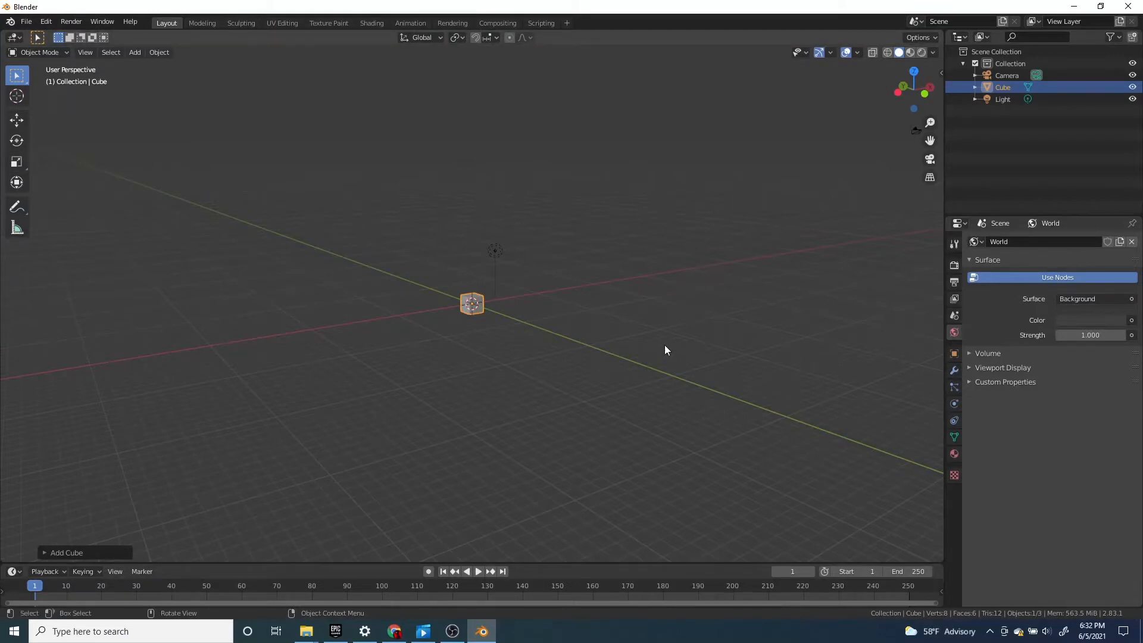
Delete the cube and add a UV sphere in its place
scroll(501, 327, "up", 8)
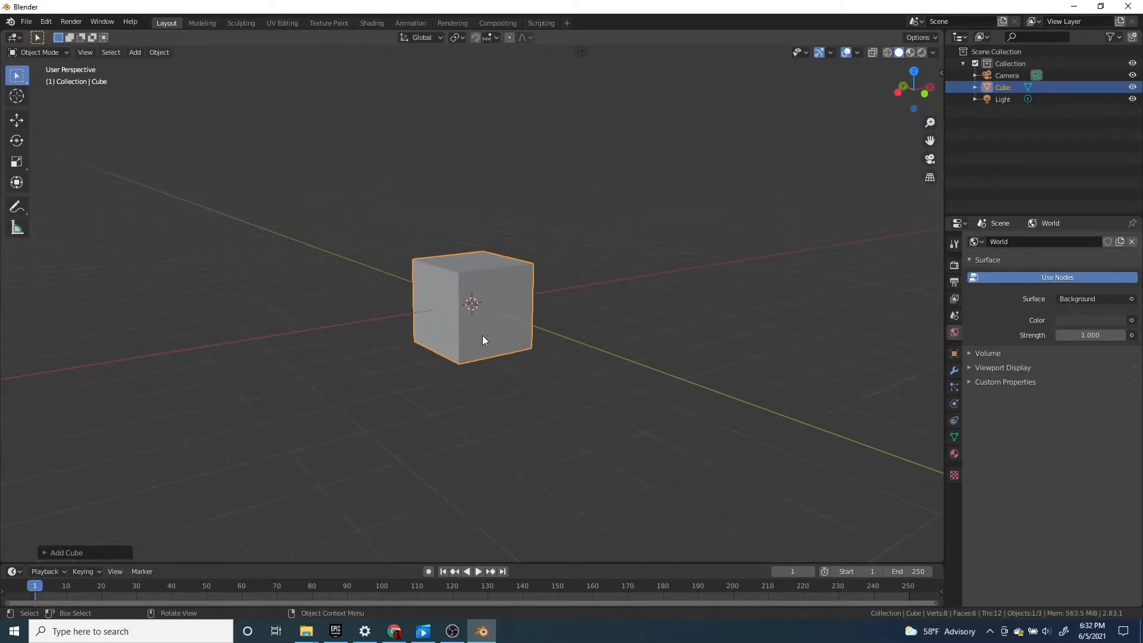
middle_click_drag(482, 337, 581, 383)
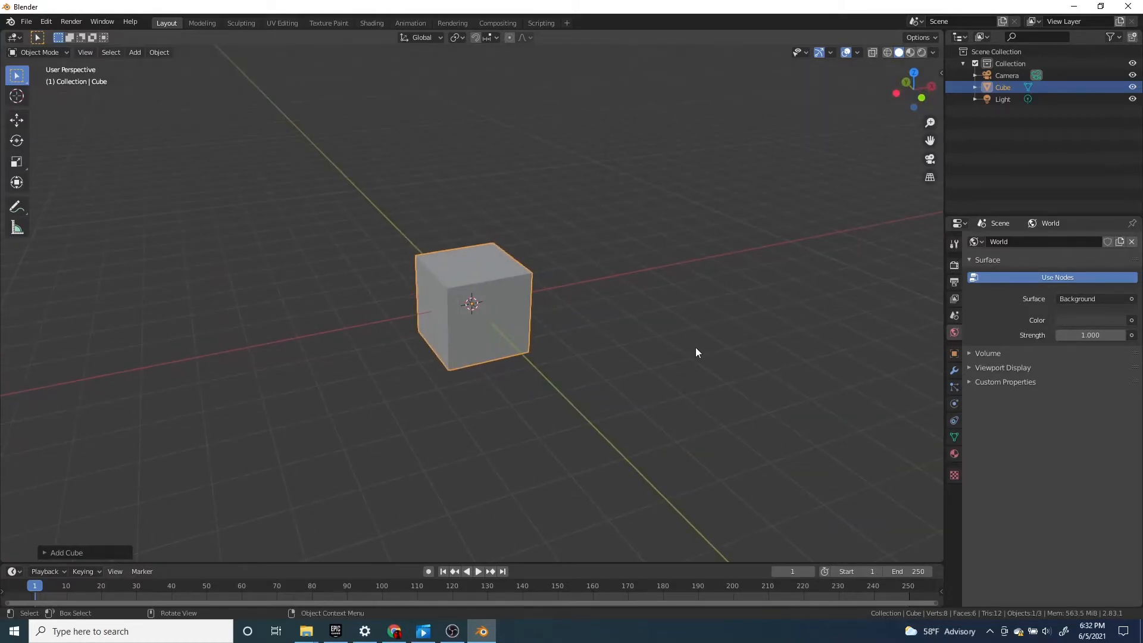
key("x")
left_click(527, 292)
key("shift+a")
mouse_move(526, 291)
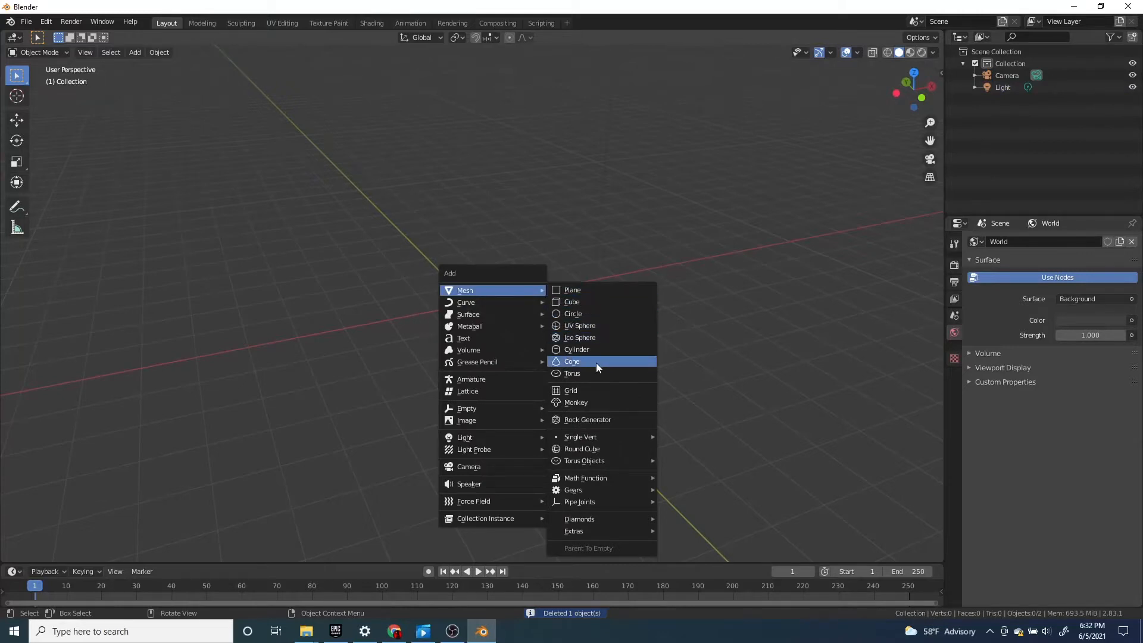
left_click(595, 326)
scroll(606, 365, "up", 3)
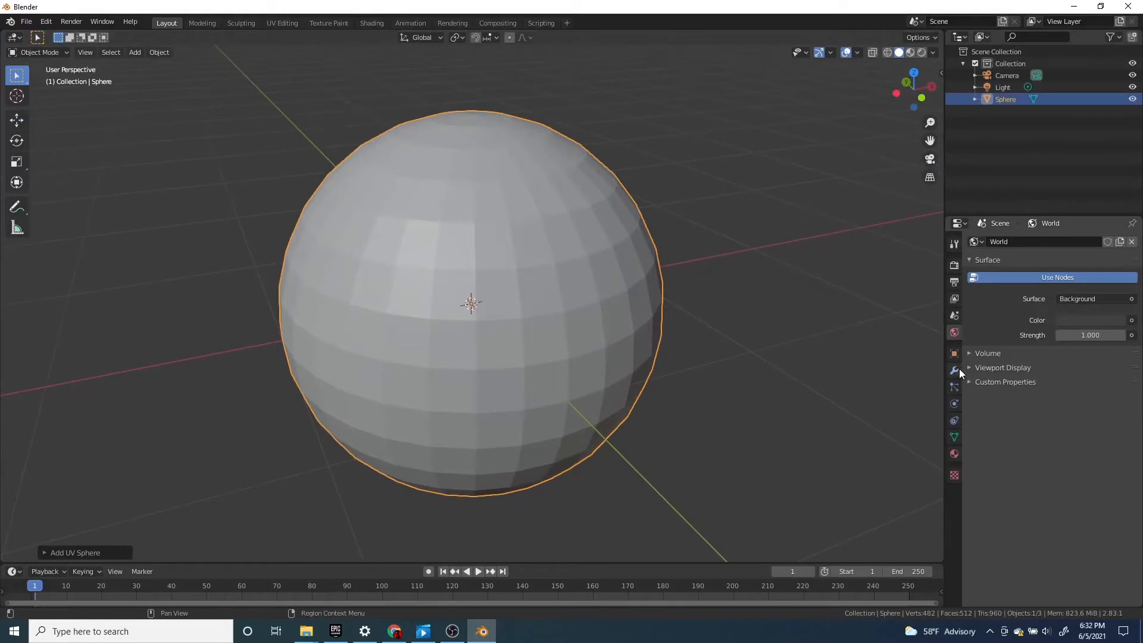
Add a Remesh modifier to the sphere
left_click(955, 371)
left_click(953, 354)
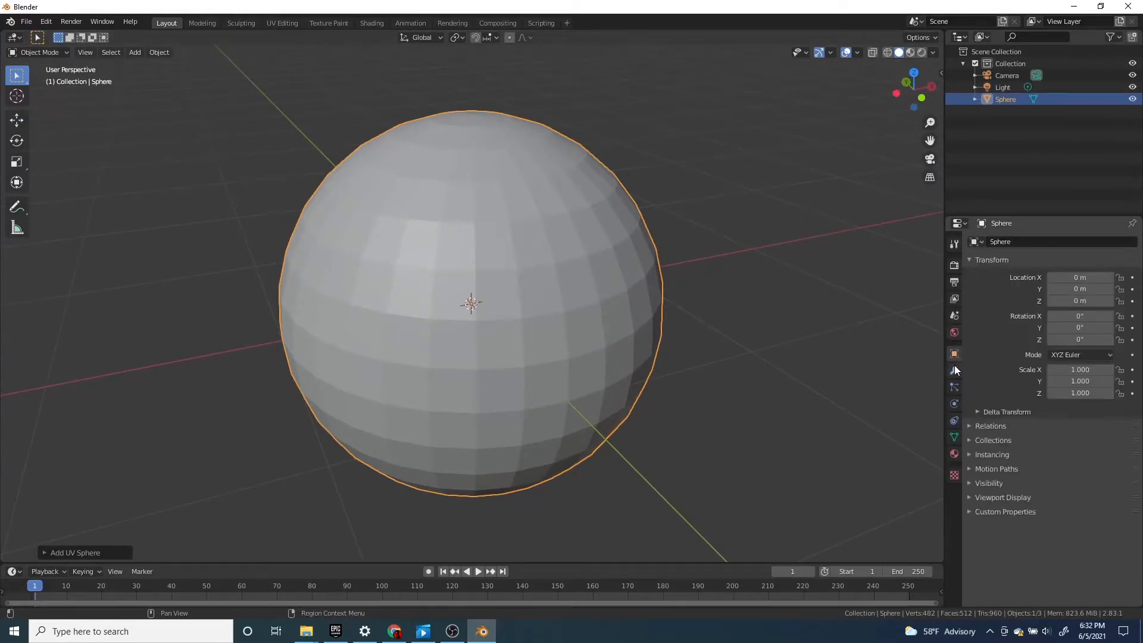
left_click(955, 368)
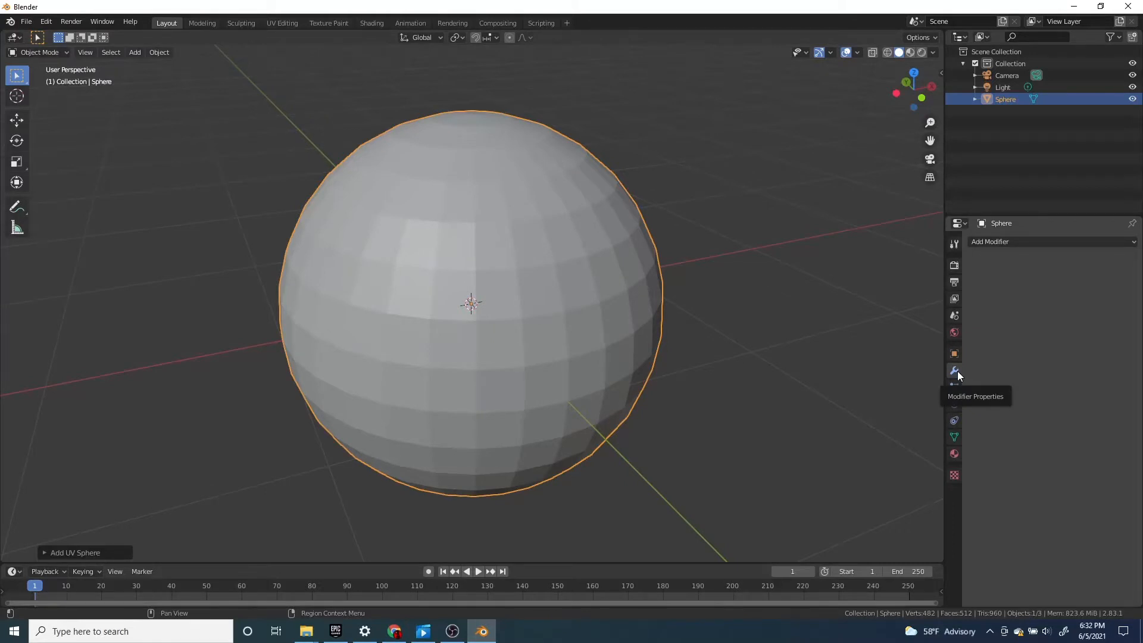
left_click(1016, 241)
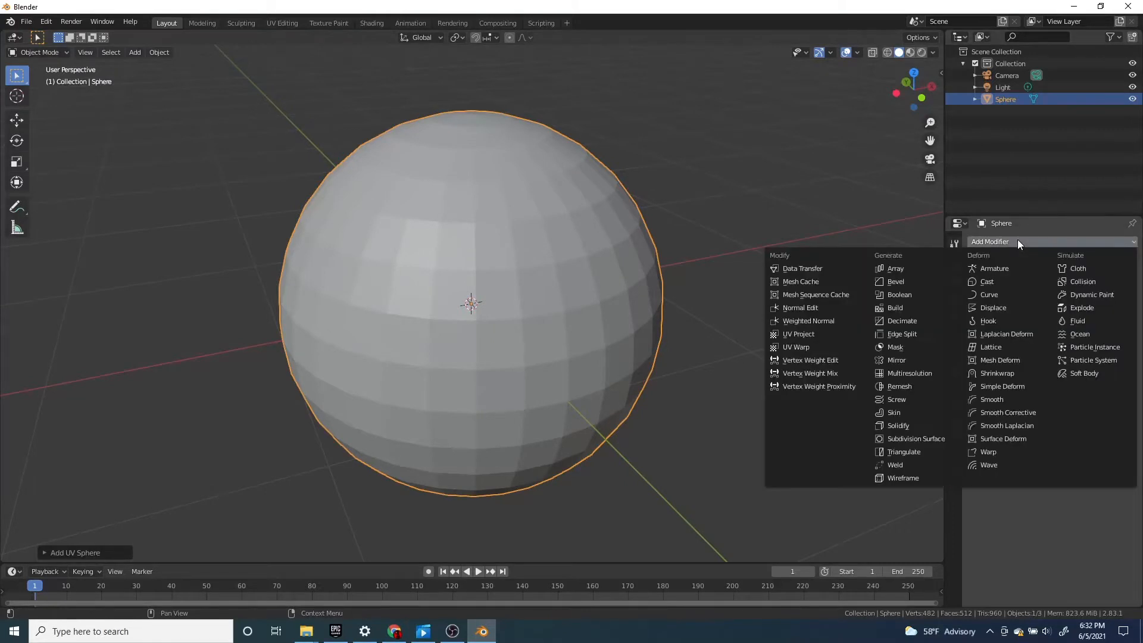
left_click(889, 386)
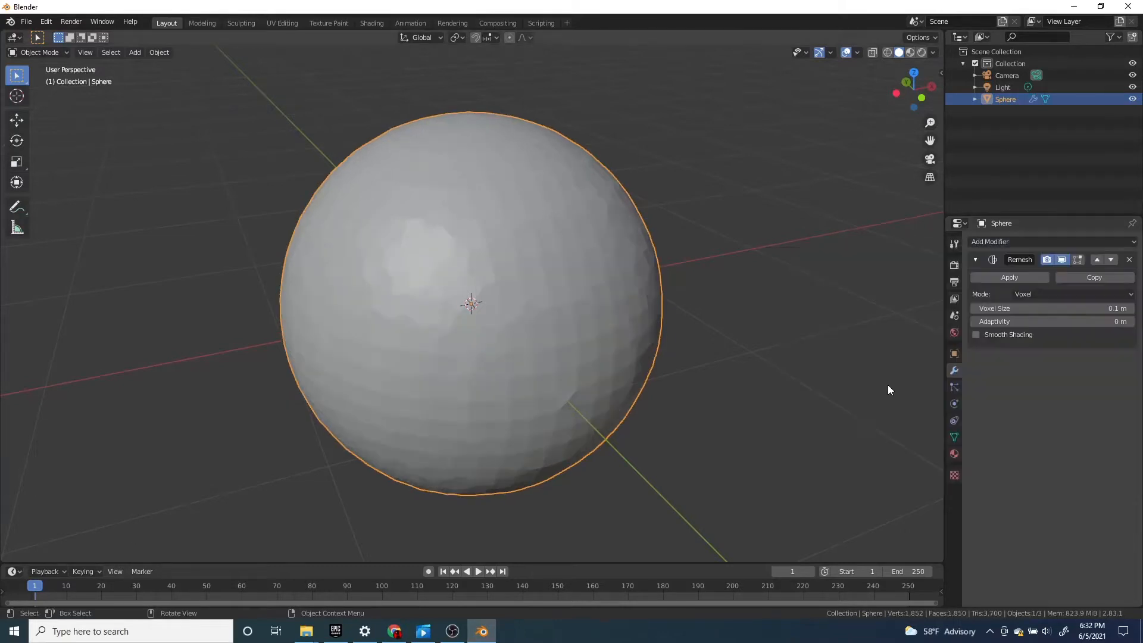
Inspect the remeshed sphere, try a voxel size of 0.08 m, and restore it to 0.1 m
scroll(835, 354, "down", 2)
scroll(654, 328, "up", 3)
middle_click_drag(591, 319, 656, 335)
scroll(685, 320, "up", 6)
scroll(693, 323, "down", 8)
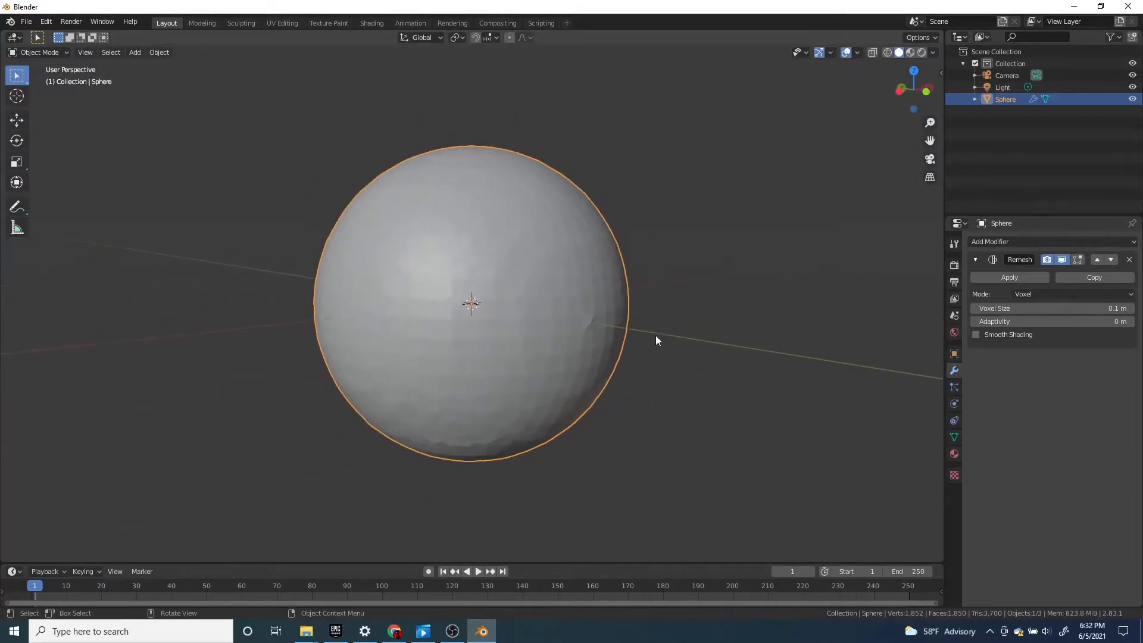
scroll(657, 332, "up", 5)
scroll(658, 334, "down", 2)
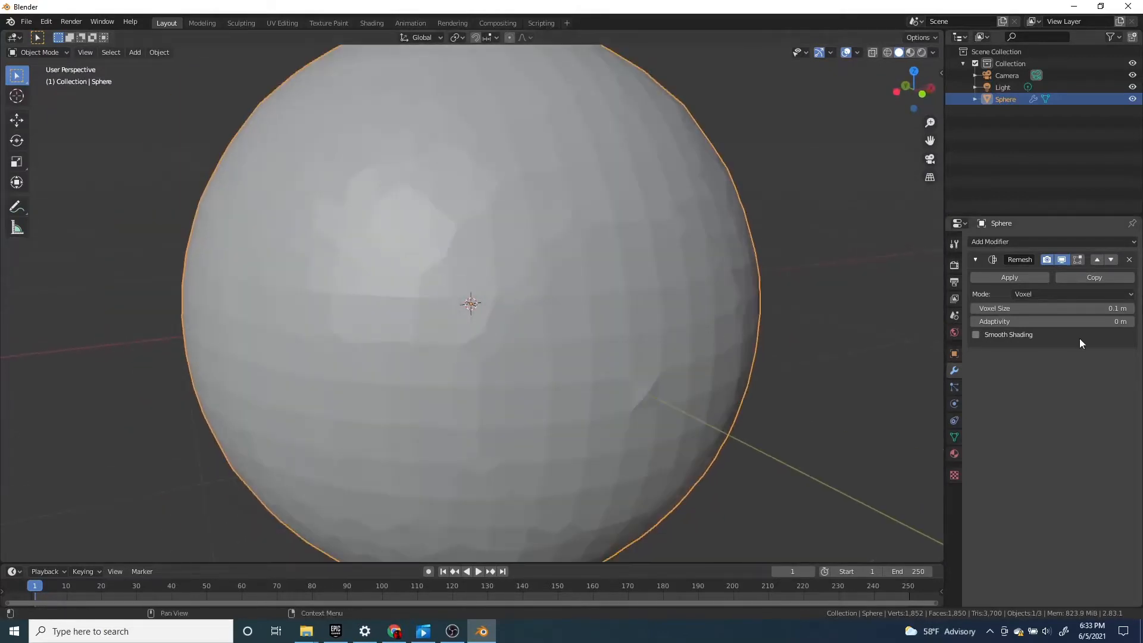
left_click(973, 309)
left_click(973, 309)
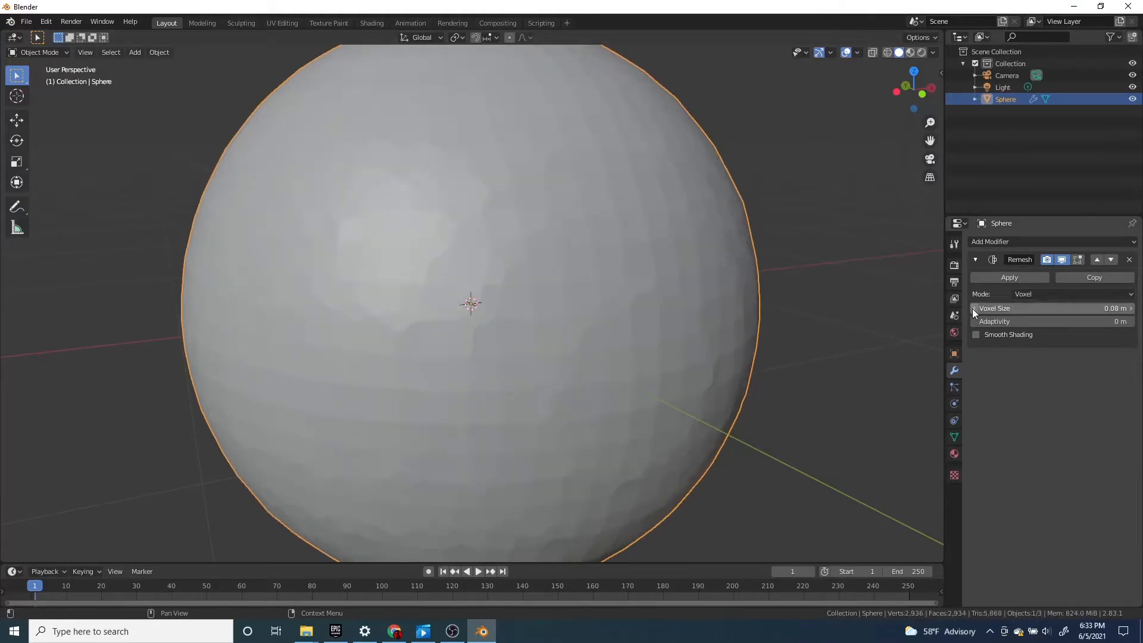
left_click(1127, 308)
left_click(1127, 308)
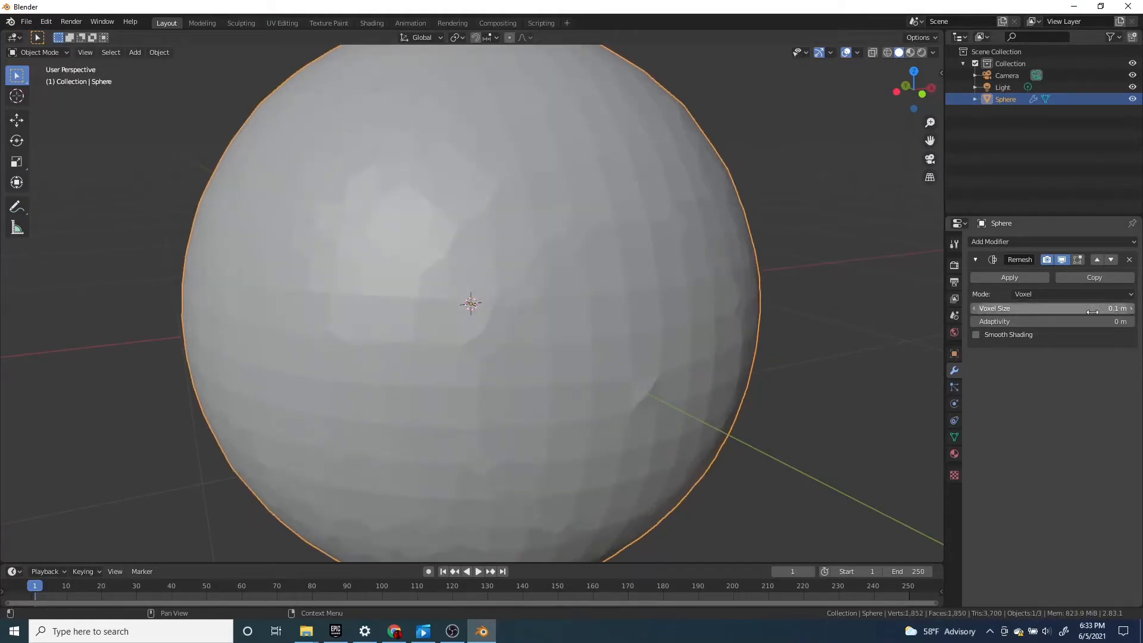
Set the Remesh voxel size to 0.07 m and check the sphere's surface from another side
left_click(973, 308)
left_click(973, 308)
left_click(974, 308)
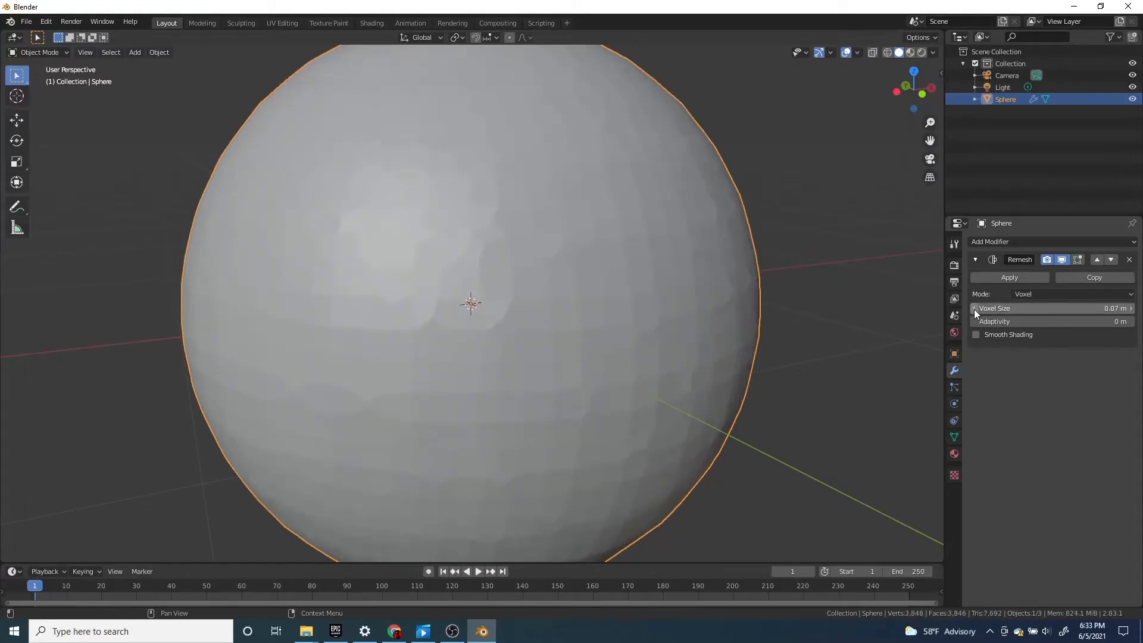
scroll(694, 288, "down", 2)
middle_click_drag(693, 288, 592, 304)
scroll(592, 303, "up", 2)
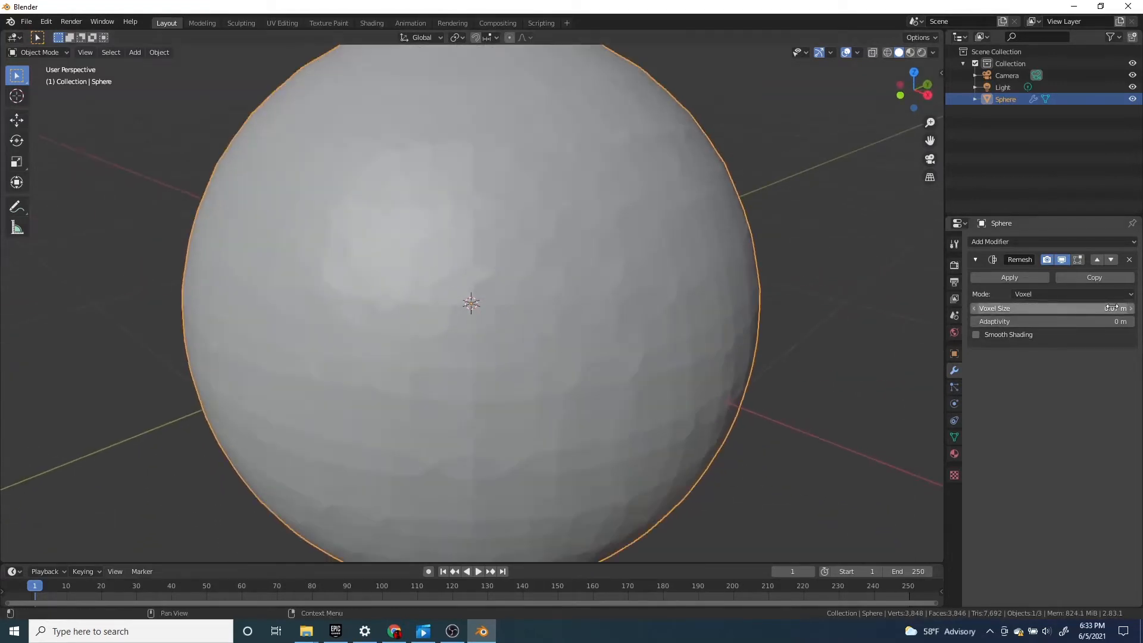
Lower the Remesh voxel size to 0.05 m and view the finer surface from a different angle
left_click(975, 309)
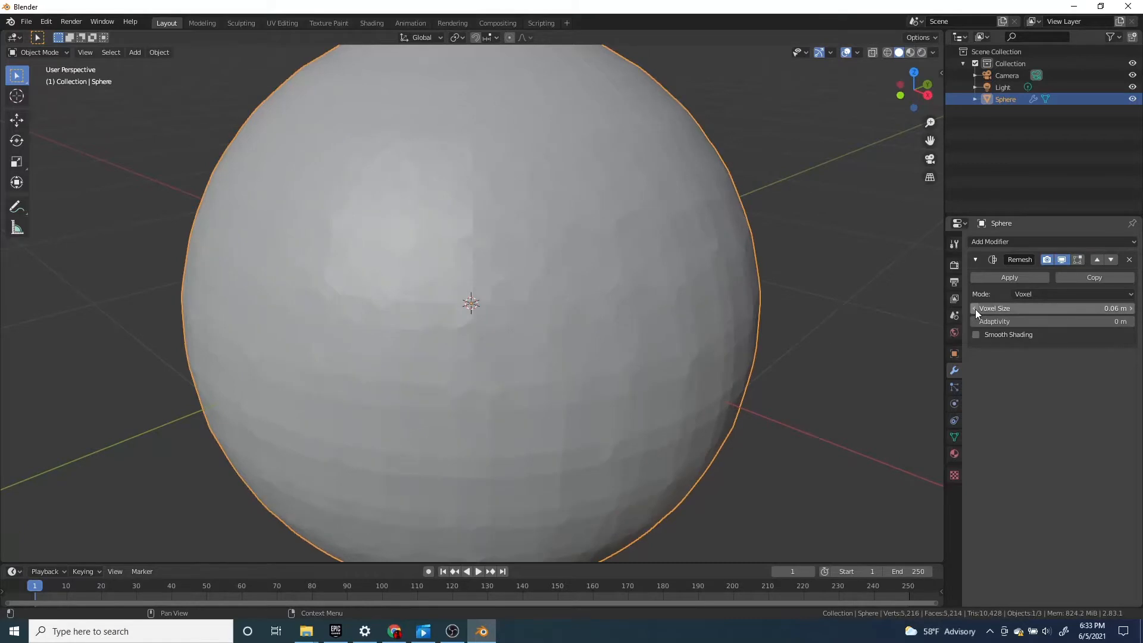
left_click(975, 309)
scroll(655, 292, "down", 2)
middle_click_drag(654, 292, 577, 285)
scroll(577, 285, "up", 2)
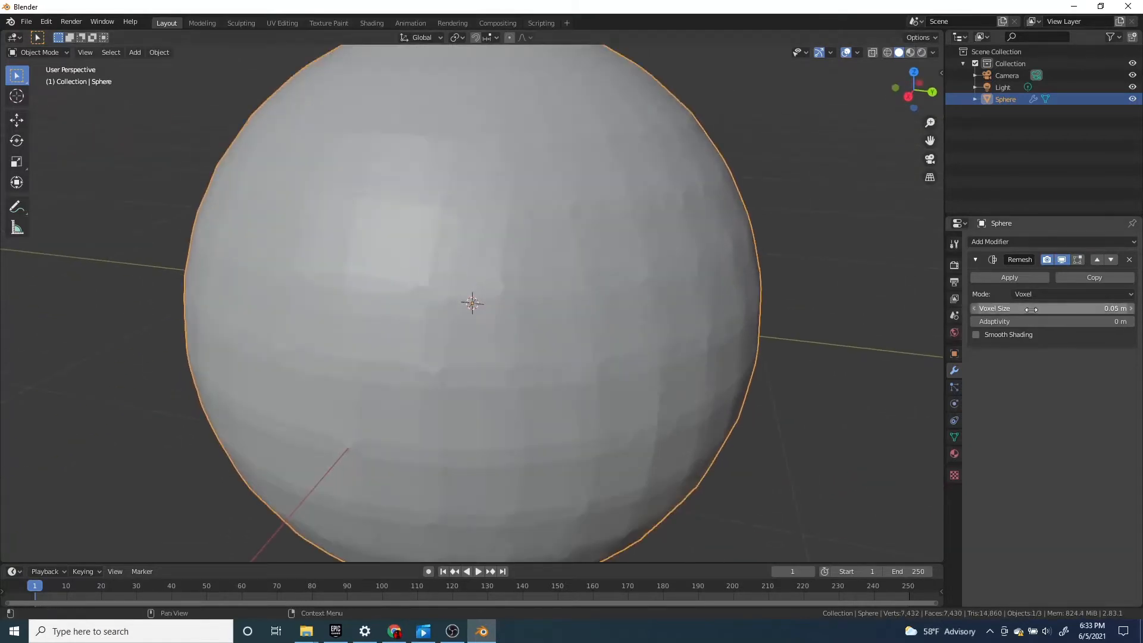
Set the Remesh voxel size to 0.09 m
left_click(1130, 309)
left_click(1131, 308)
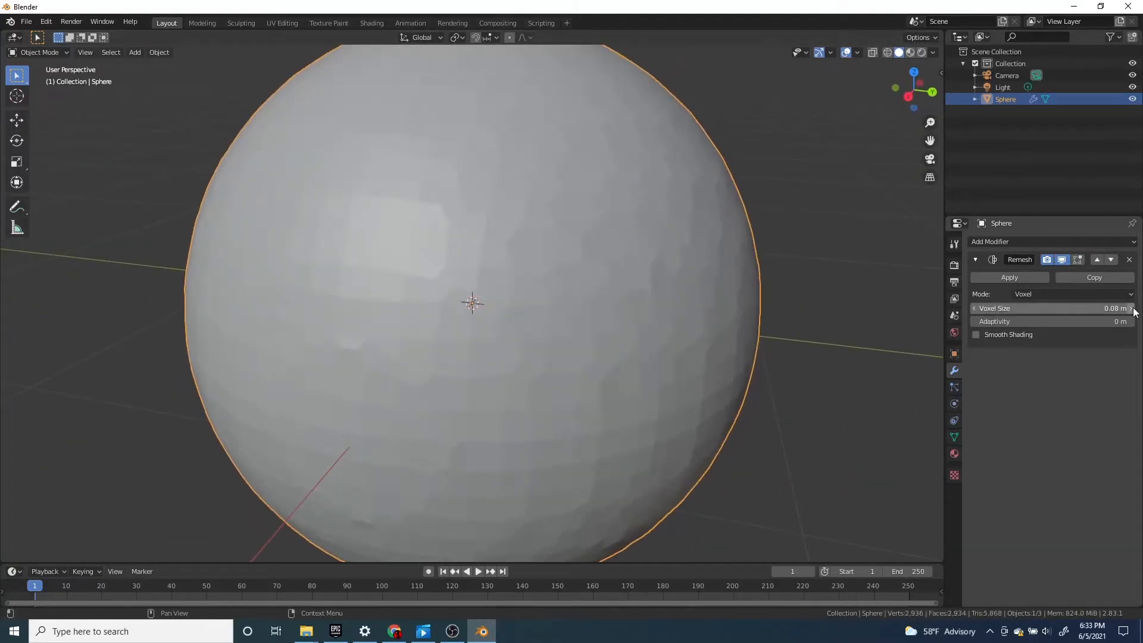
left_click(1131, 308)
left_click(1131, 308)
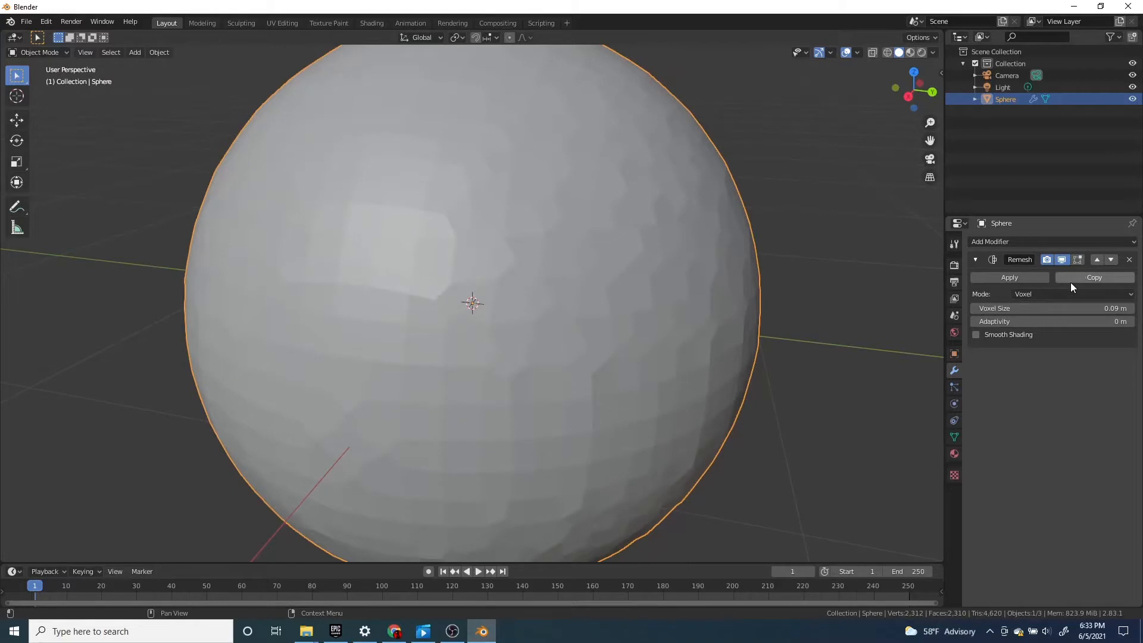
Switch the Remesh mode to Blocks and look over the blocky sphere
left_click(1031, 292)
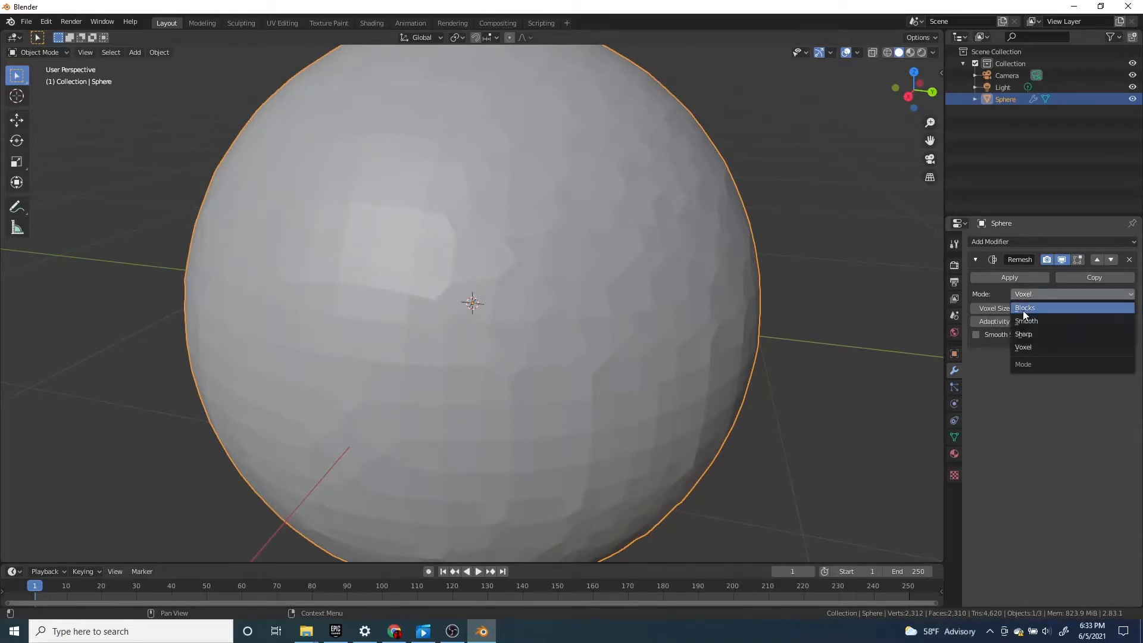
left_click(1022, 309)
scroll(675, 288, "down", 5)
middle_click_drag(501, 274, 723, 326)
scroll(683, 326, "up", 5)
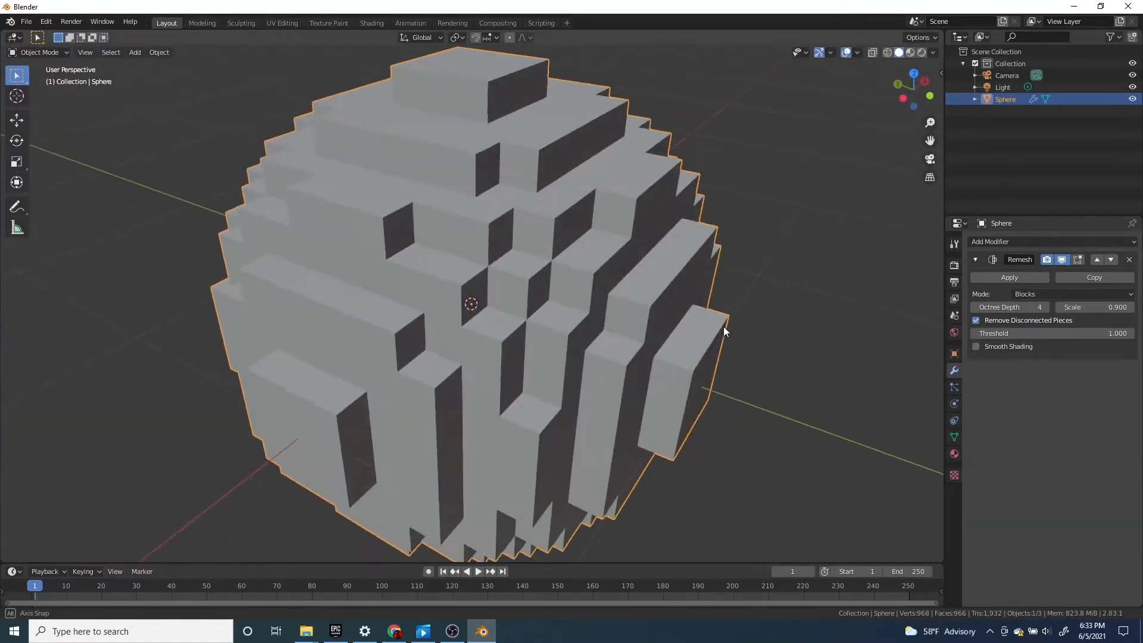
Raise the Remesh octree depth to 6 and view the smaller blocks
left_click(1045, 307)
left_click(1046, 307)
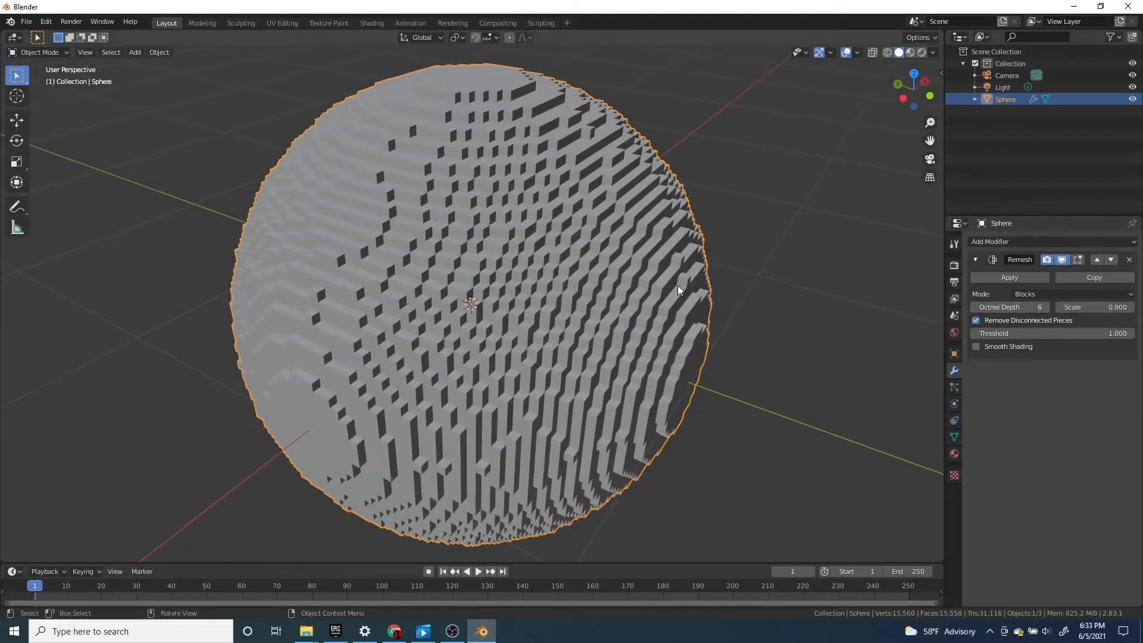
middle_click_drag(678, 290, 625, 286)
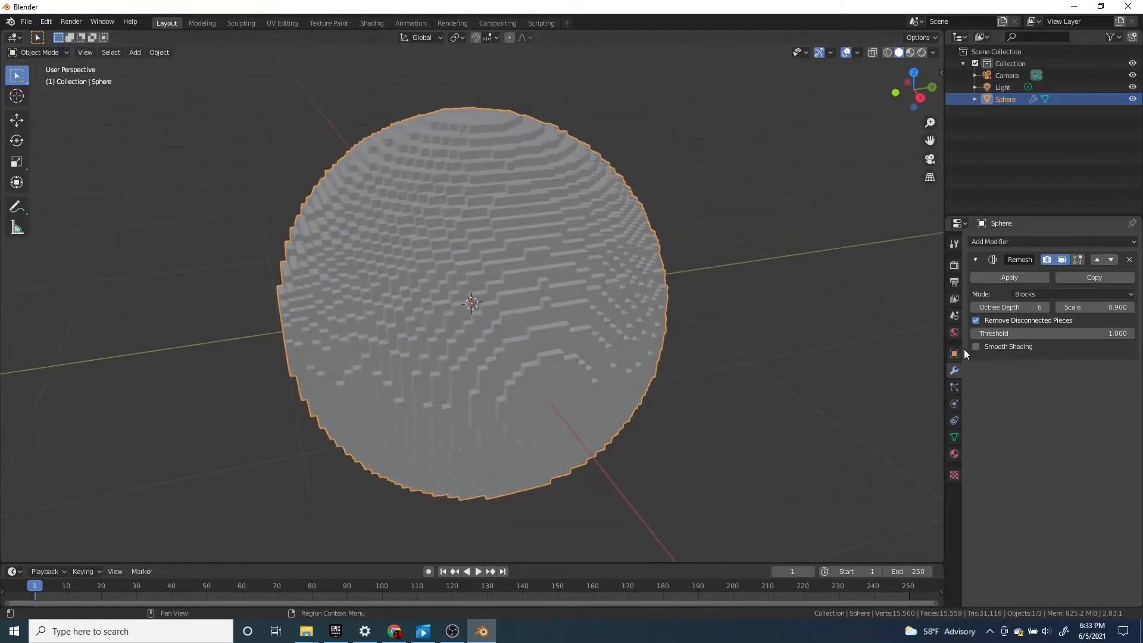
Raise the Remesh octree depth to 8 and examine the very fine blocks from several angles
left_click(1045, 308)
left_click(1045, 307)
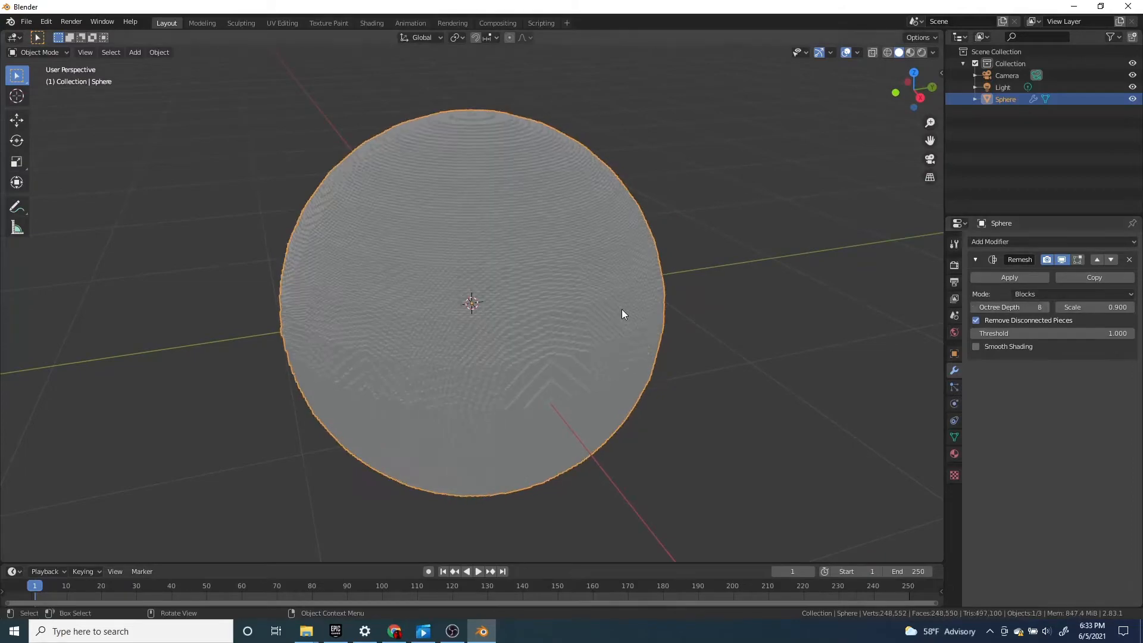
scroll(622, 309, "up", 2)
middle_click_drag(621, 309, 683, 352)
scroll(501, 283, "down", 2)
scroll(734, 344, "up", 2)
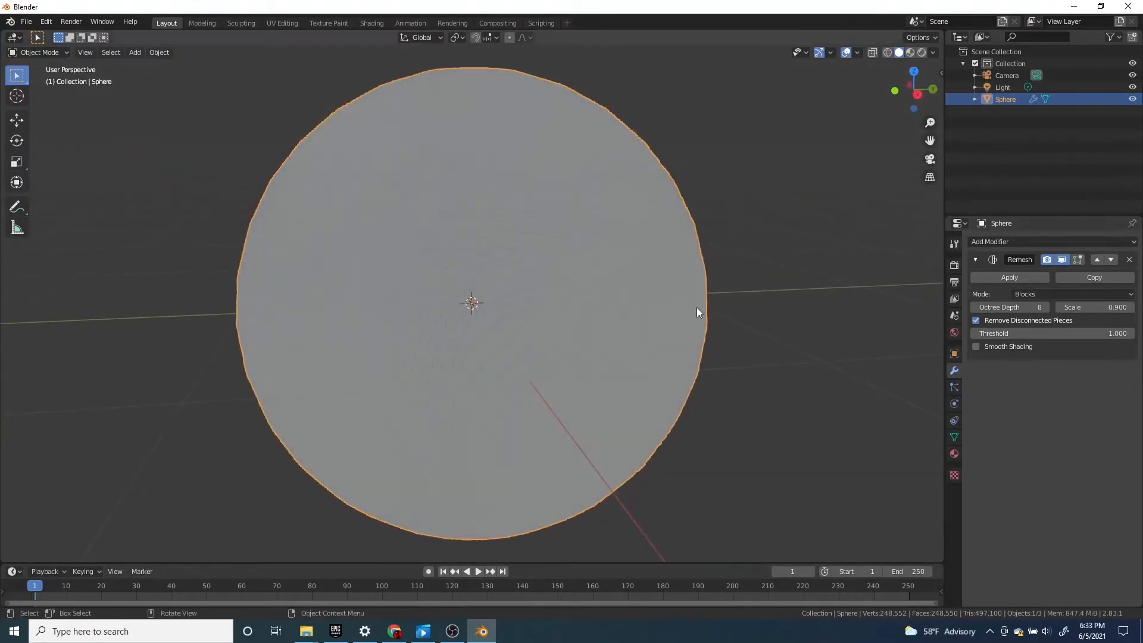
middle_click_drag(698, 312, 648, 327)
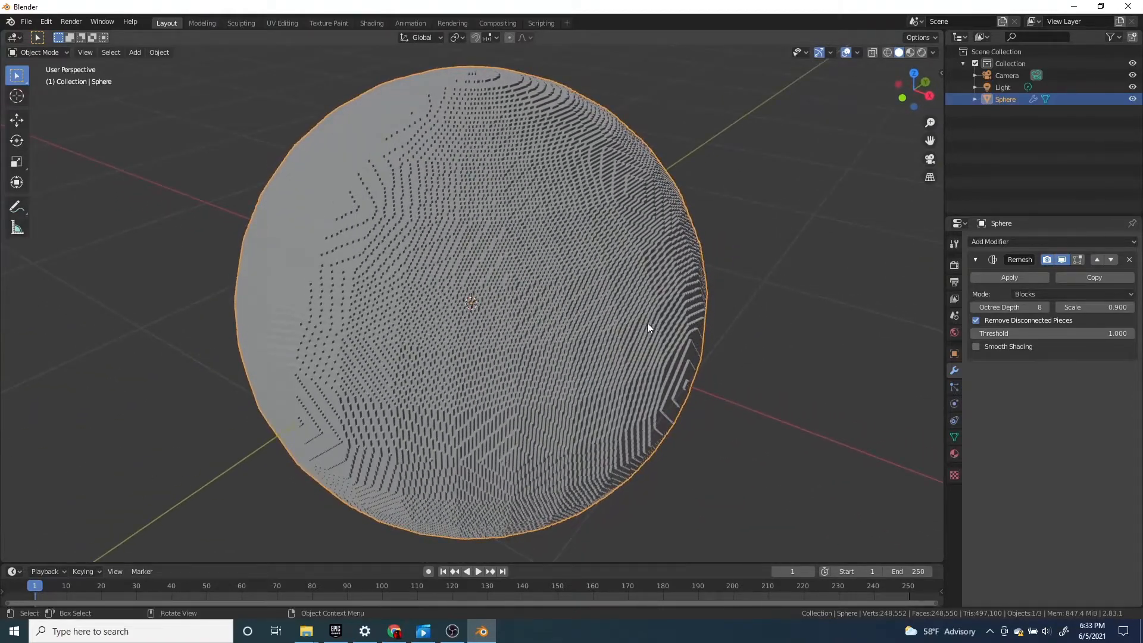
scroll(648, 322, "down", 1)
Reduce the Remesh octree depth to 4, then set it to 5
left_click(975, 308)
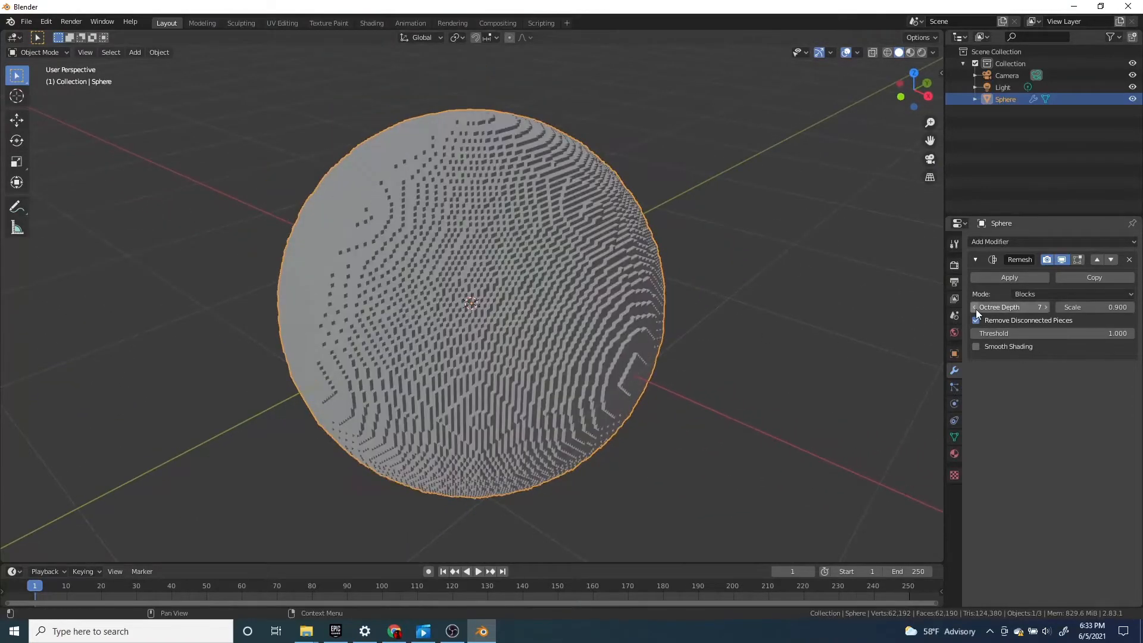
left_click(974, 309)
left_click(975, 308)
left_click(975, 308)
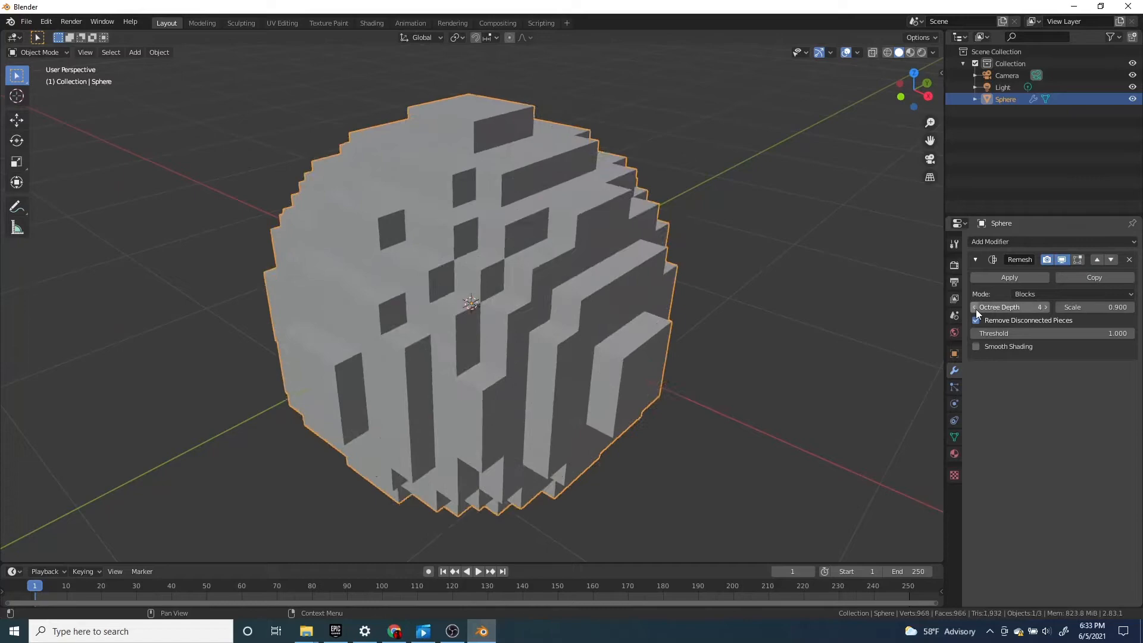
left_click(1041, 307)
middle_click_drag(601, 291, 640, 297)
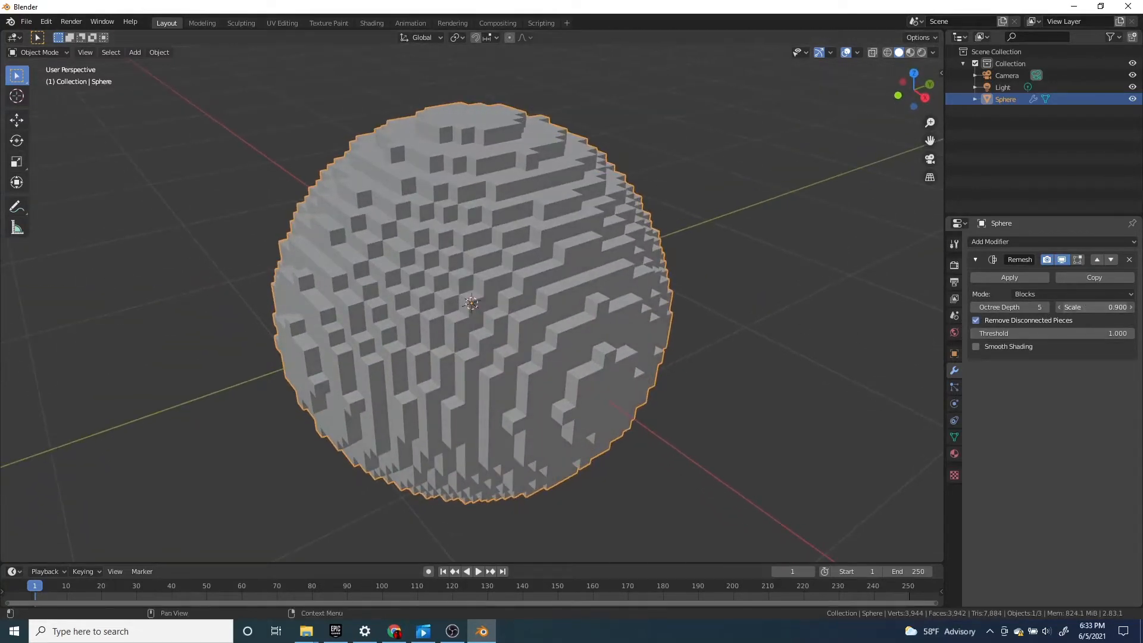
Try lowering the Remesh scale to about 0.21, then cancel the change
left_click_drag(1095, 307, 958, 307)
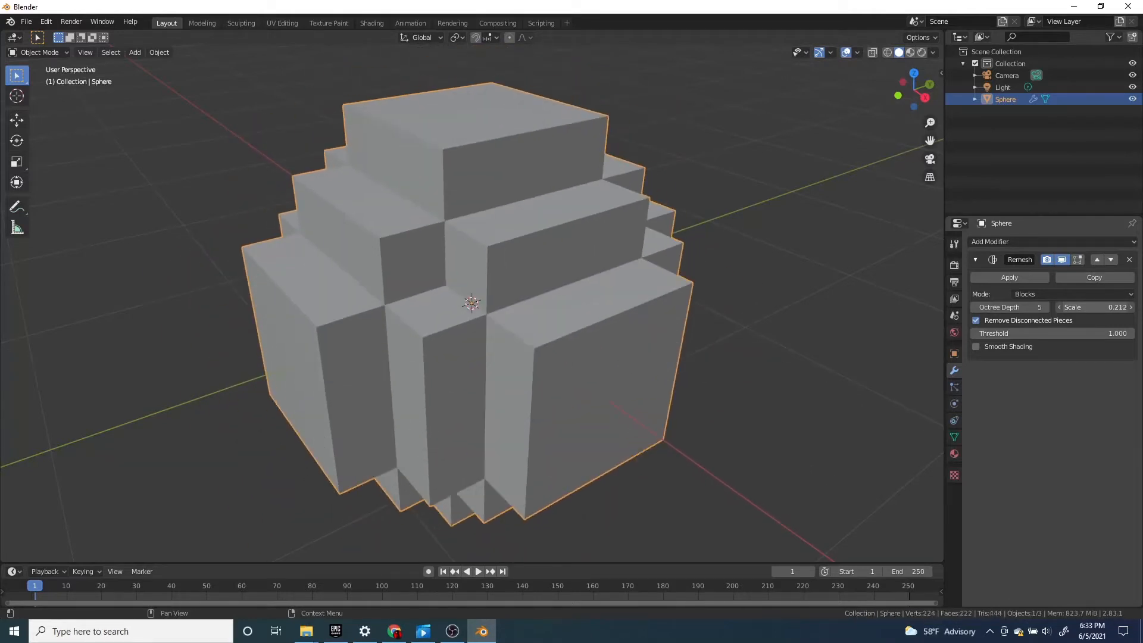
key("Escape")
scroll(653, 319, "down", 2)
middle_click_drag(652, 320, 637, 309)
scroll(706, 319, "up", 2)
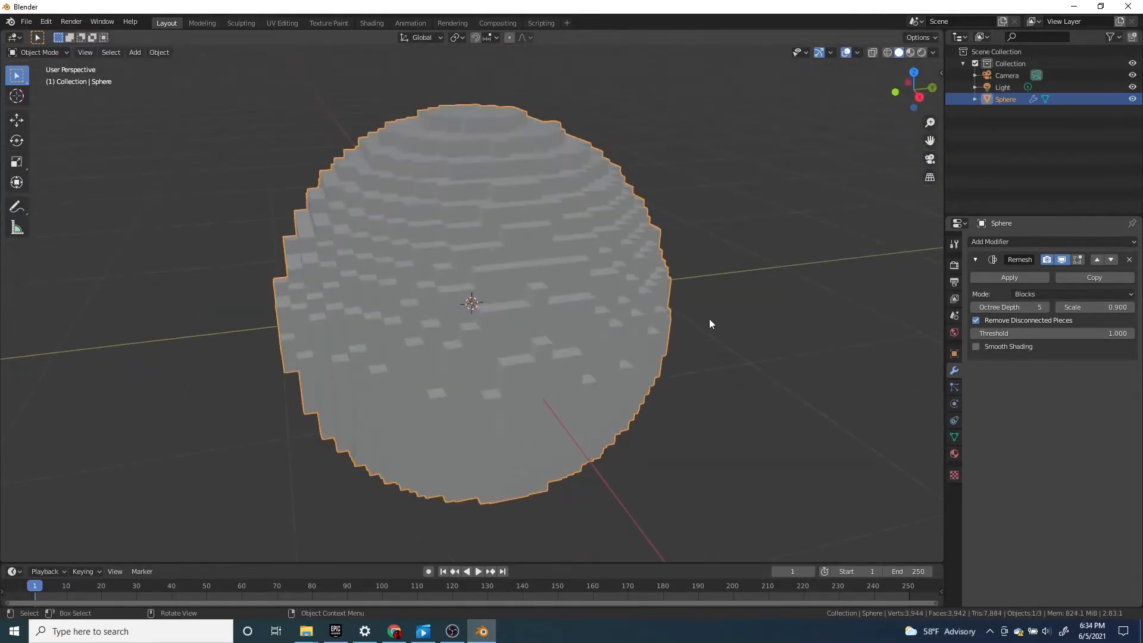
Try Smooth Shading on the Remesh modifier, inspect the sphere, and turn the option off again
scroll(709, 319, "up", 1)
middle_click_drag(710, 320, 751, 332)
left_click(975, 347)
left_click(975, 347)
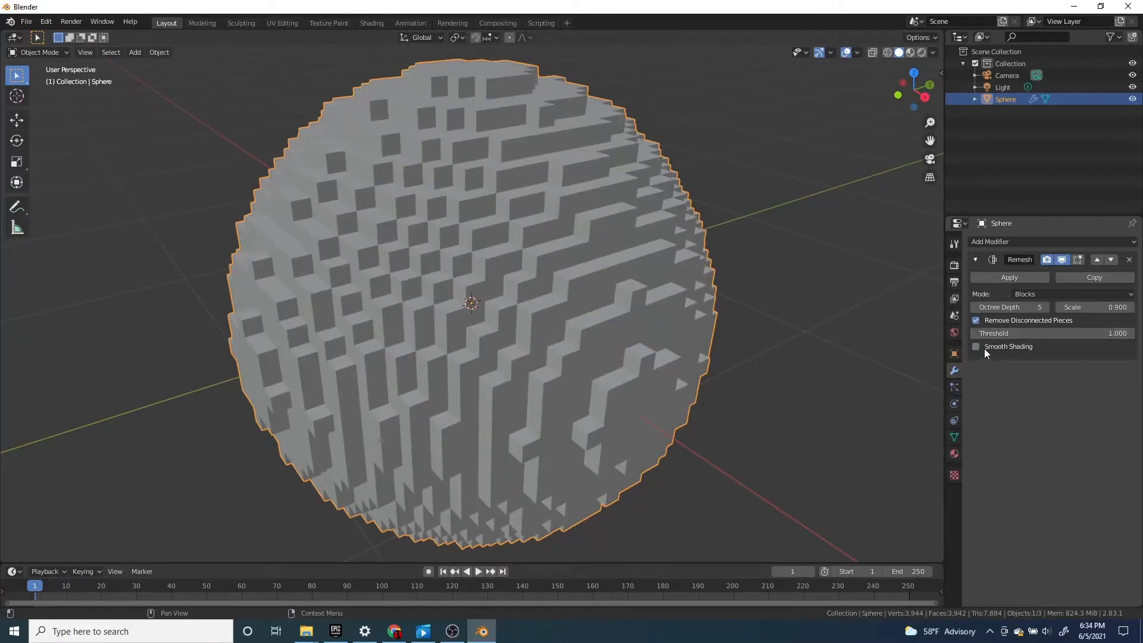
left_click(975, 346)
scroll(644, 358, "down", 2)
mouse_move(644, 358)
middle_mouse_down()
mouse_move(545, 343)
mouse_move(621, 333)
mouse_move(1040, 354)
middle_mouse_up()
scroll(537, 342, "up", 4)
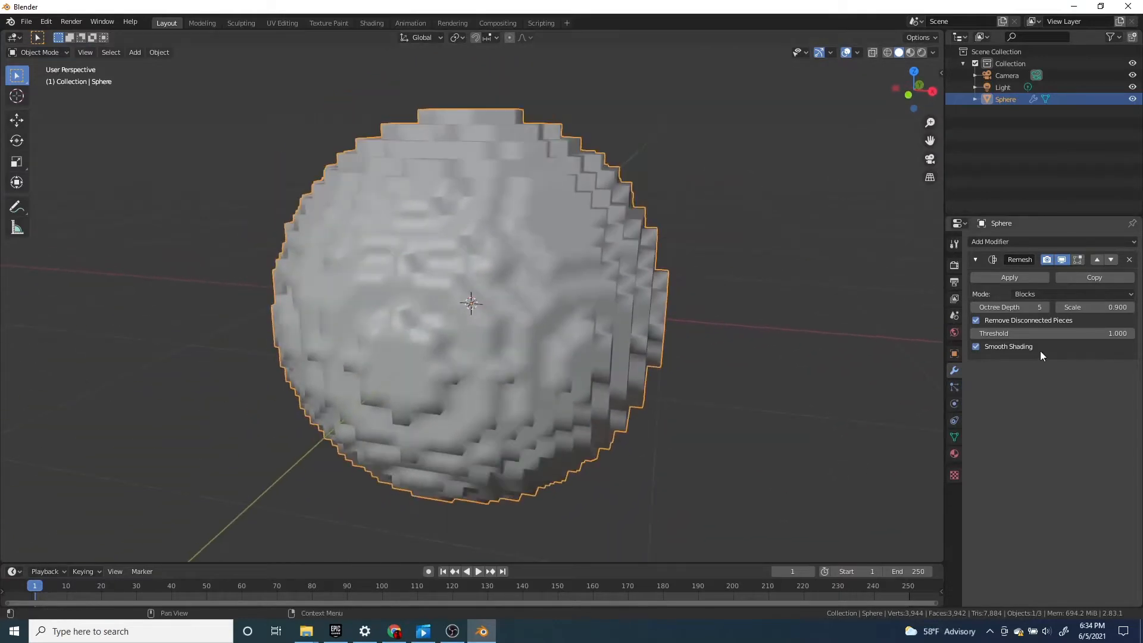
left_click(975, 346)
Try Shade Smooth on the sphere object and inspect its blocks up close
right_click(563, 266)
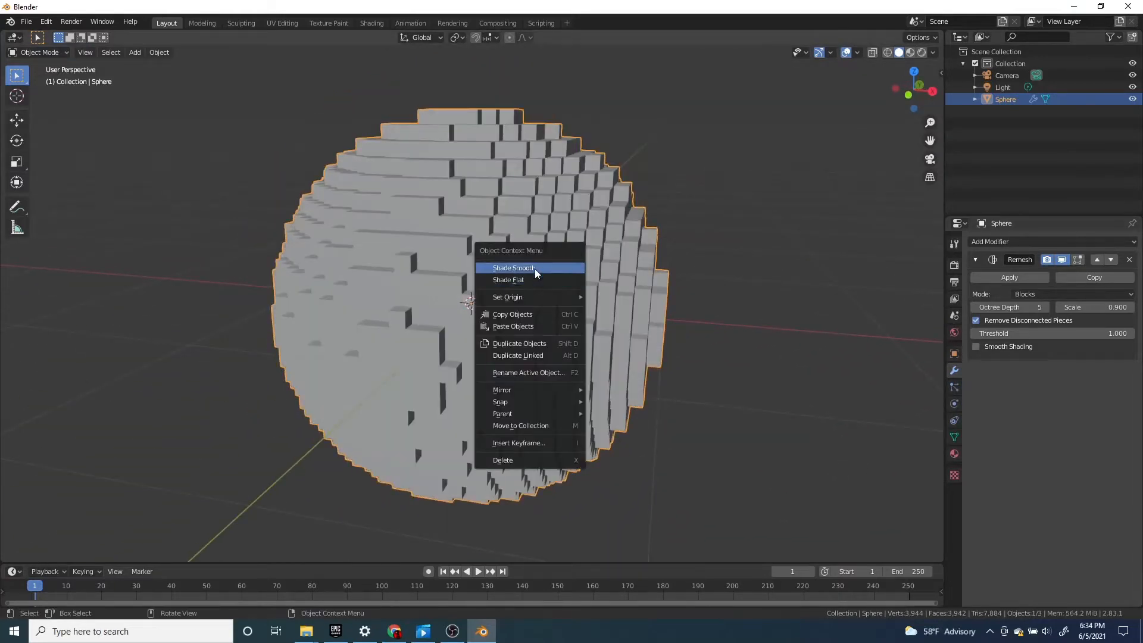
left_click(541, 287)
middle_click_drag(541, 287, 673, 320)
scroll(672, 320, "up", 3)
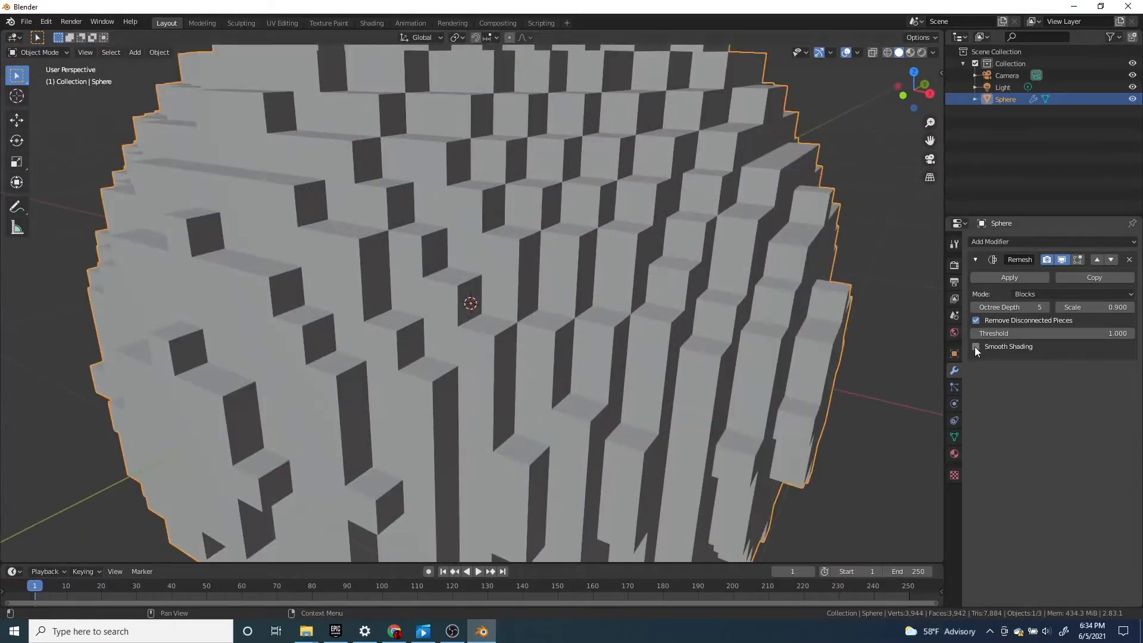
scroll(595, 241, "down", 3)
right_click(580, 237)
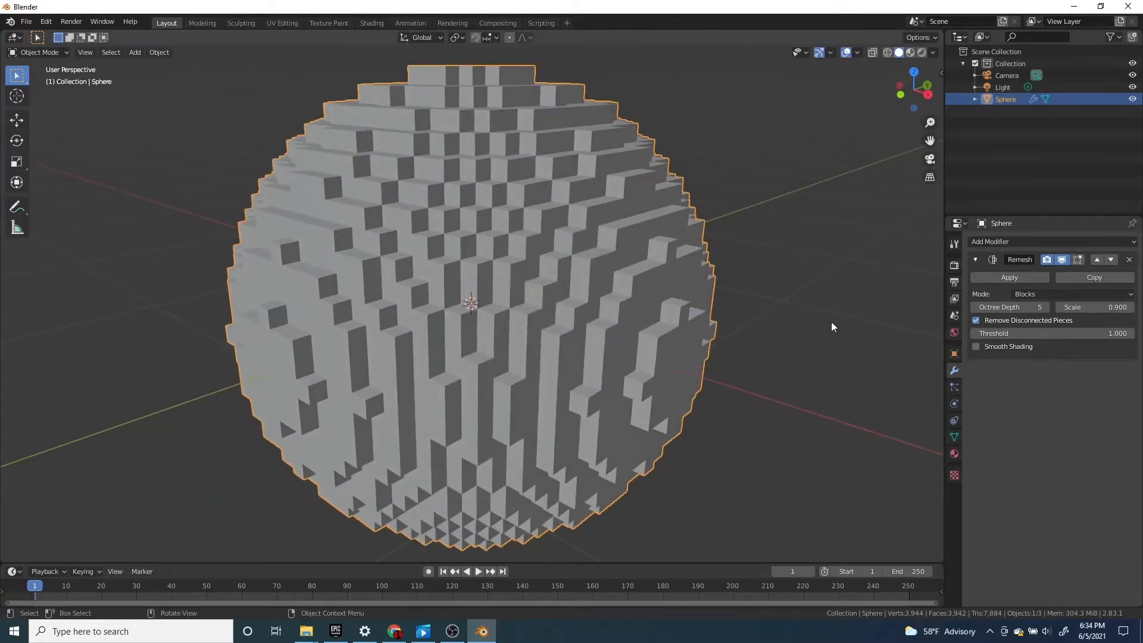
Toggle the Remesh modifier's Smooth Shading on and off again, checking the blocky sphere up close and from afar
left_click(976, 346)
left_click(975, 346)
scroll(576, 252, "down", 3)
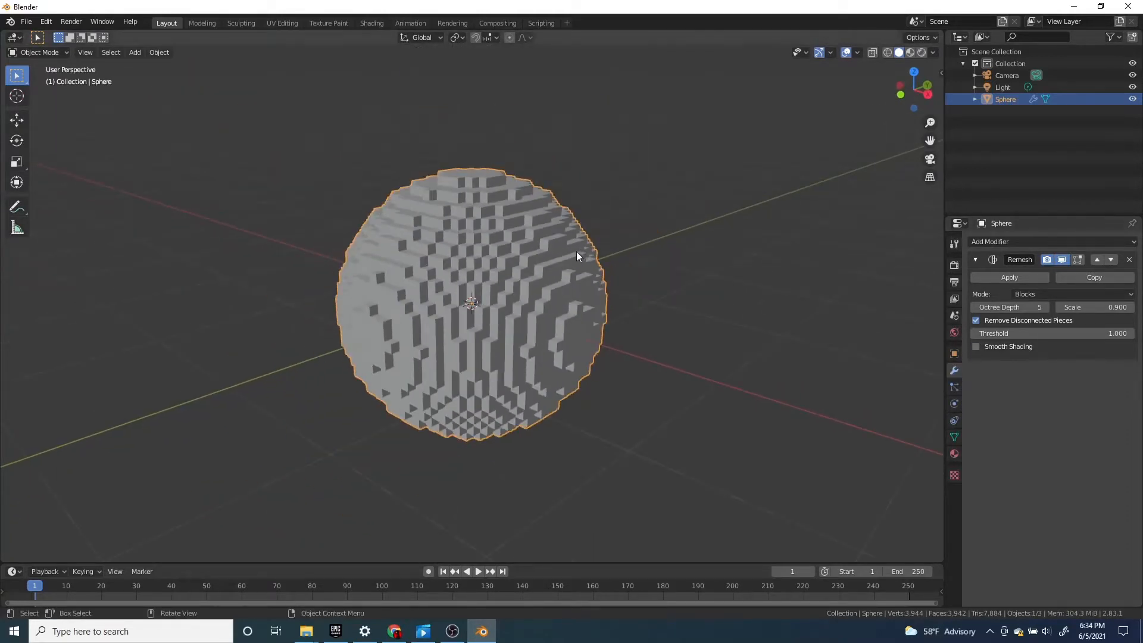
scroll(563, 261, "up", 2)
scroll(770, 276, "up", 2)
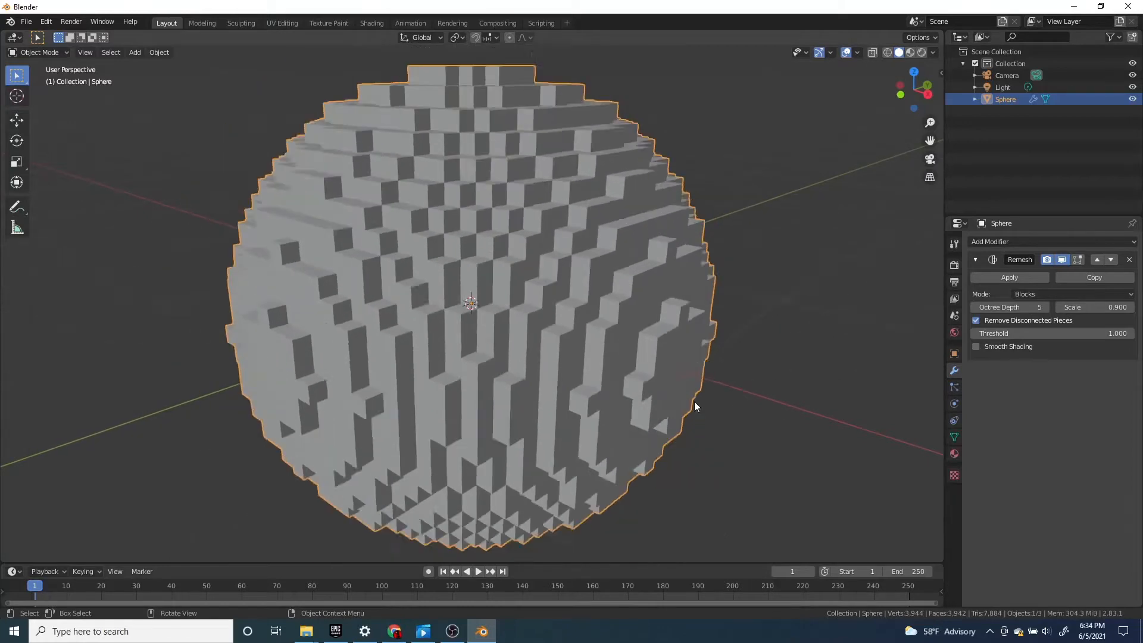
scroll(691, 390, "down", 4)
scroll(688, 384, "down", 1)
Delete the remeshed sphere and add a grid mesh at the world origin
key("x")
left_click(540, 353)
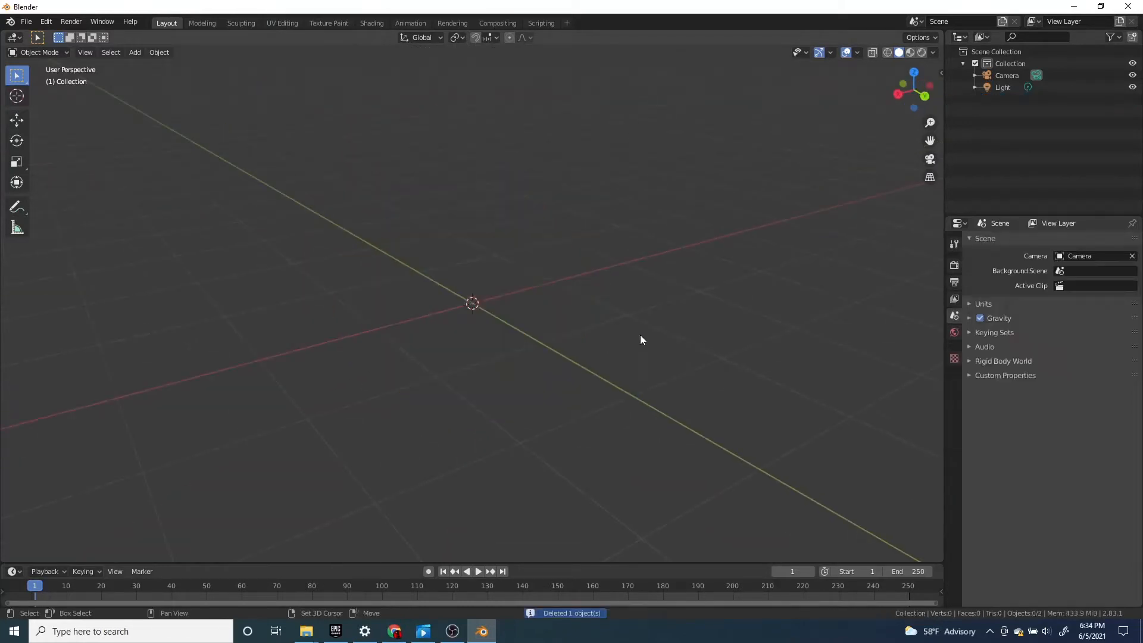
key("shift+a")
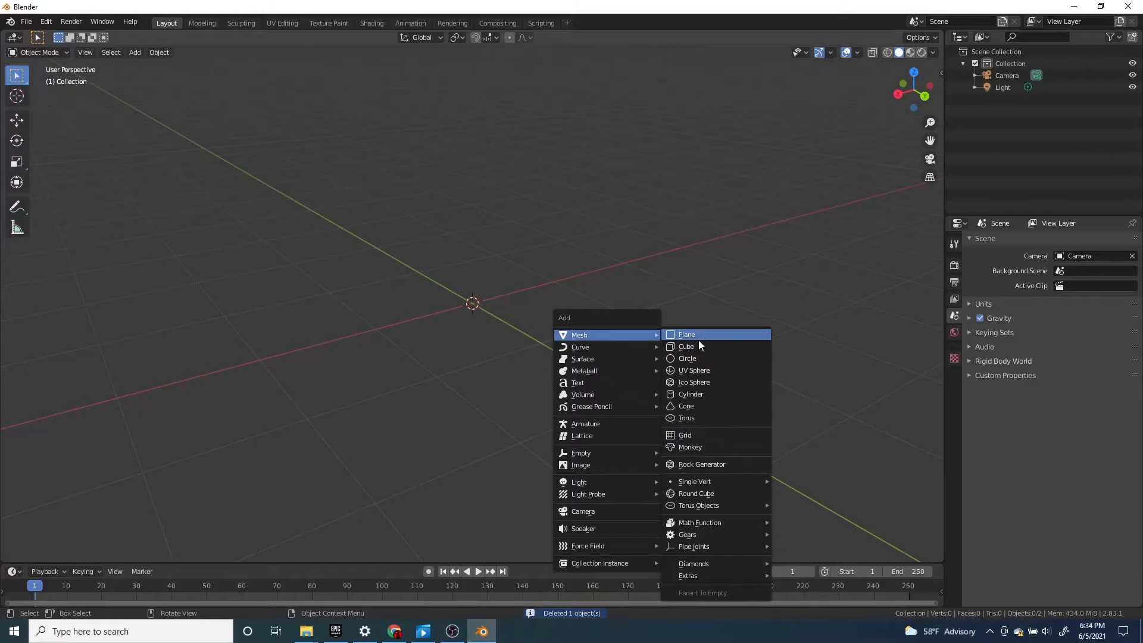
left_click(692, 434)
key("s")
left_click(291, 432)
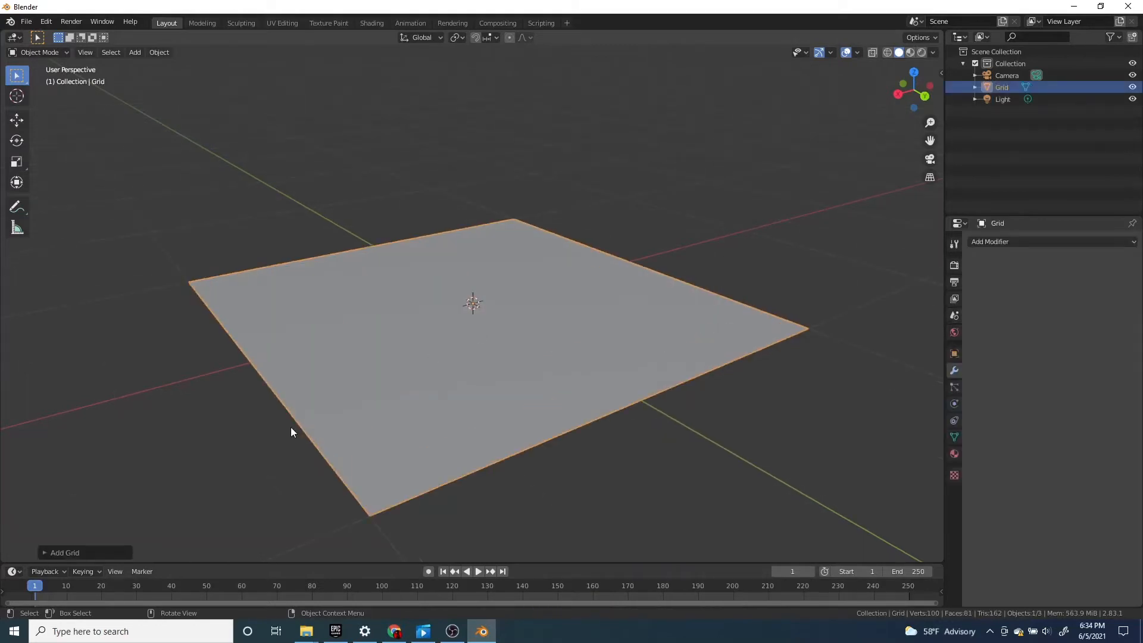
Set the new grid's X and Y subdivisions to 100 each
left_click(46, 554)
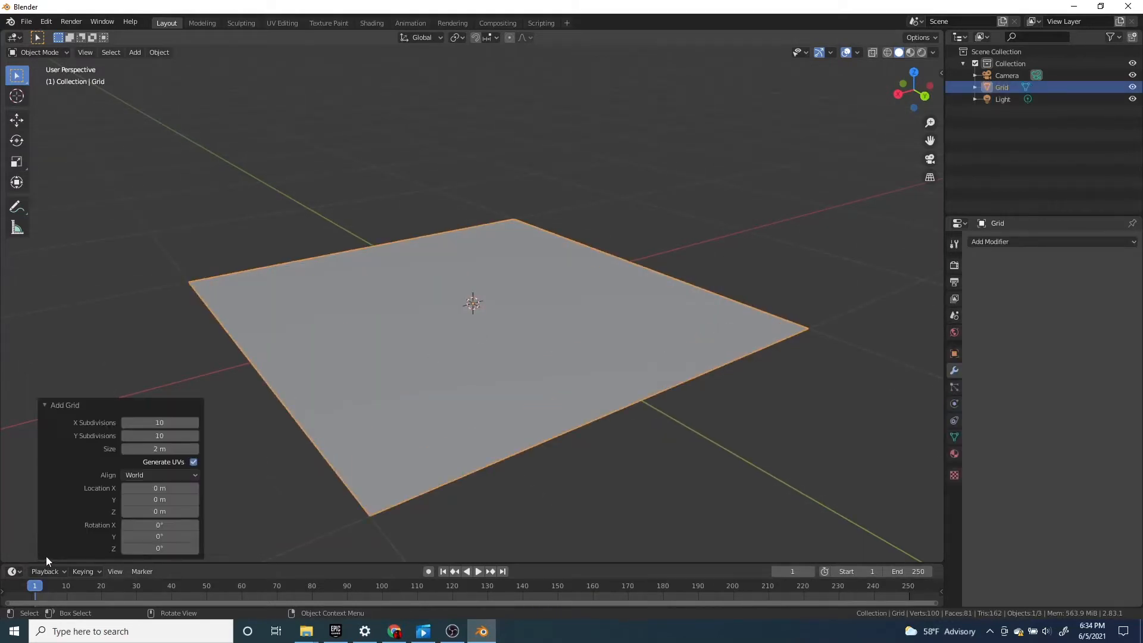
left_click(170, 422)
key("Return")
left_click(174, 435)
type("100")
Try 1000 X and Y subdivisions on the grid, then return both to 100
left_click(179, 422)
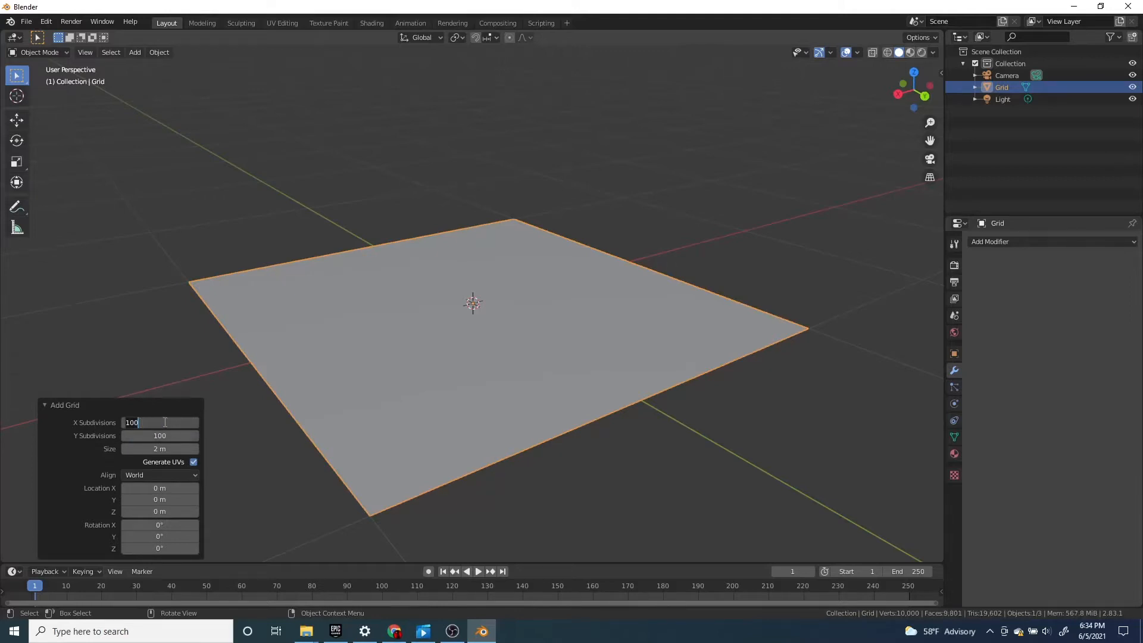
type("1000")
left_click(172, 437)
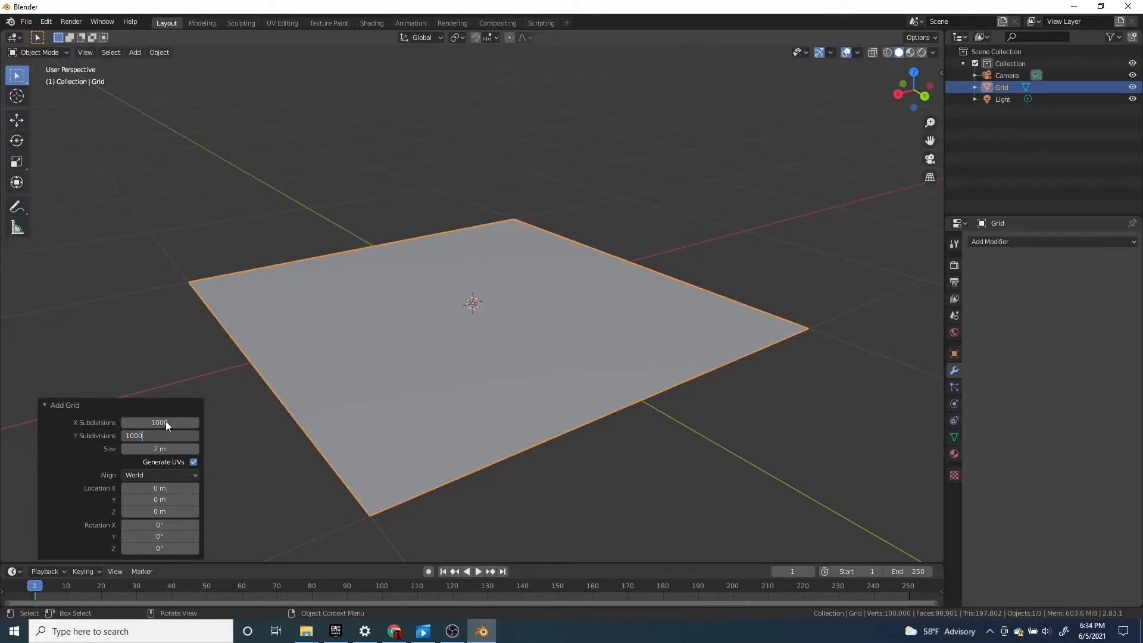
type("1000")
key("Return")
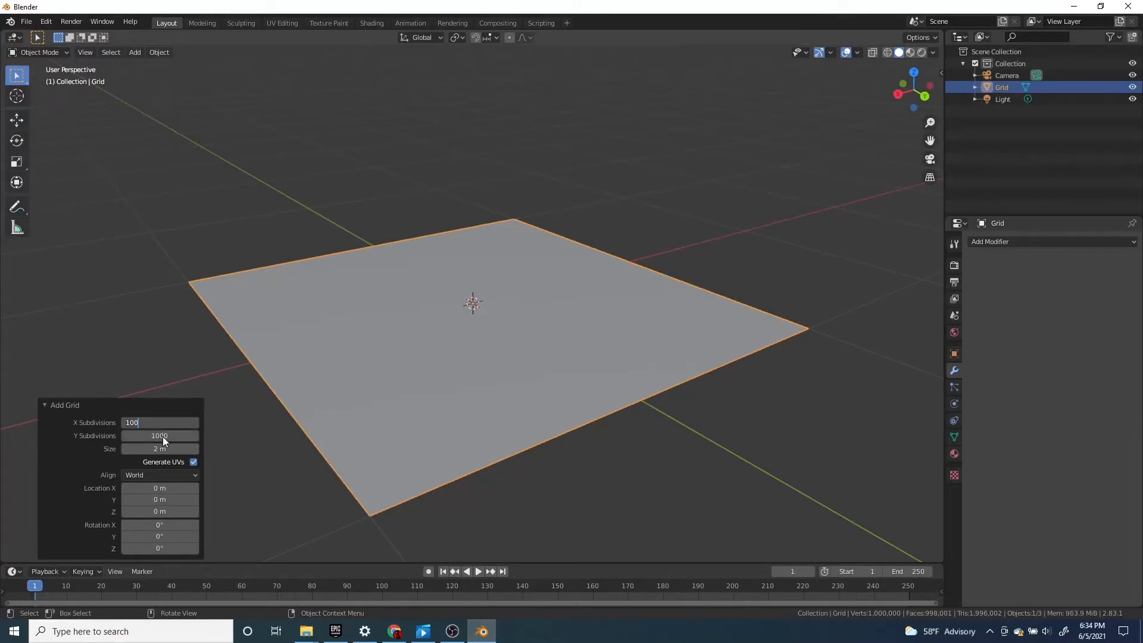
type("100")
key("Return")
key("Return")
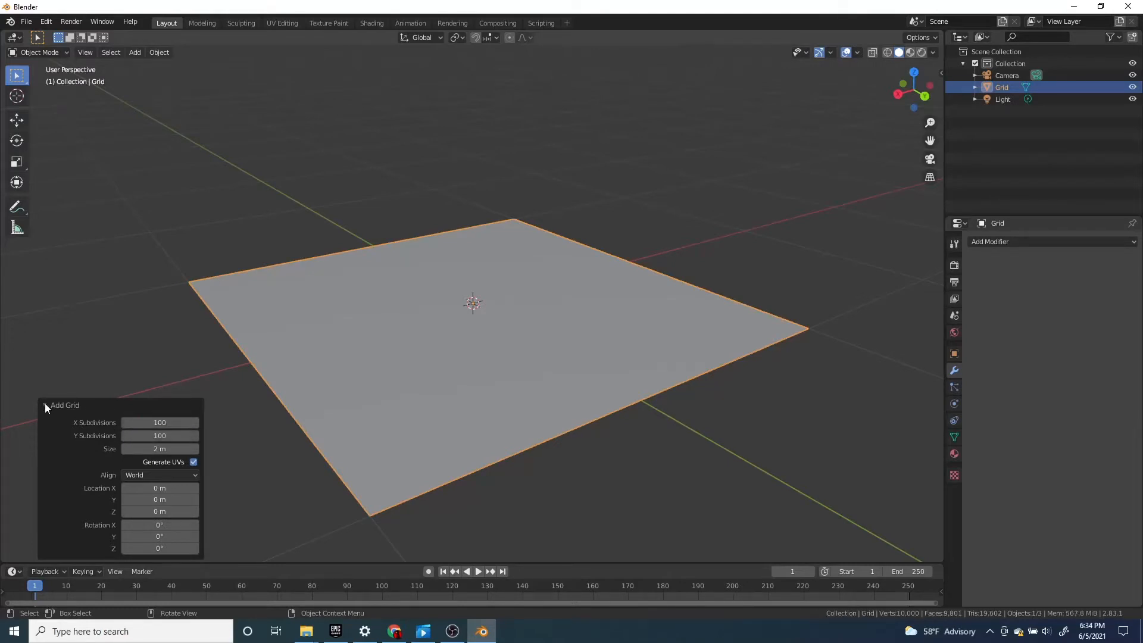
left_click(44, 403)
Examine the density of the grid's subdivided mesh in Edit Mode, up close and from different angles
scroll(347, 370, "down", 3)
middle_click_drag(349, 367, 333, 380)
key("Tab")
scroll(476, 364, "up", 6)
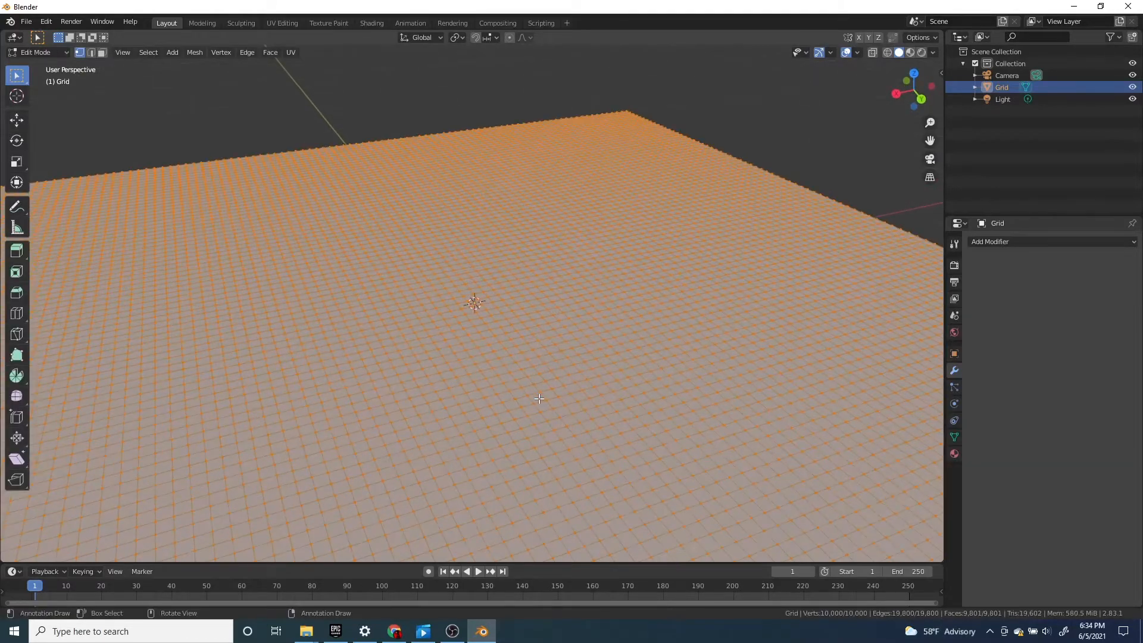
scroll(505, 384, "down", 7)
scroll(612, 427, "up", 11)
middle_click_drag(541, 402, 319, 134)
scroll(611, 422, "down", 12)
key("Tab")
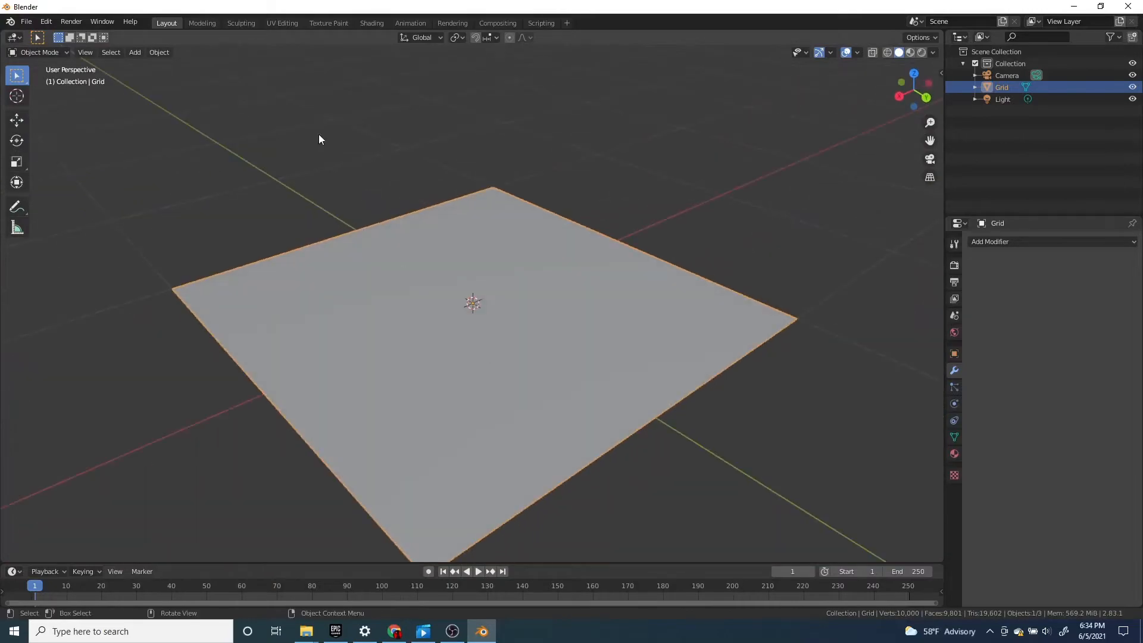
Select a single vertex near the grid's middle in Edit Mode and turn on proportional editing
key("Tab")
scroll(510, 280, "up", 4)
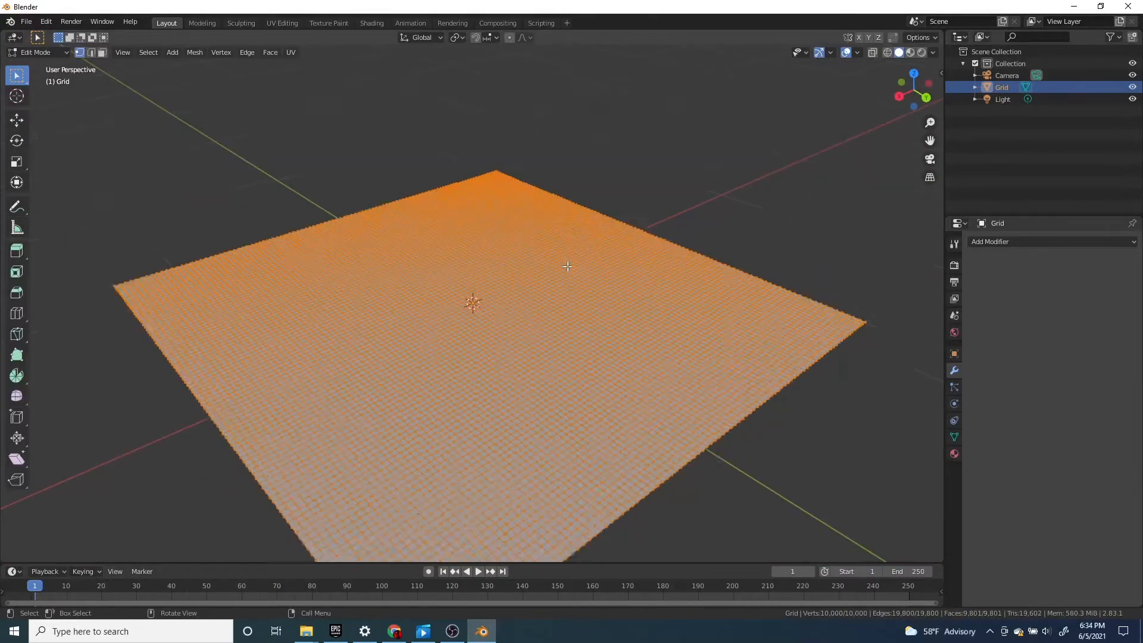
left_click(510, 279)
middle_click_drag(510, 280, 524, 268)
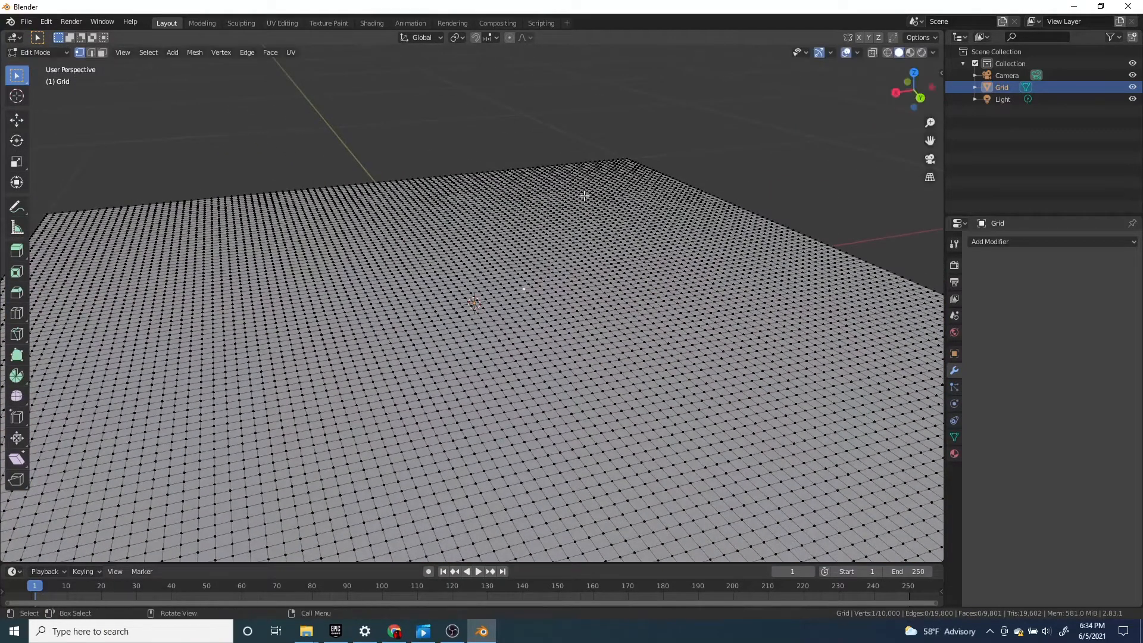
left_click(512, 37)
Try moving a vertex upward with a proportional size of 1.00 and again with about 0.26, cancelling both moves
key("g")
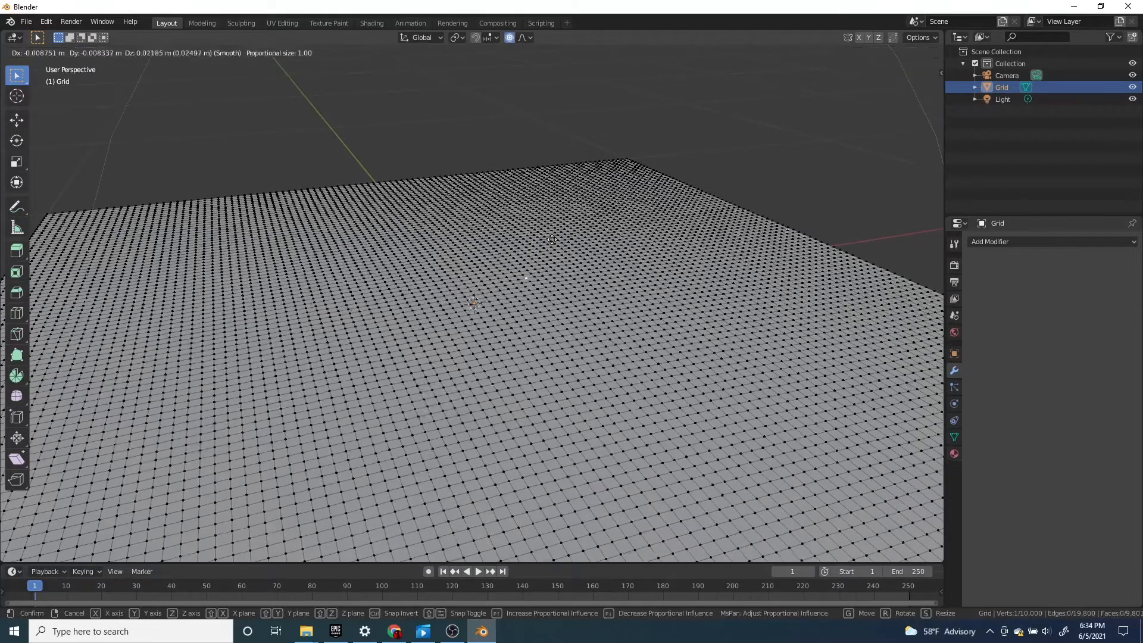
key("Escape")
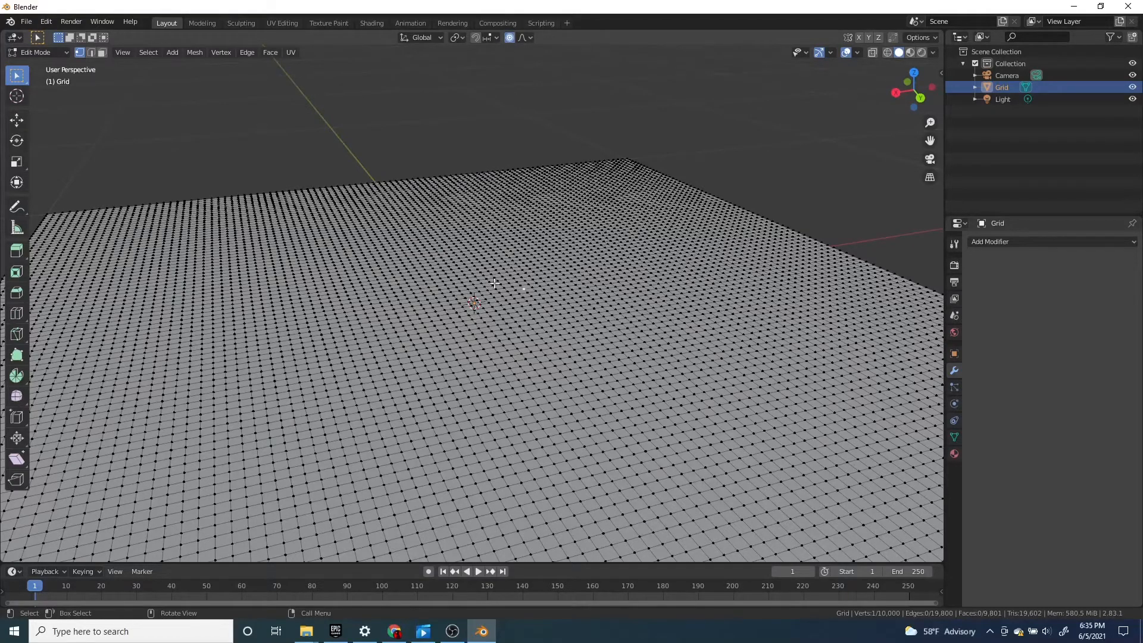
middle_click_drag(515, 291, 476, 288)
key("g")
scroll(477, 268, "up", 14)
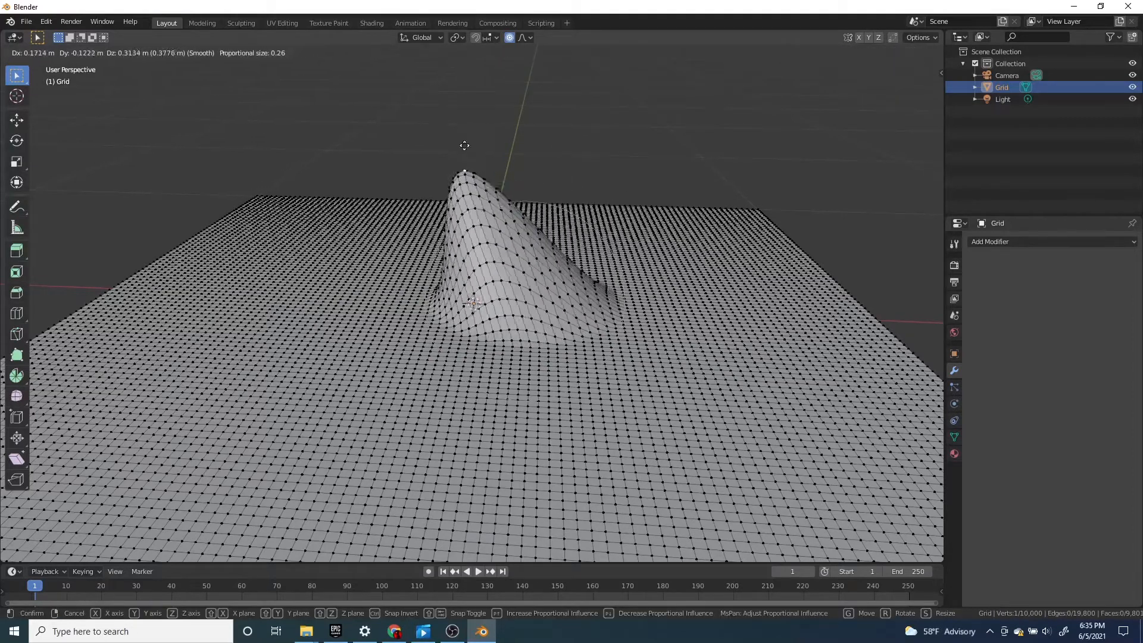
right_click(553, 279)
Try pulling up a vertex while varying the proportional size between about 0.18 and 0.91, then cancel the move
key("g")
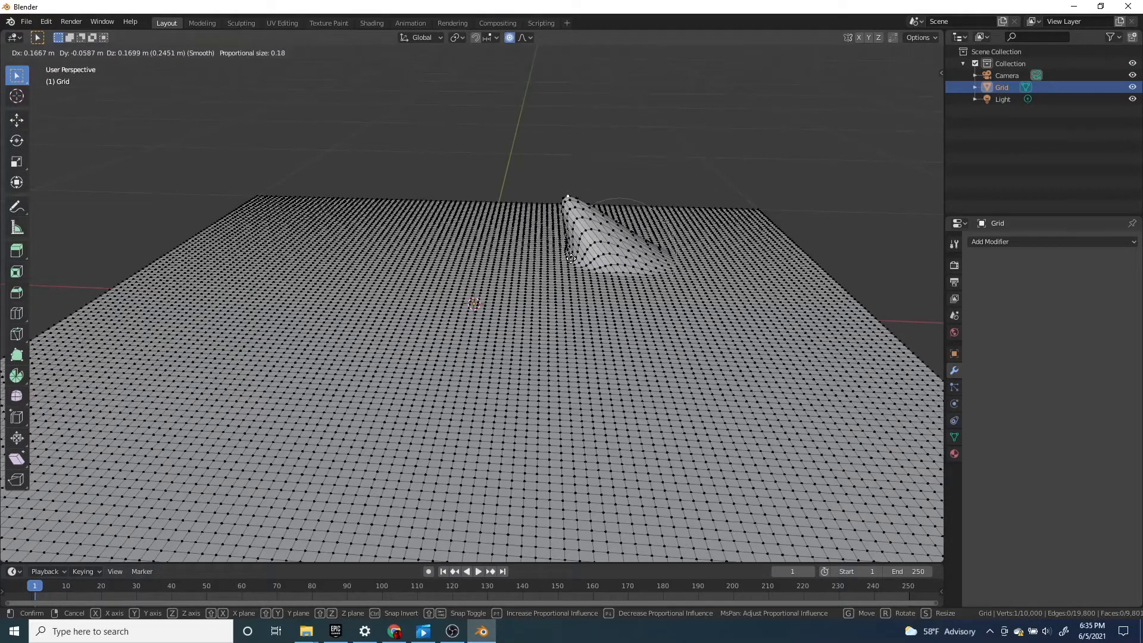
scroll(571, 259, "down", 7)
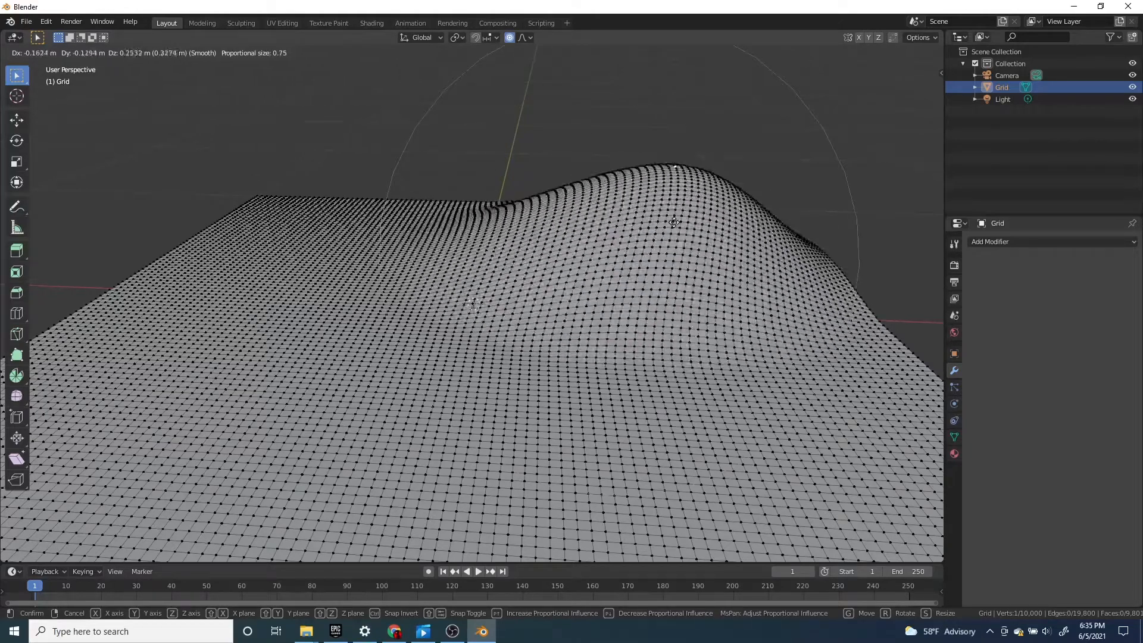
scroll(604, 236, "up", 4)
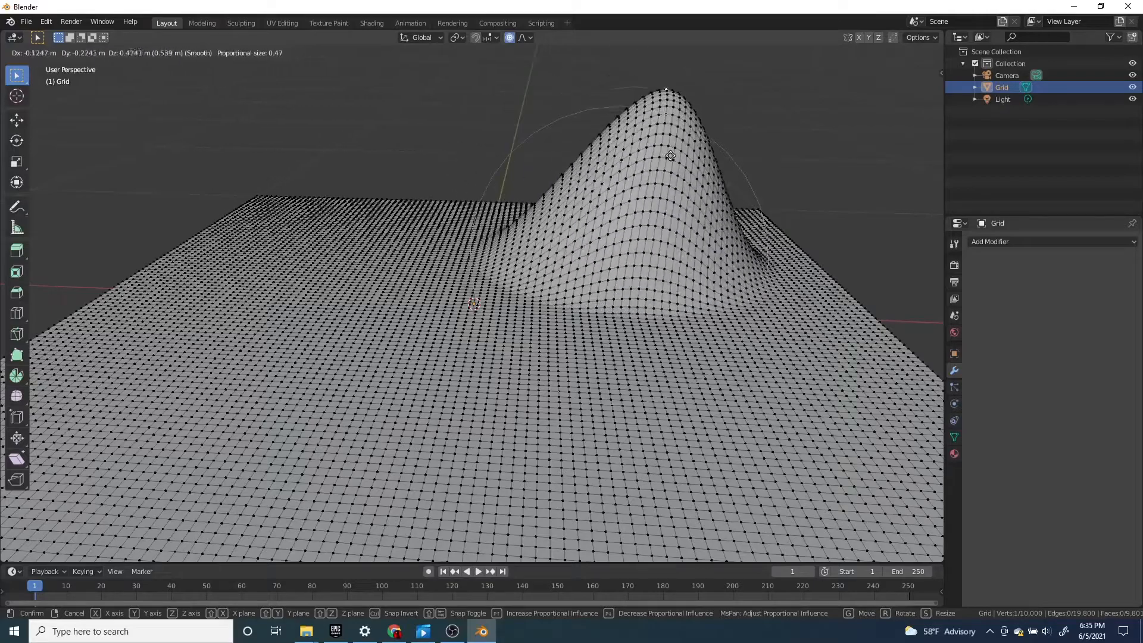
scroll(655, 154, "down", 7)
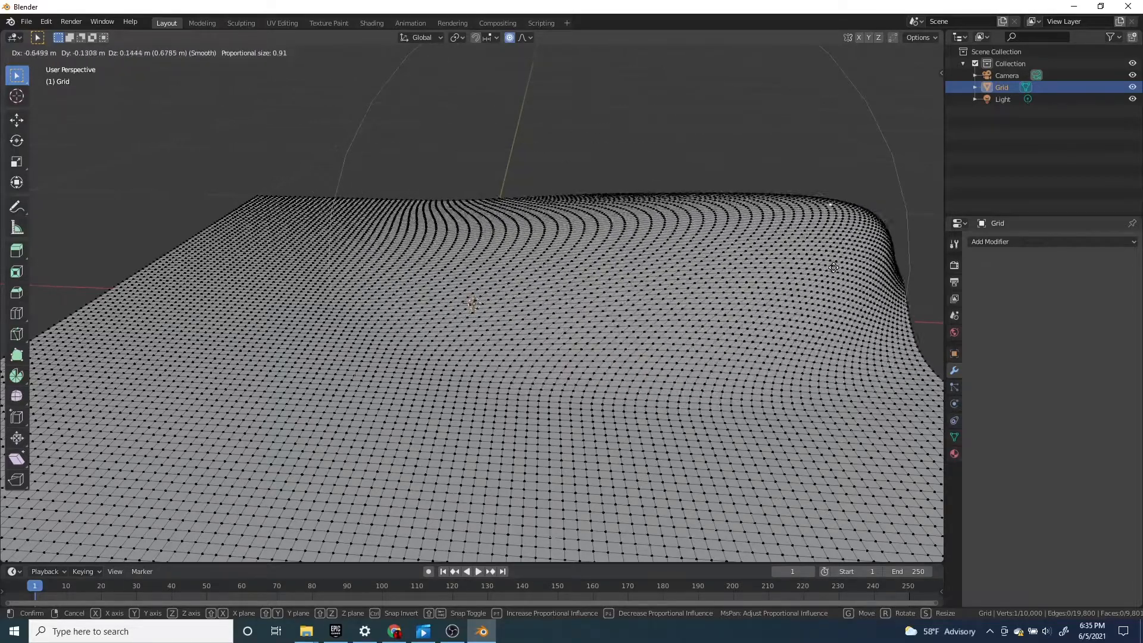
right_click(573, 289)
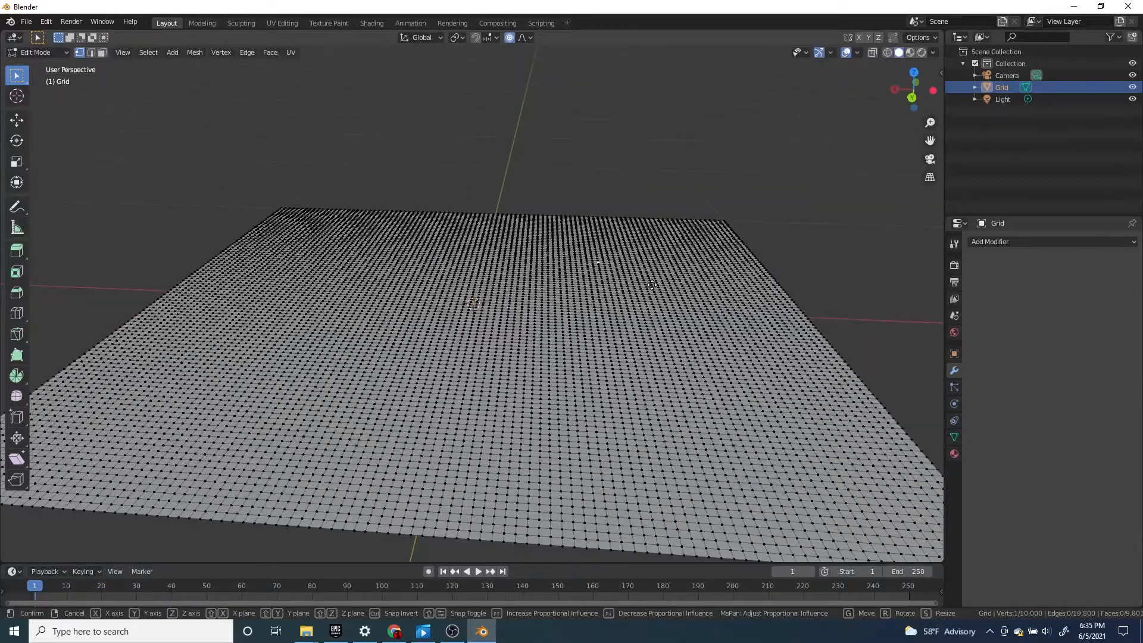
Try scaling the area around the vertex by about 2.67 and rotating it, discarding both changes
key("s")
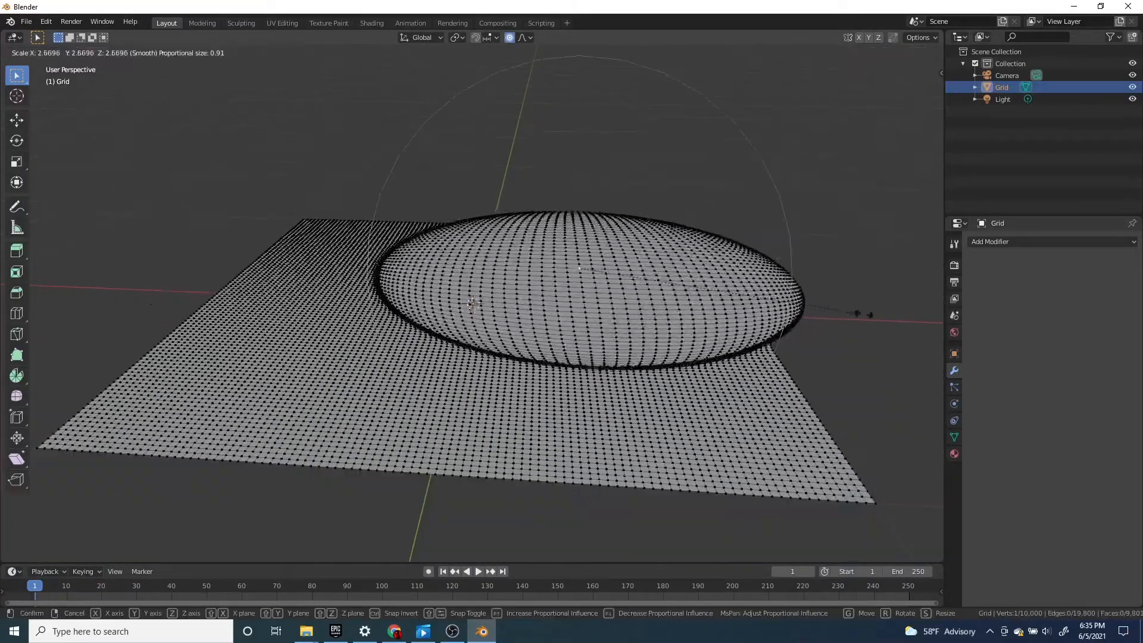
right_click(863, 314)
key("r")
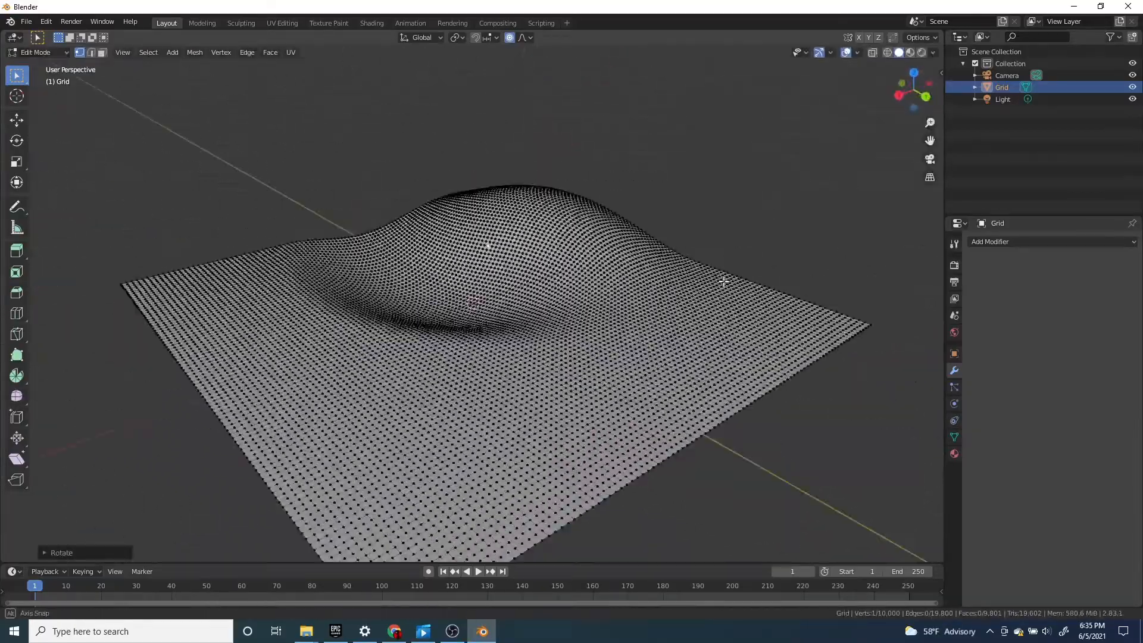
right_click(618, 303)
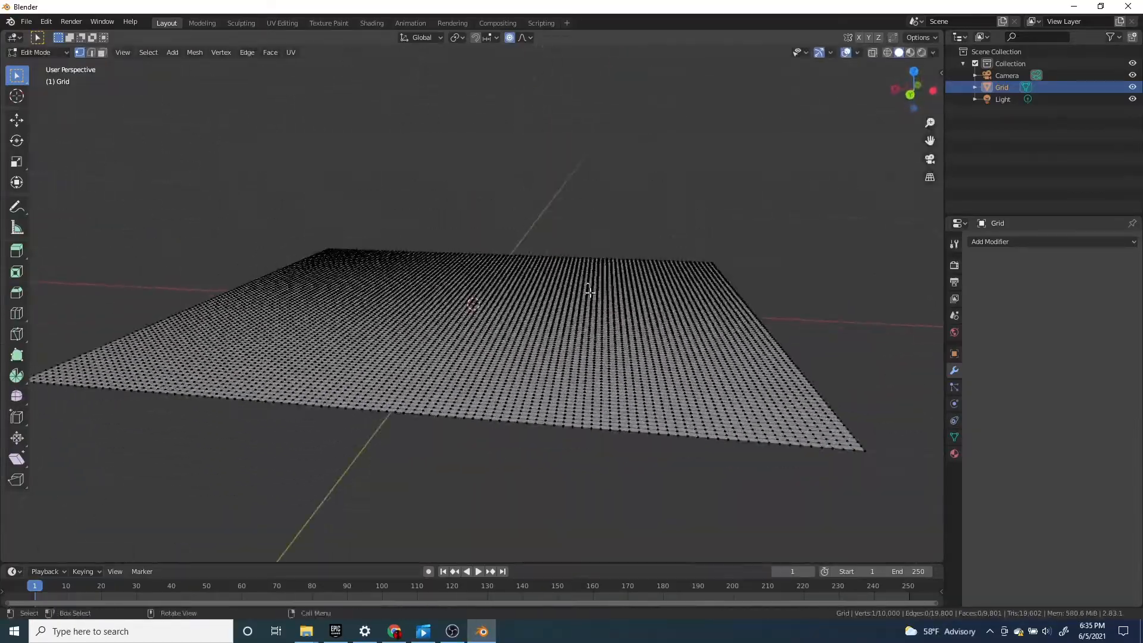
Rotate the surface around three different vertices with proportional editing to form uneven hills, using a size of about 0.42
key("r")
left_click(697, 268)
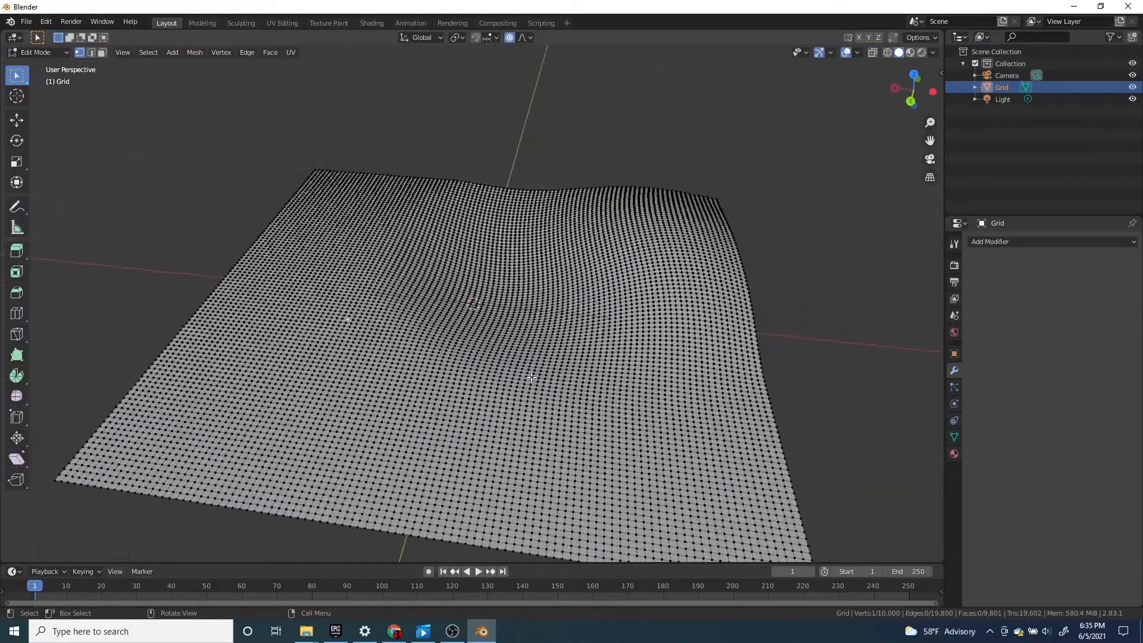
middle_click_drag(455, 390, 476, 388)
key("r")
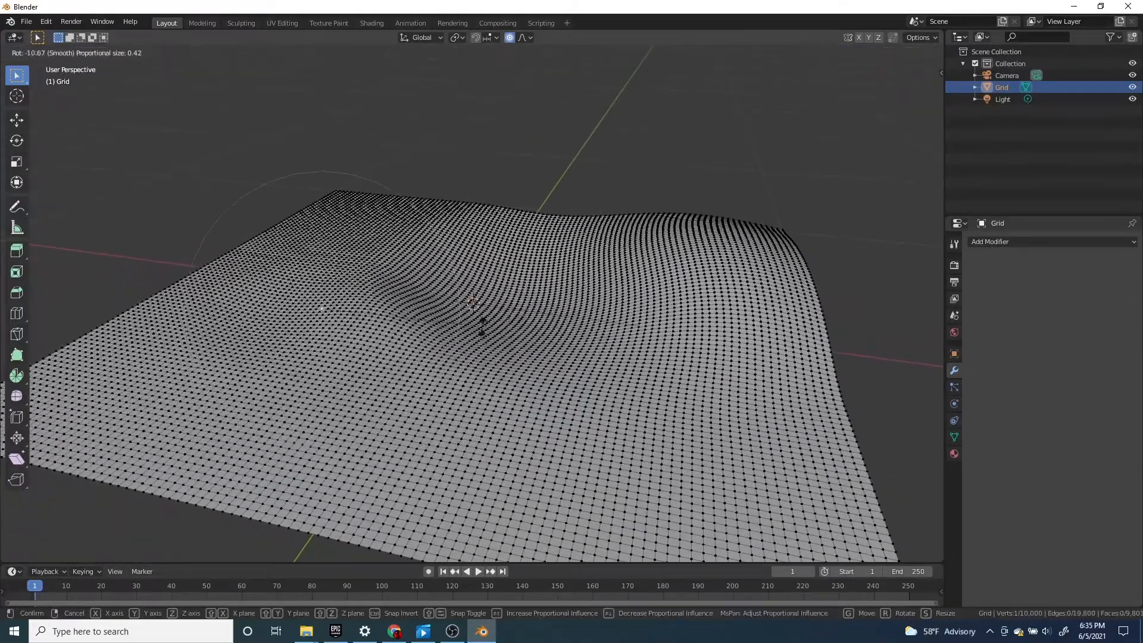
left_click(441, 270)
middle_click_drag(383, 225, 530, 266)
key("r")
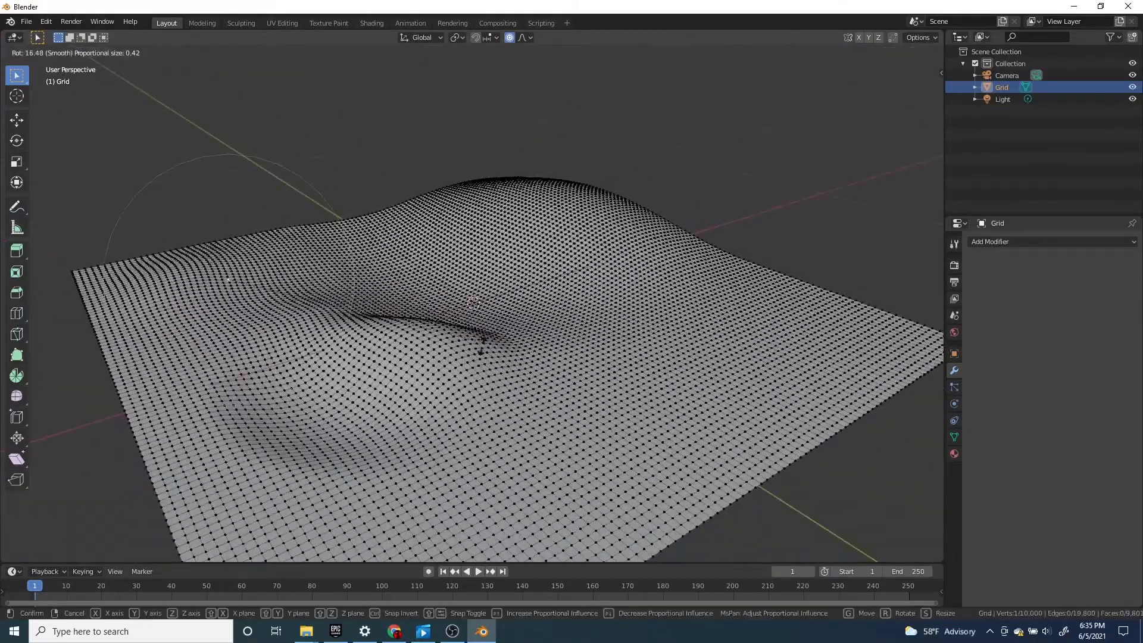
left_click(385, 384)
Move two more vertices with a proportional size of 0.42 to shape additional hills on the grid
middle_click_drag(385, 384, 592, 387)
key("g")
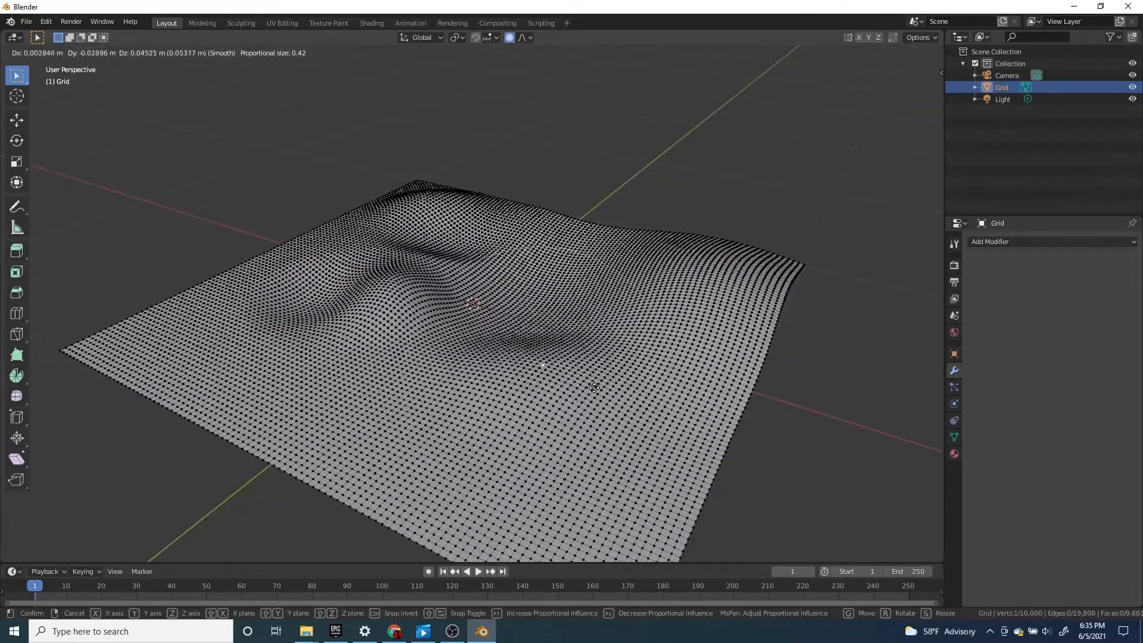
left_click(590, 374)
middle_click_drag(453, 357, 569, 337)
key("g")
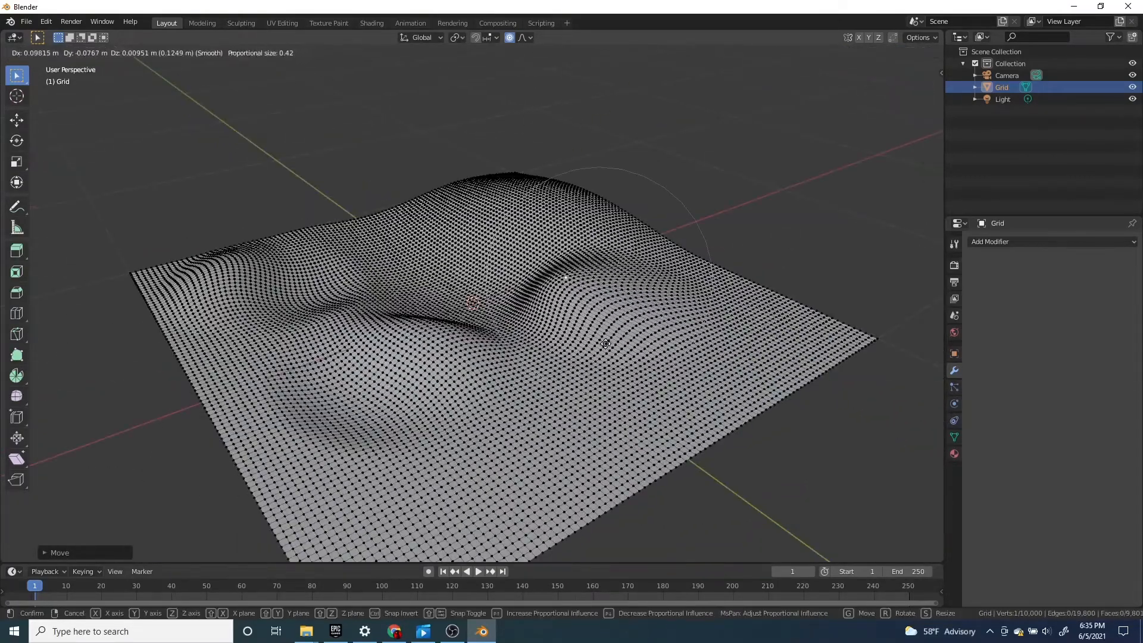
left_click(605, 335)
Try lifting a vertex near the grid's flat corner, cancel that move, and nudge the same vertex slightly instead
left_click(745, 376)
key("g")
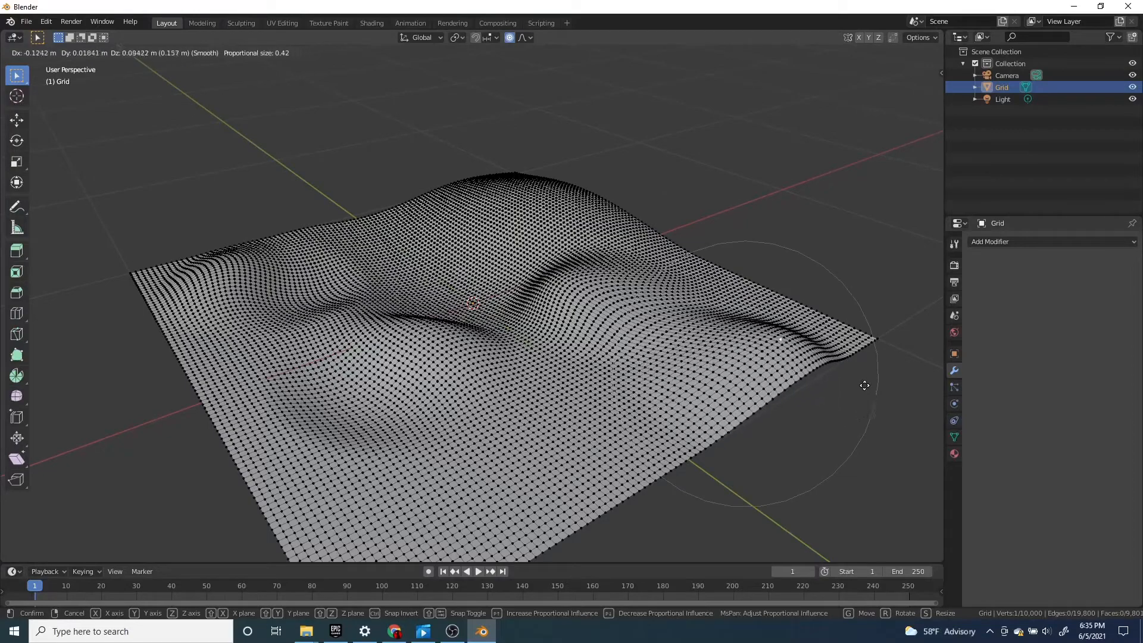
right_click(862, 385)
key("g")
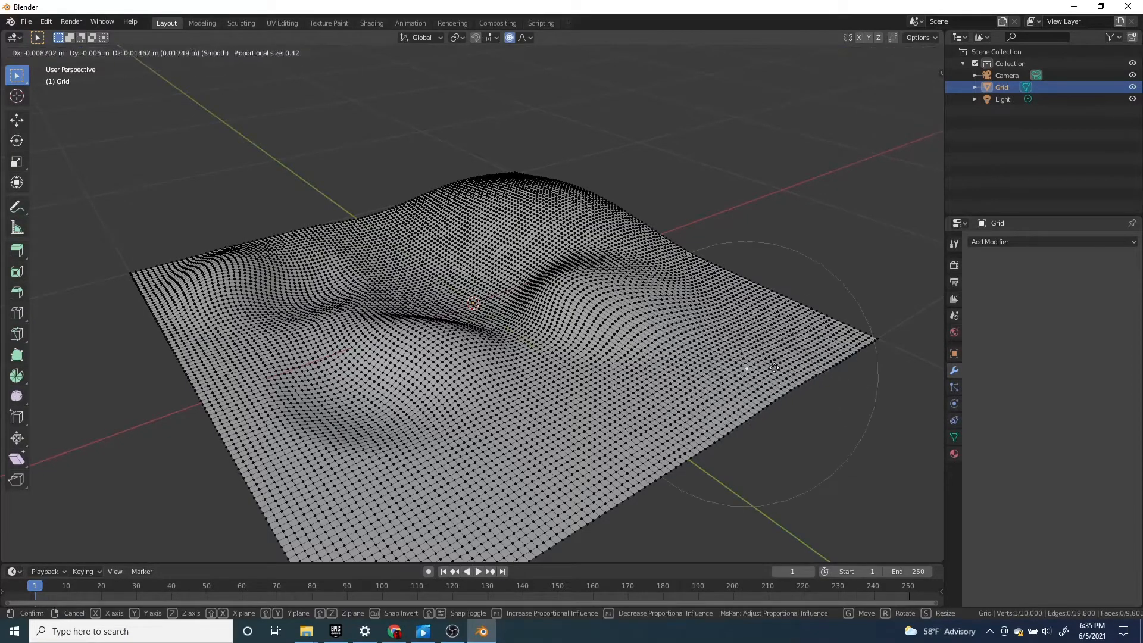
left_click(754, 372)
Raise two vertices along the global Z axis with a proportional size of 0.42, one in a flat area and one mid-grid
middle_click_drag(755, 372, 426, 370)
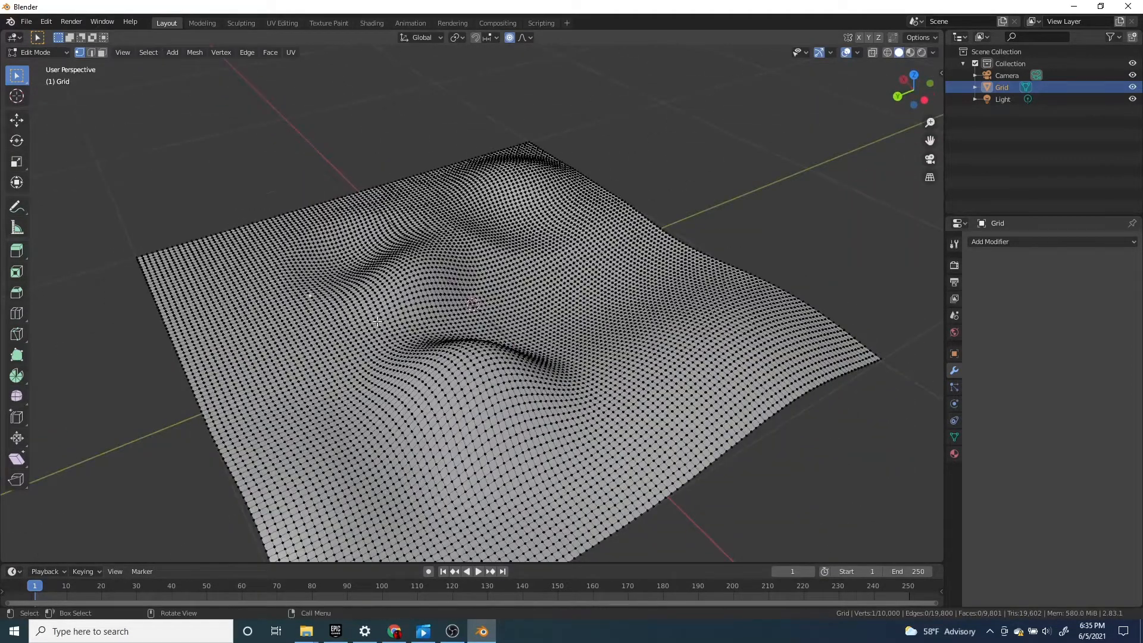
key("g")
key("z")
left_click(389, 282)
left_click(576, 276)
key("g")
key("z")
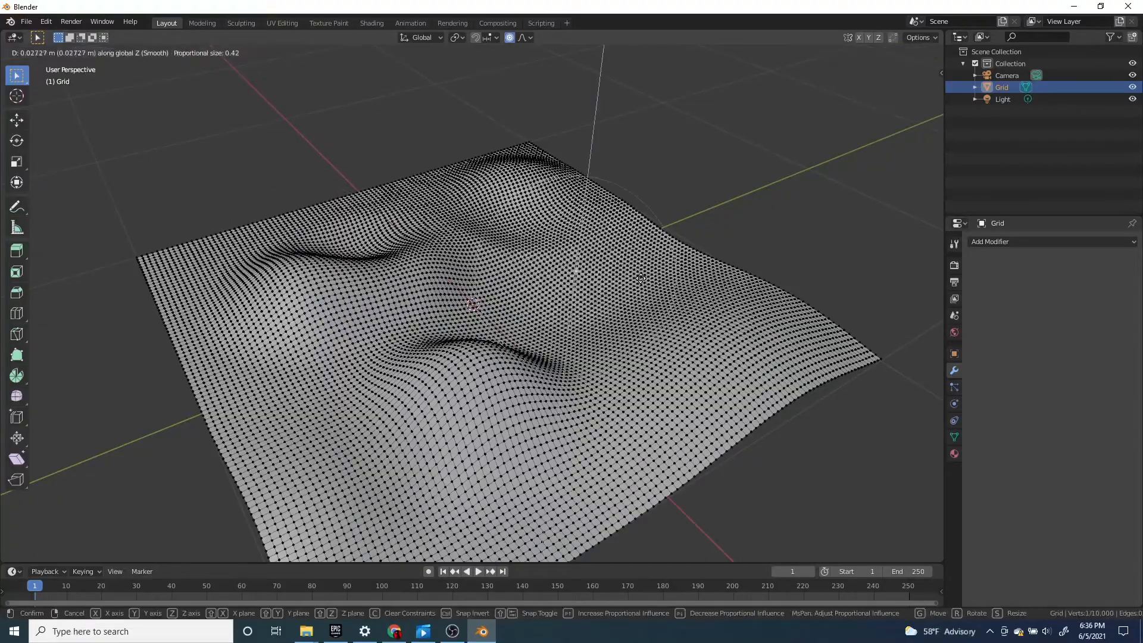
left_click(633, 273)
Leave mesh editing and add a Remesh modifier to the terrain grid, set to Blocks mode
middle_click_drag(633, 274, 923, 242)
key("Tab")
left_click(1000, 242)
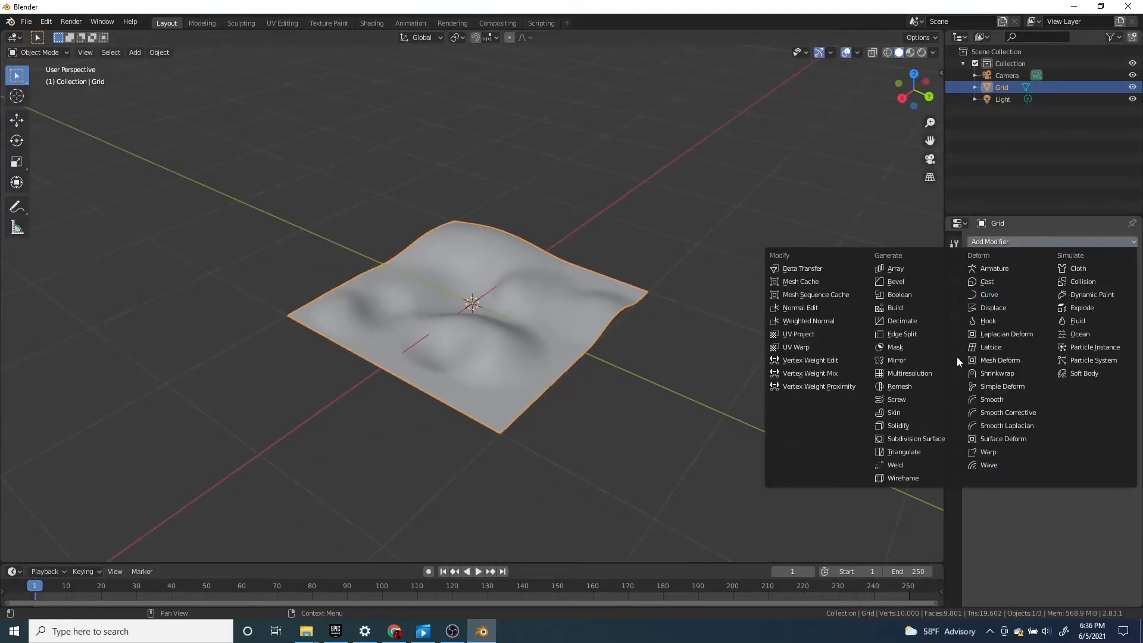
left_click(904, 387)
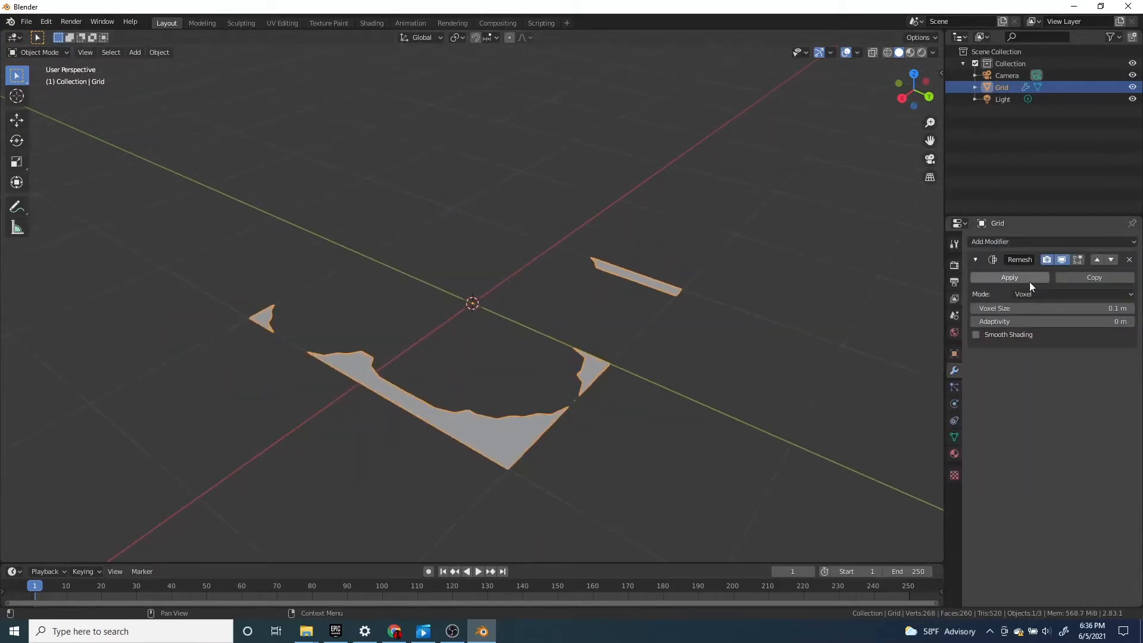
left_click(1059, 295)
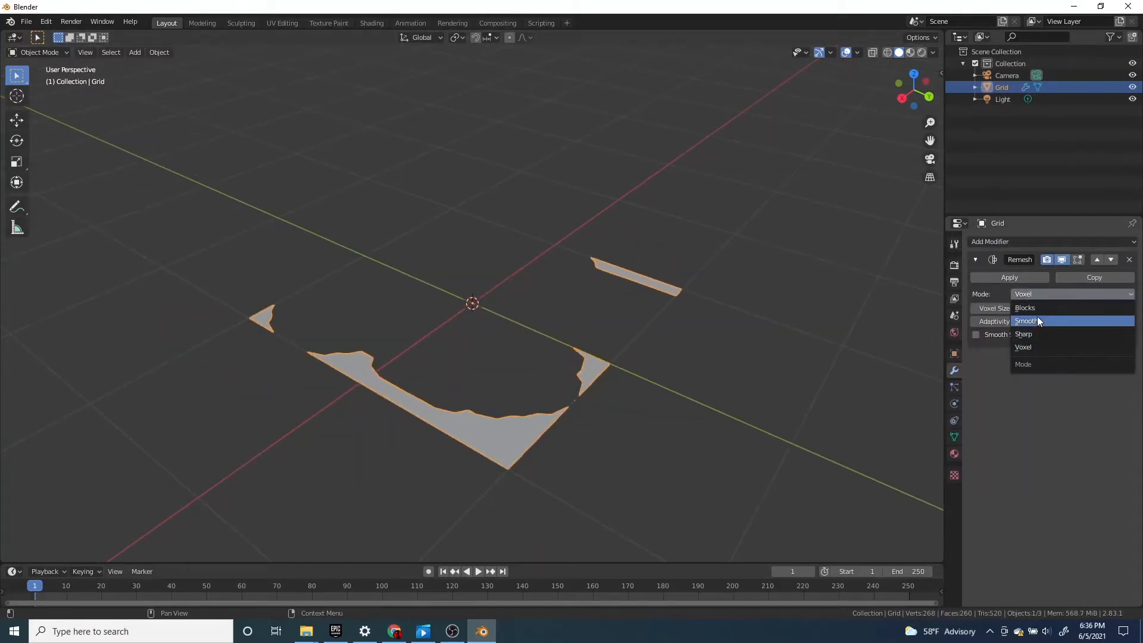
left_click(1038, 306)
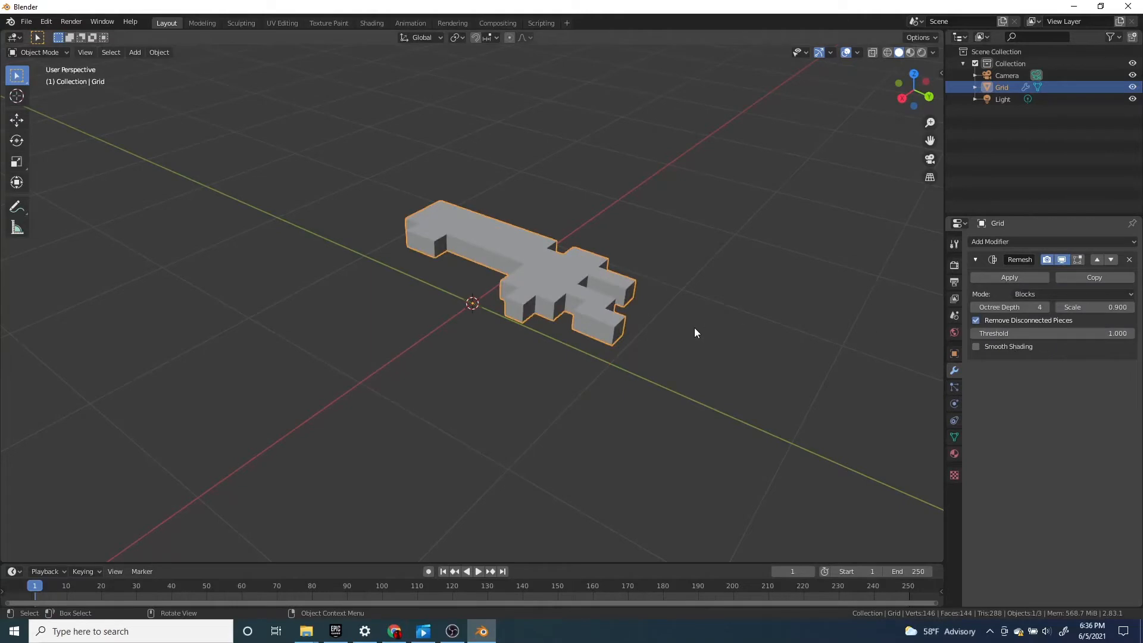
Raise the Remesh octree depth to 10 in stages and examine the blocky terrain up close
left_click(1046, 308)
left_click(1046, 307)
left_click(1046, 307)
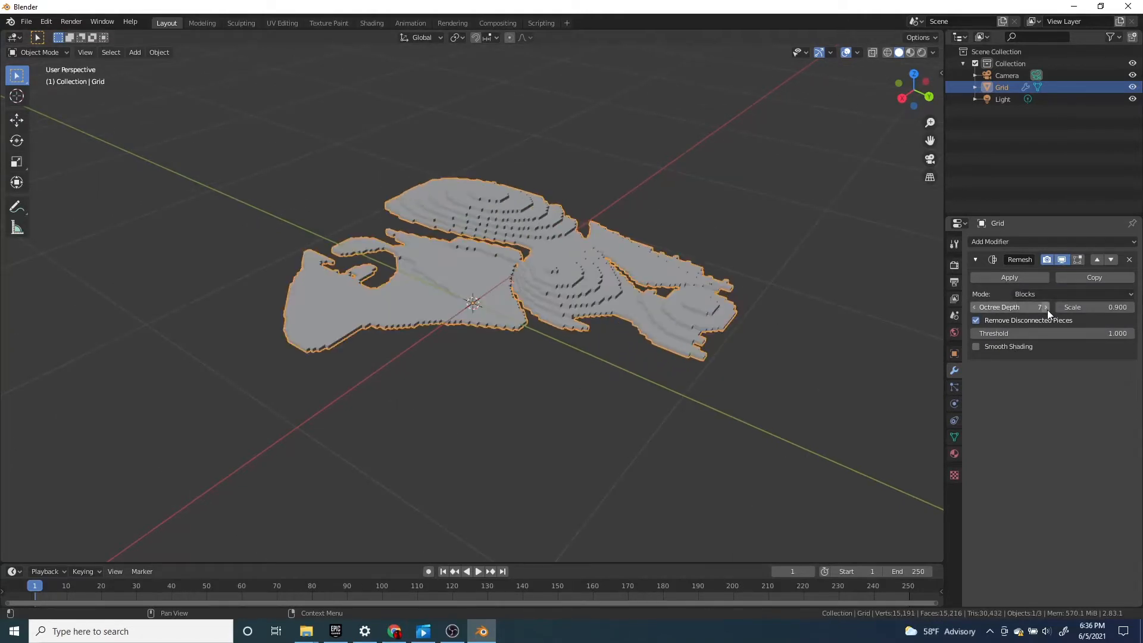
left_click(1046, 307)
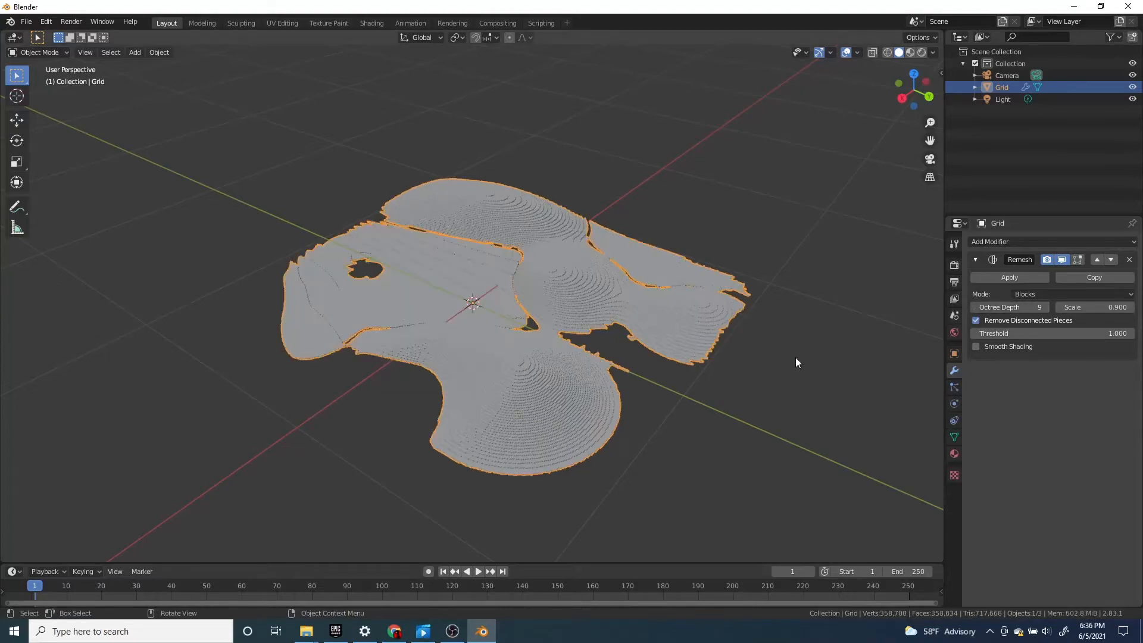
middle_click_drag(795, 357, 716, 358)
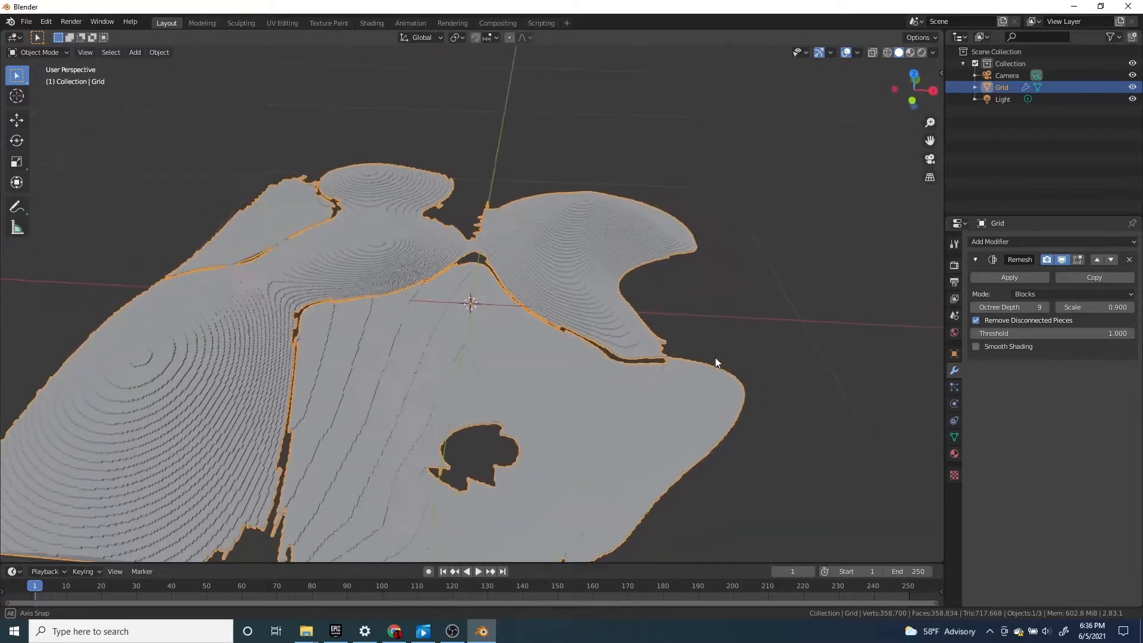
scroll(896, 351, "up", 3)
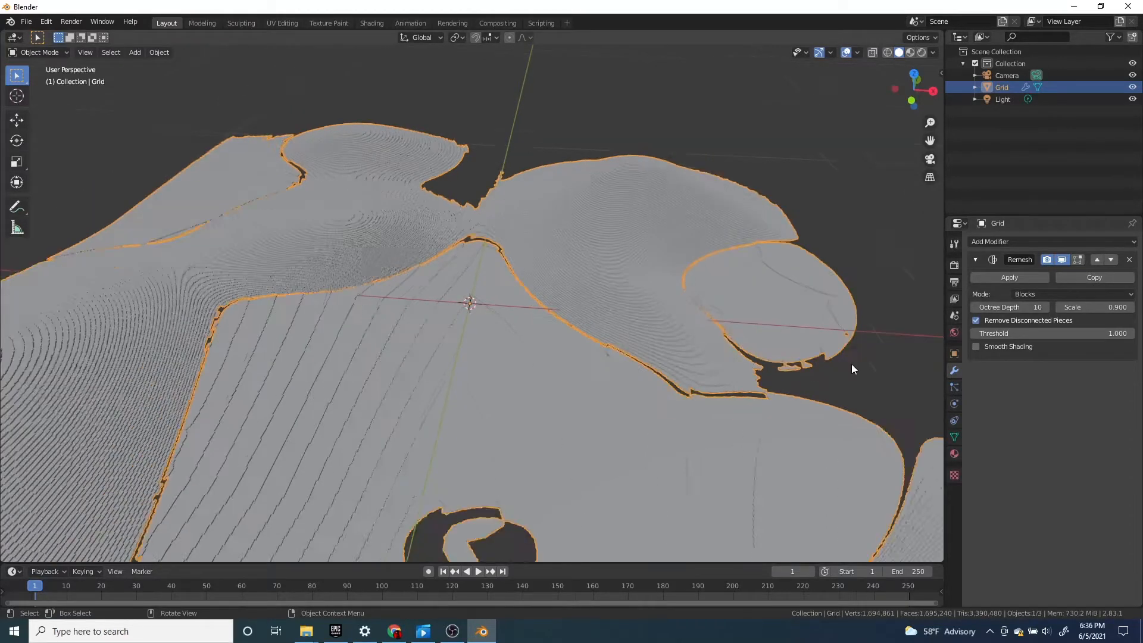
scroll(855, 371, "down", 6)
middle_click_drag(861, 381, 564, 367)
scroll(690, 368, "up", 5)
scroll(610, 375, "up", 3)
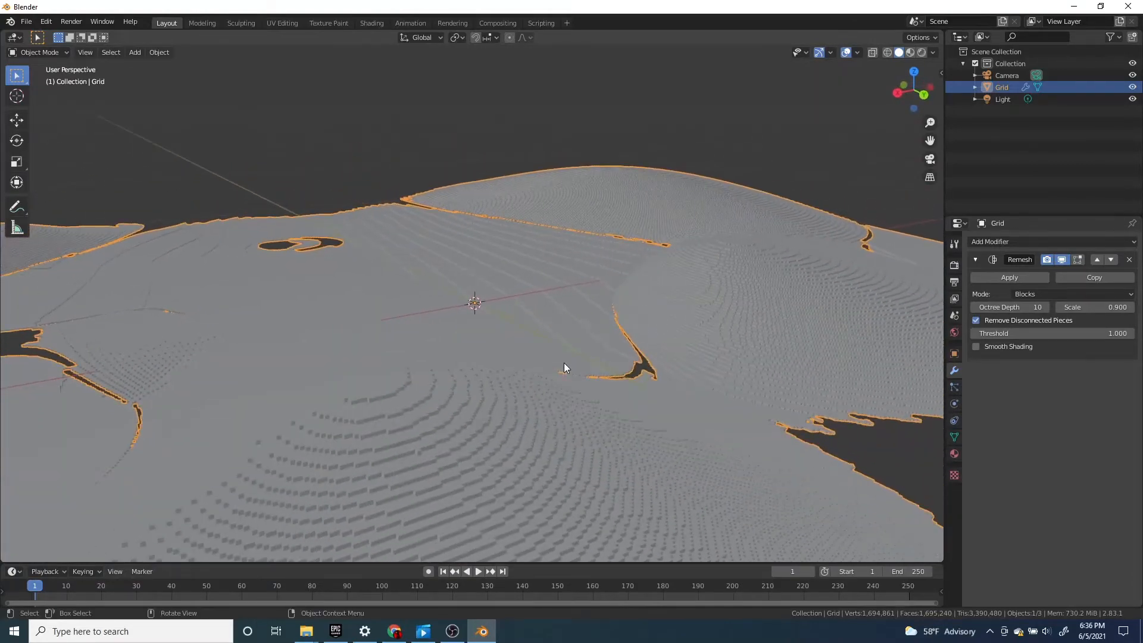
scroll(565, 367, "up", 2)
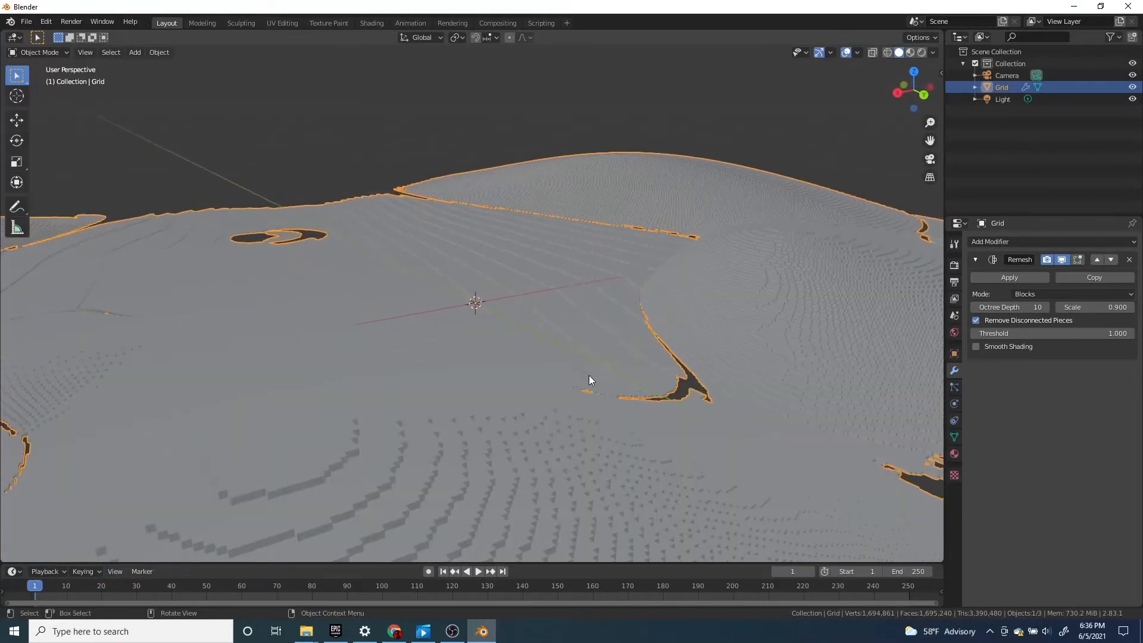
Try smooth shading on the remeshed terrain, undo it, and examine the blocky hills from several angles
left_click(975, 347)
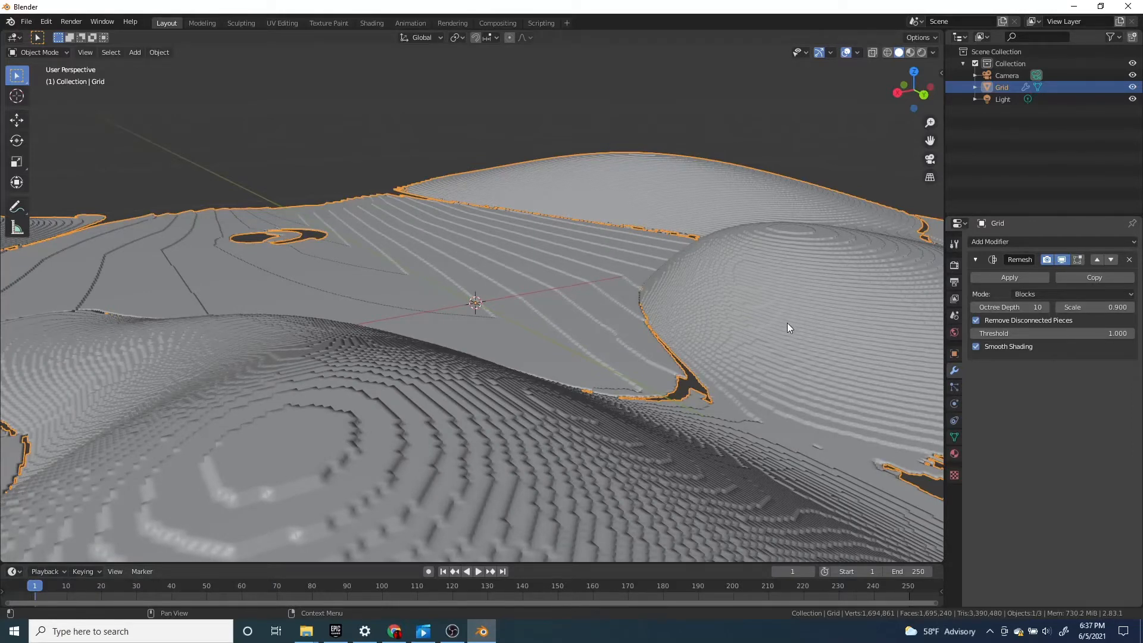
key("ctrl+z")
scroll(788, 335, "down", 3)
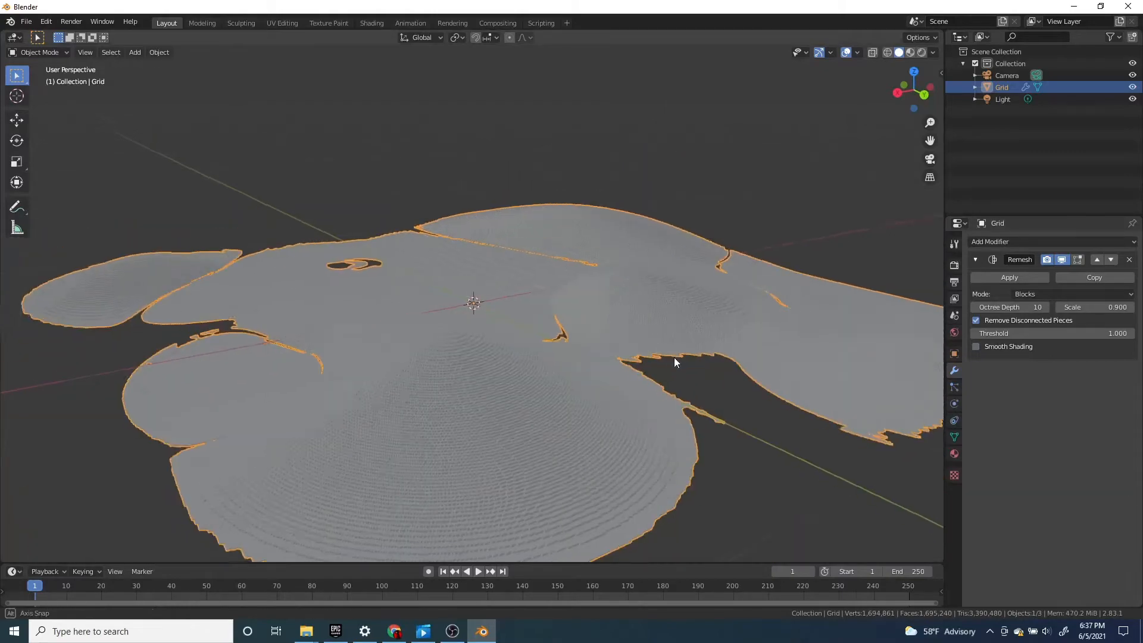
middle_click_drag(668, 358, 794, 381)
scroll(786, 390, "down", 1)
left_click(640, 504)
scroll(649, 488, "down", 3)
middle_click_drag(684, 429, 494, 417)
scroll(555, 318, "up", 4)
middle_click_drag(556, 319, 470, 295)
key("shift+a")
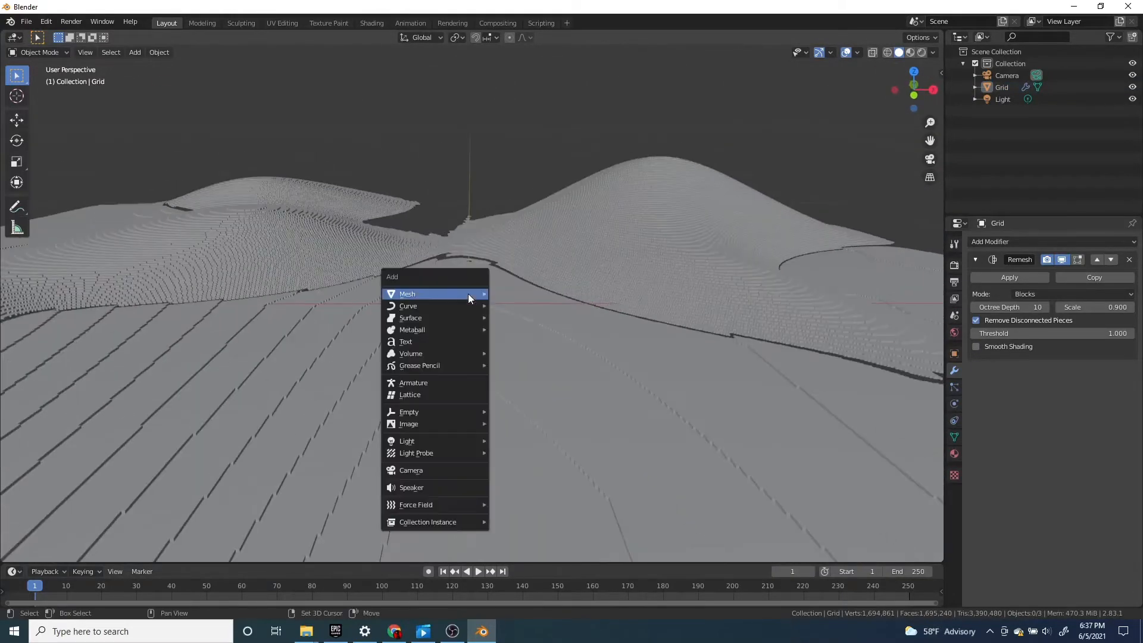
mouse_move(470, 294)
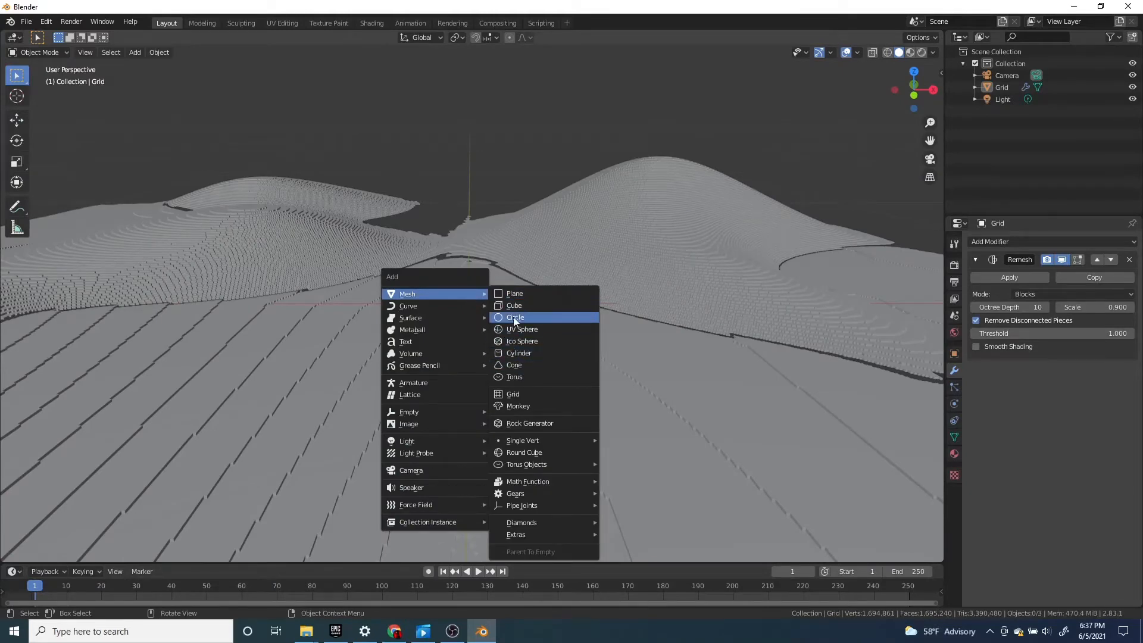
key("Escape")
middle_click_drag(509, 336, 475, 337)
Delete the remeshed terrain grid from the scene
left_click(565, 262)
key("x")
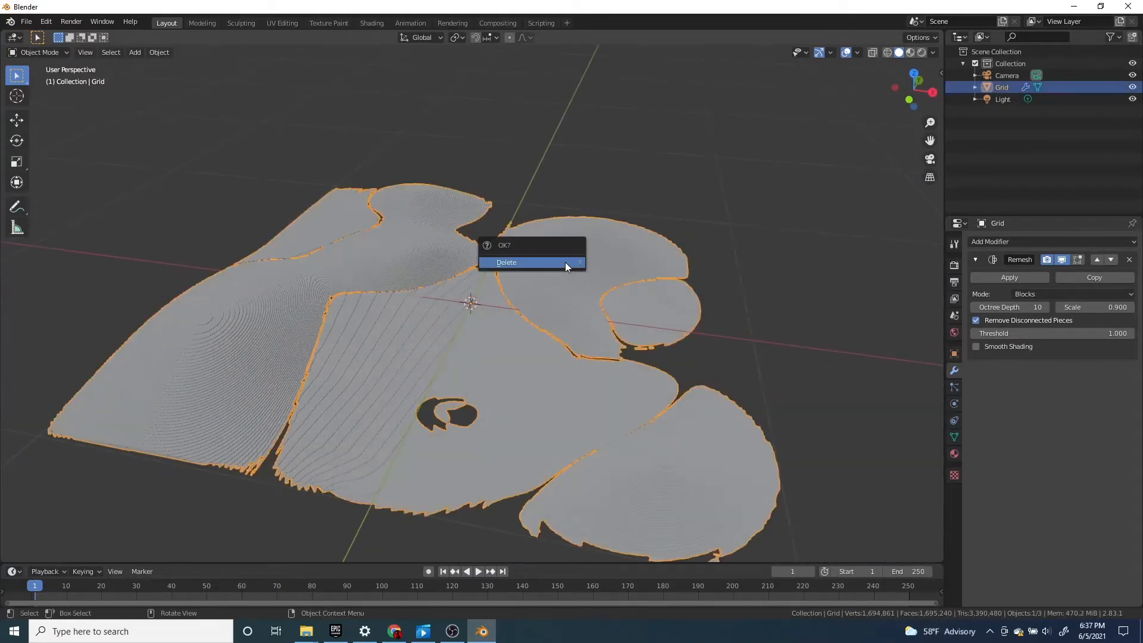
left_click(566, 261)
Add a cube mesh at the world origin
key("shift+a")
mouse_move(604, 298)
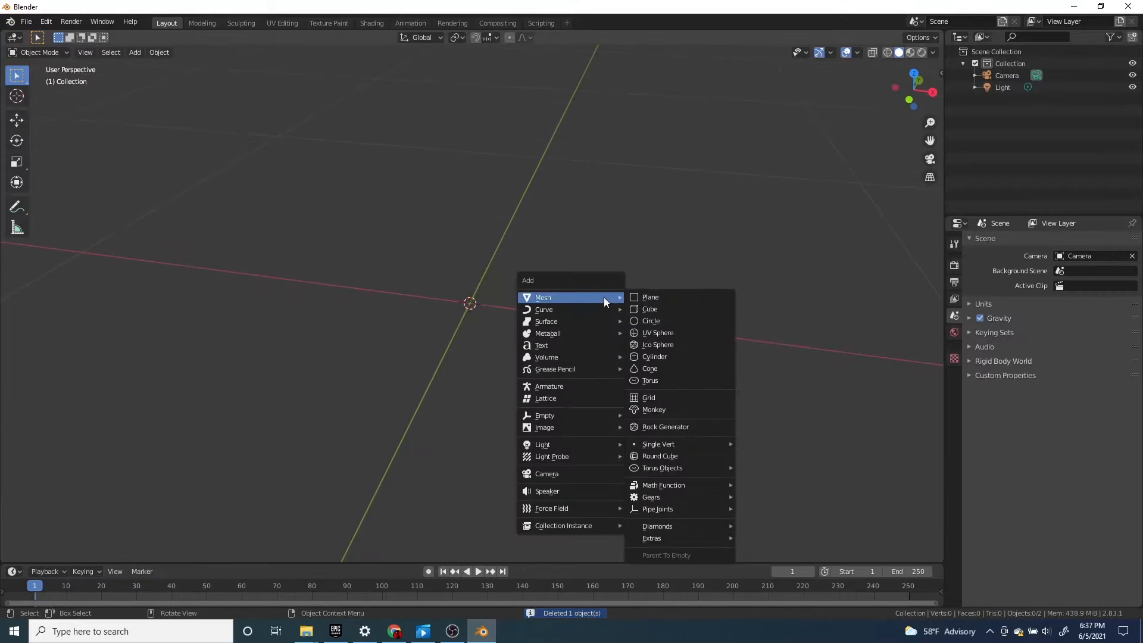
left_click(663, 308)
scroll(572, 306, "down", 6)
mouse_move(572, 302)
middle_mouse_down()
mouse_move(551, 297)
mouse_move(589, 309)
middle_mouse_up()
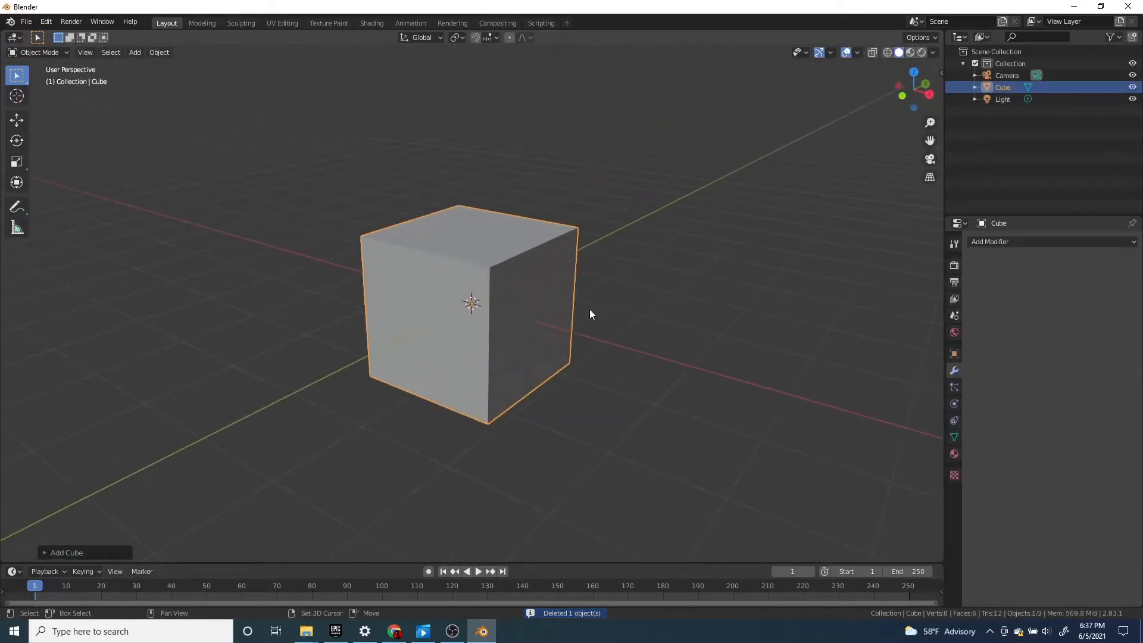
Add an ico sphere at the cube's centre, then try moving it along the global Z axis and cancel
key("shift+a")
mouse_move(589, 309)
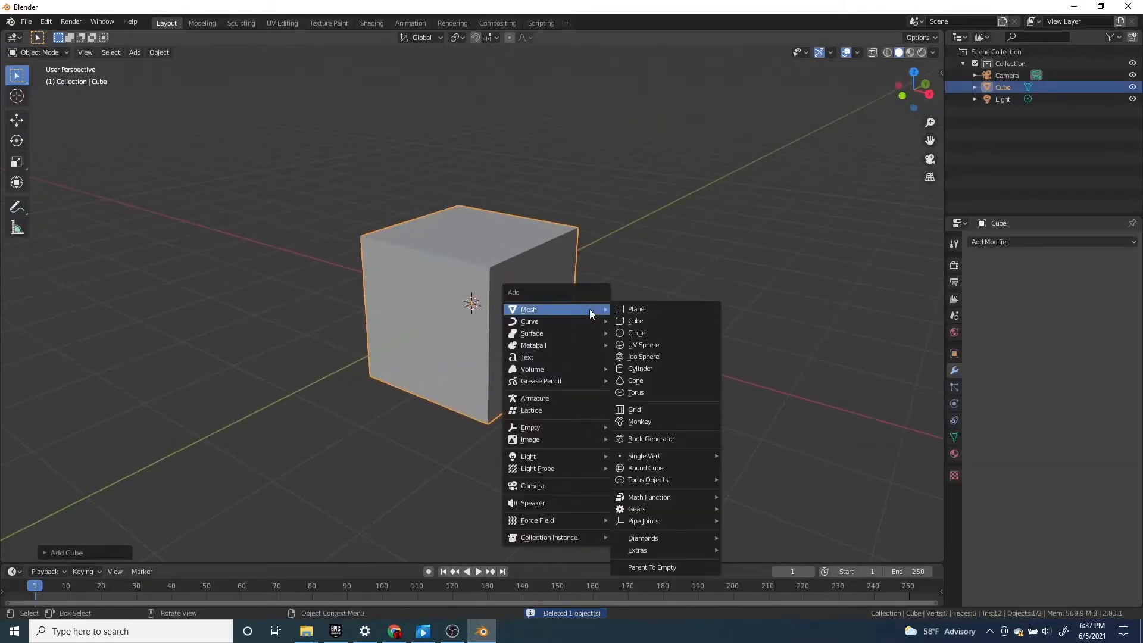
left_click(660, 358)
scroll(619, 349, "down", 3)
scroll(538, 330, "up", 2)
key("g")
key("z")
right_click(549, 229)
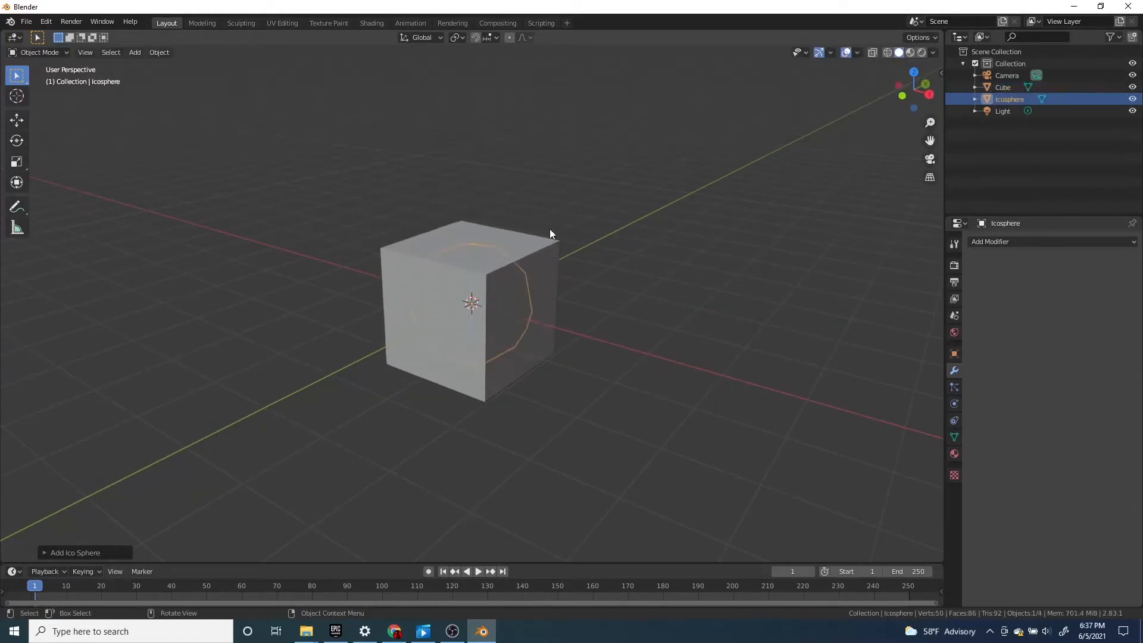
Delete the cube that encloses the ico sphere
left_click(553, 293)
key("x")
left_click(522, 297)
left_click(524, 300)
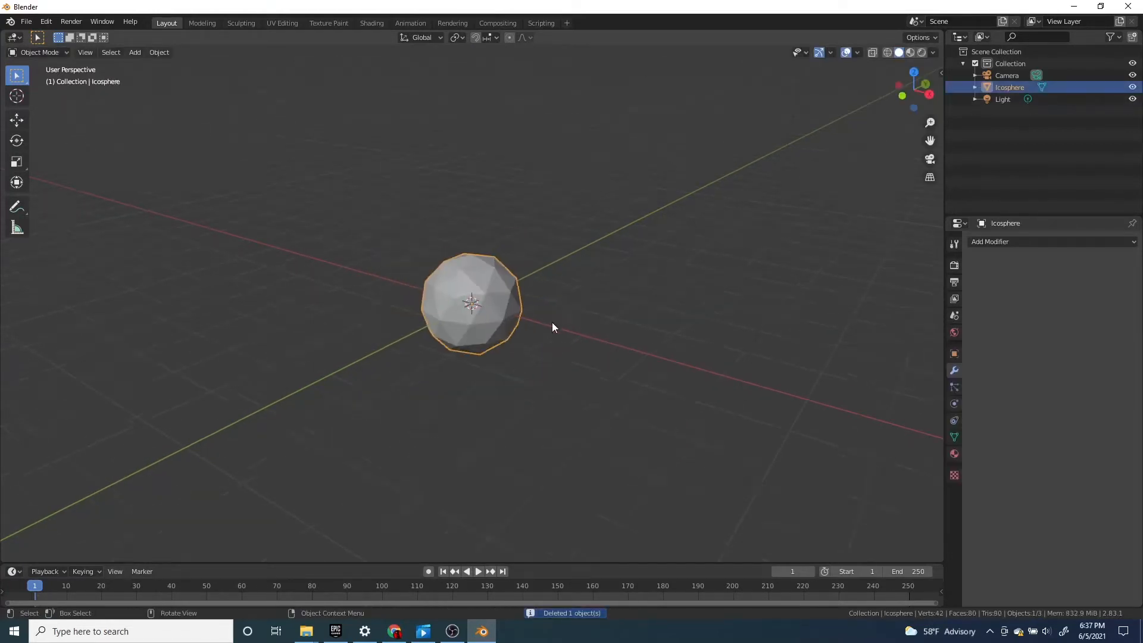
Scale up the ico sphere and raise it along the global Z axis above the floor grid
key("s")
left_click(602, 352)
key("g")
key("z")
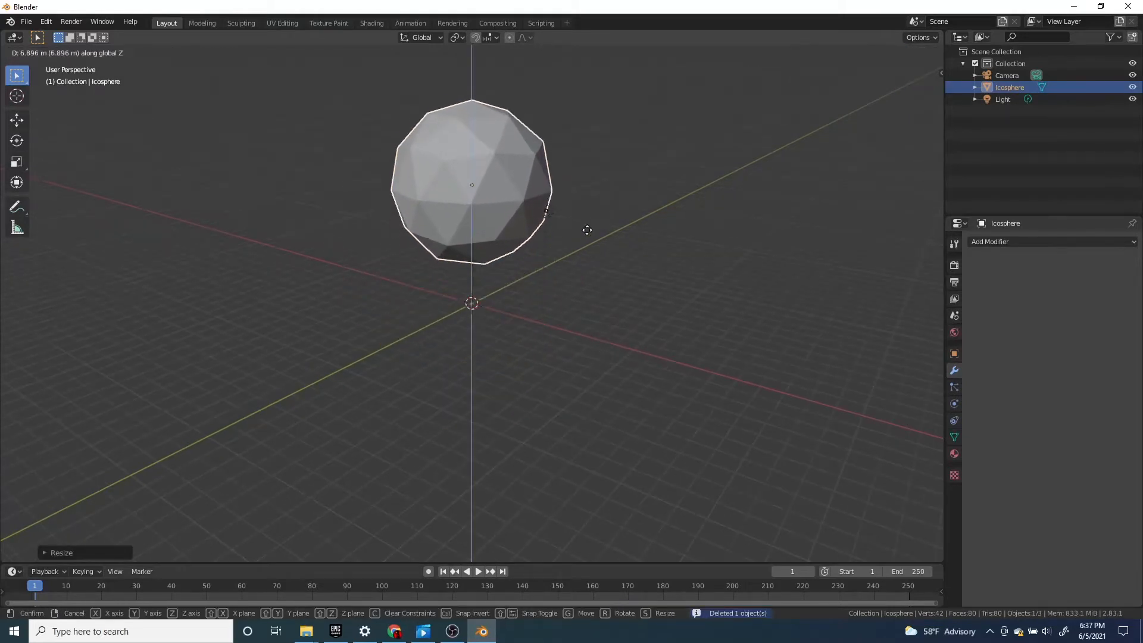
right_click(588, 289)
middle_click_drag(588, 315, 588, 267)
key("g")
key("z")
left_click(591, 194)
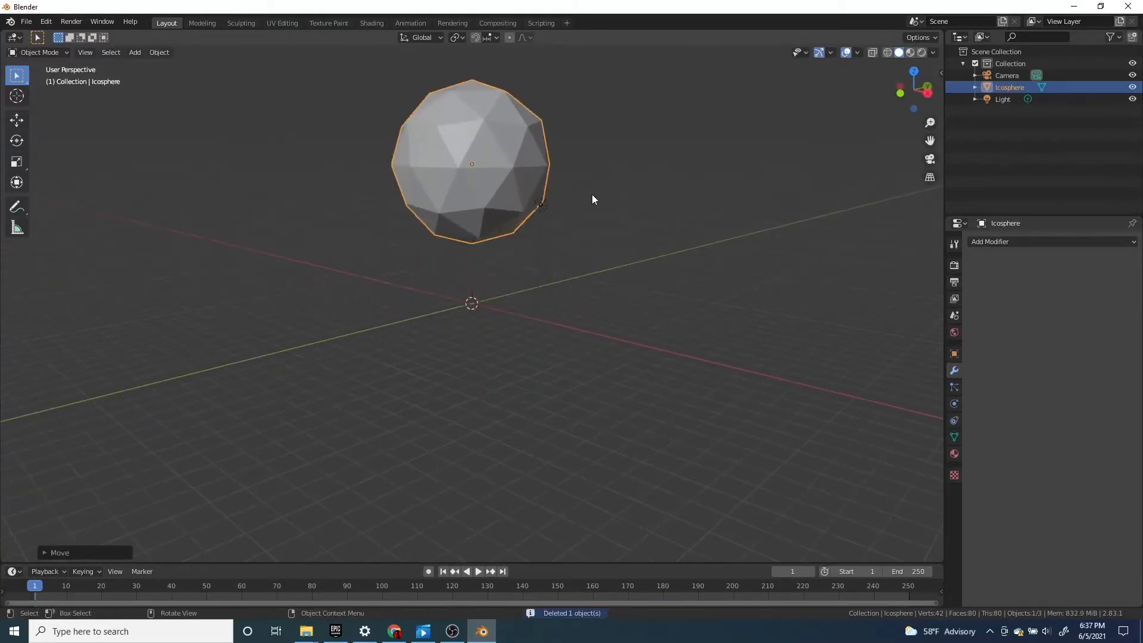
Examine the ico sphere's triangular faces up close in both Edit Mode and Object Mode
middle_click_drag(591, 194, 607, 230)
middle_click_drag(607, 231, 575, 337, "shift")
scroll(575, 337, "up", 4)
key("Tab")
scroll(575, 337, "down", 1)
key("Tab")
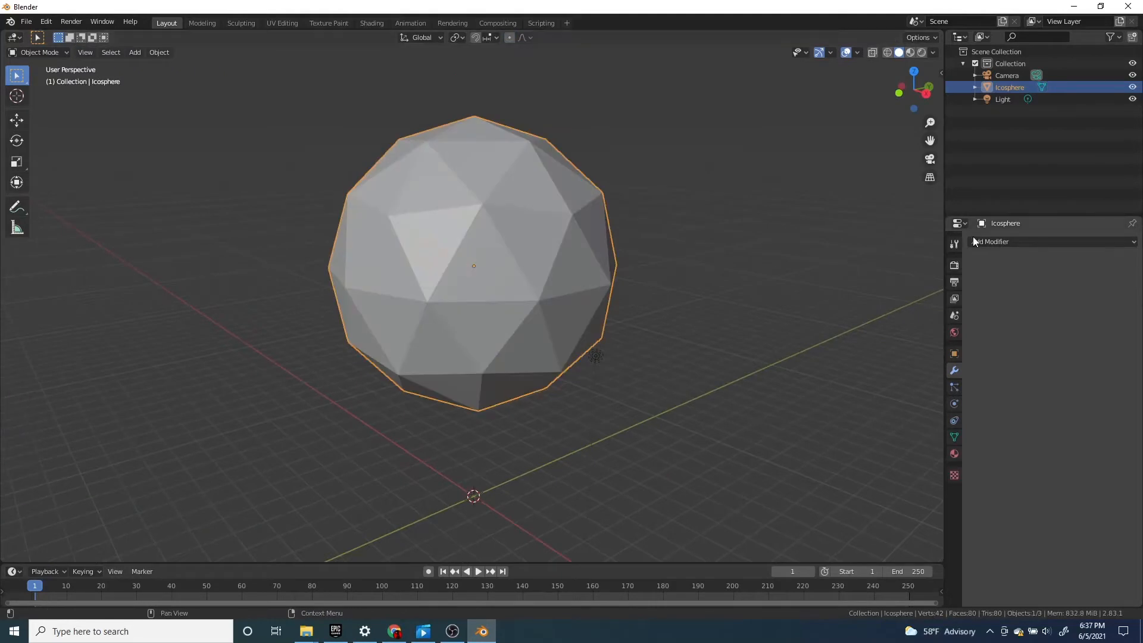
key("Tab")
key("Tab")
Add a Decimate modifier to the ico sphere and reduce its Collapse ratio to 0
left_click(1000, 242)
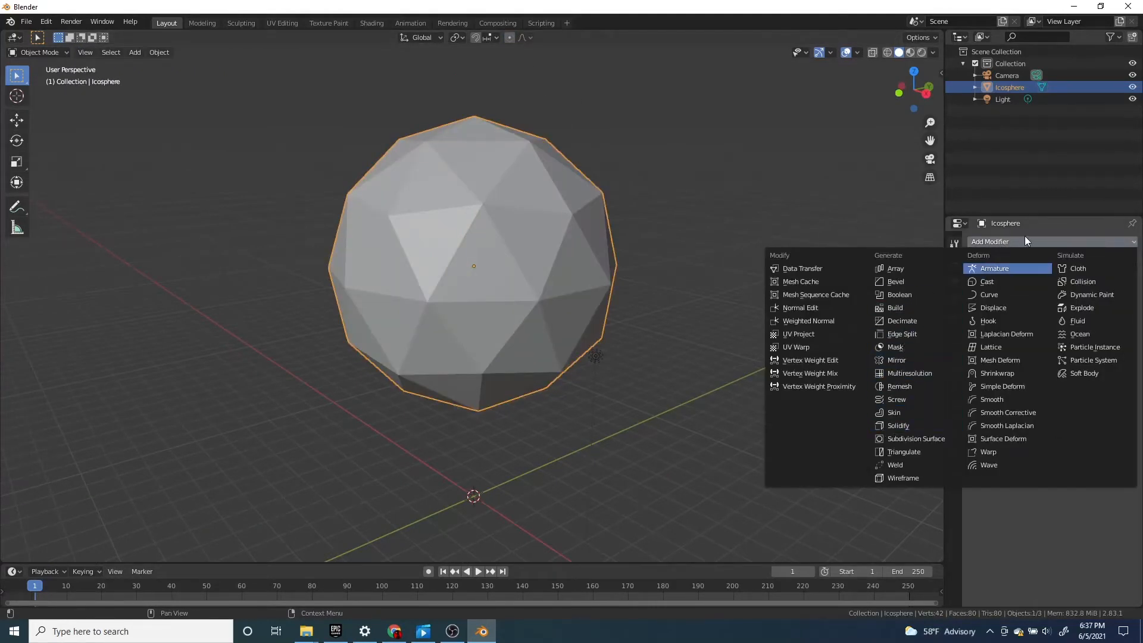
left_click(911, 321)
left_click_drag(1019, 310, 851, 310)
scroll(542, 344, "down", 2)
middle_click_drag(542, 344, 645, 357)
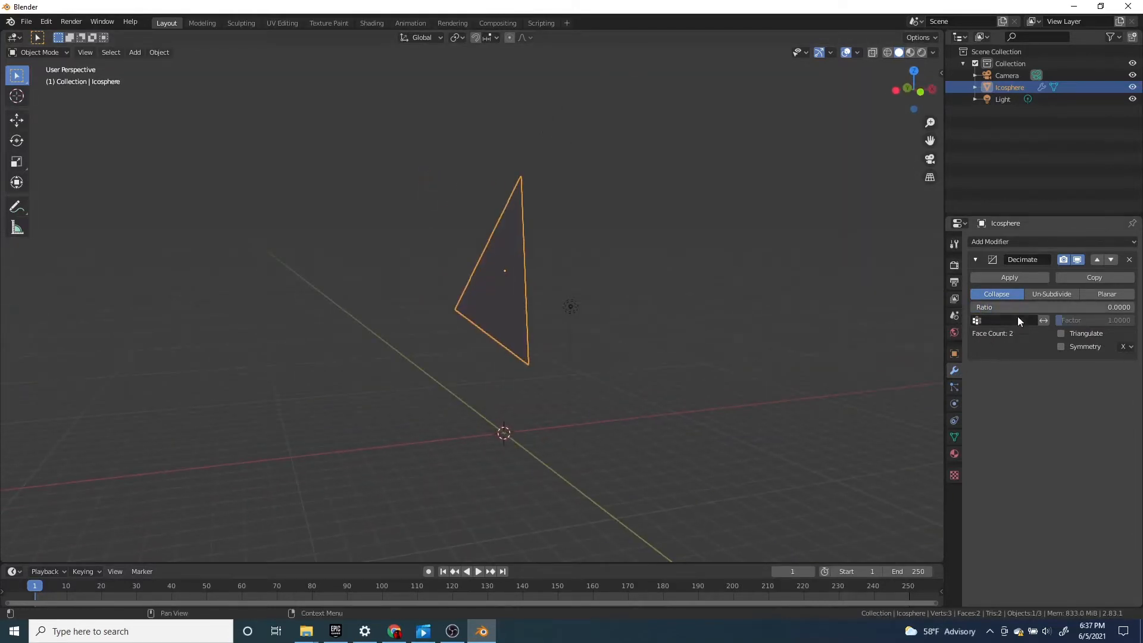
Set the Decimate ratio back to 1.0, try the Planar mode, and return to Collapse
left_click_drag(996, 307, 1135, 307)
middle_click_drag(643, 324, 534, 328)
scroll(534, 327, "up", 2)
left_click_drag(1097, 308, 1134, 307)
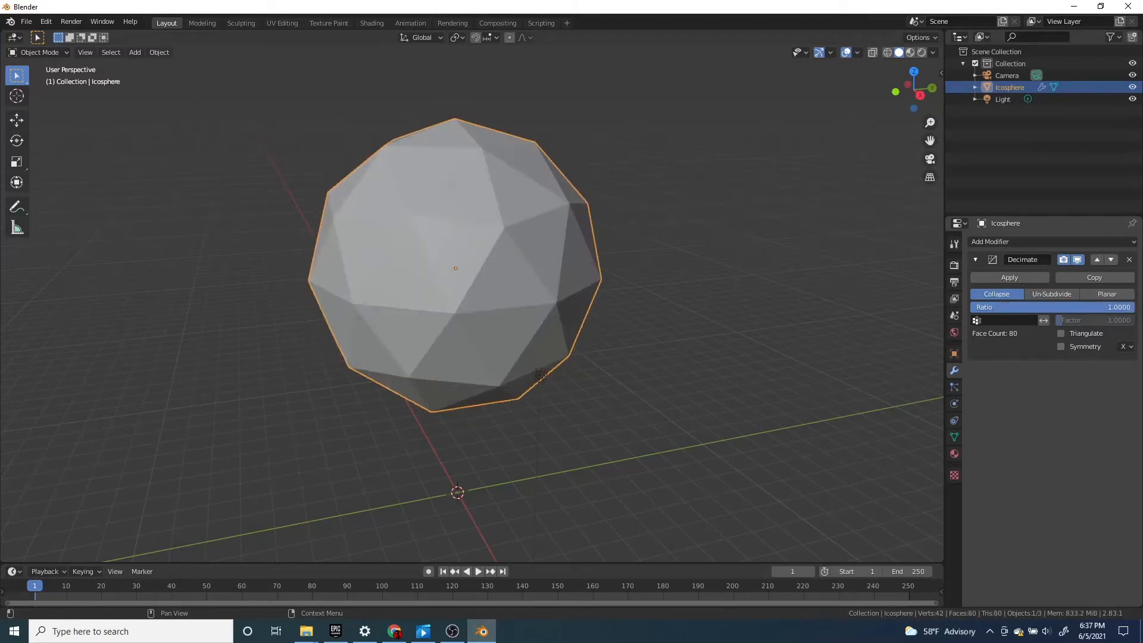
left_click(1105, 294)
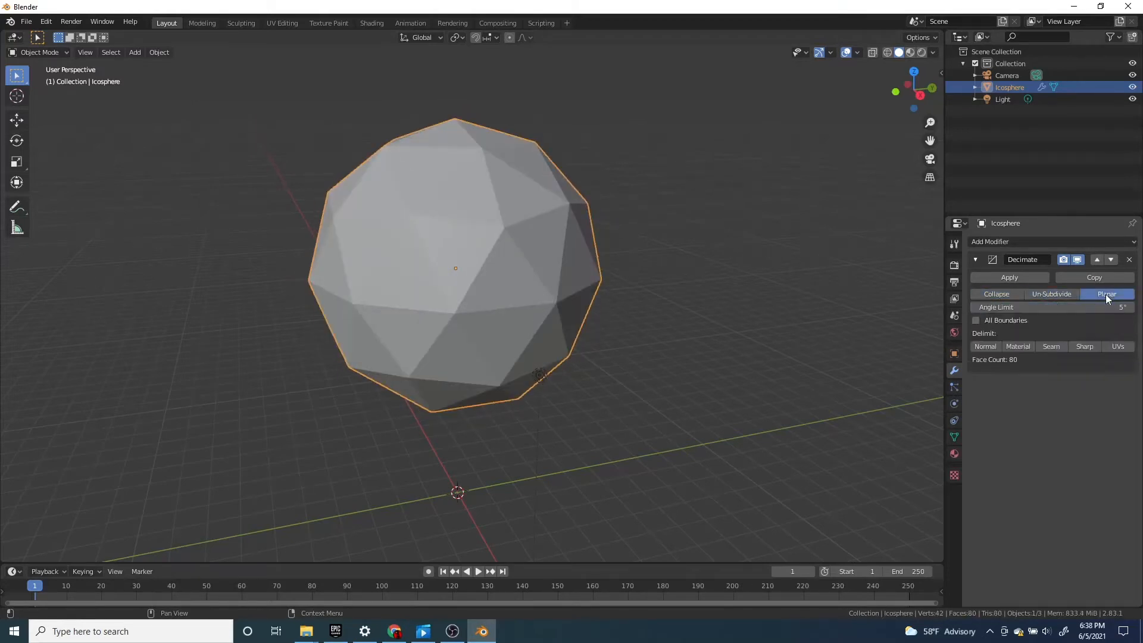
left_click(985, 291)
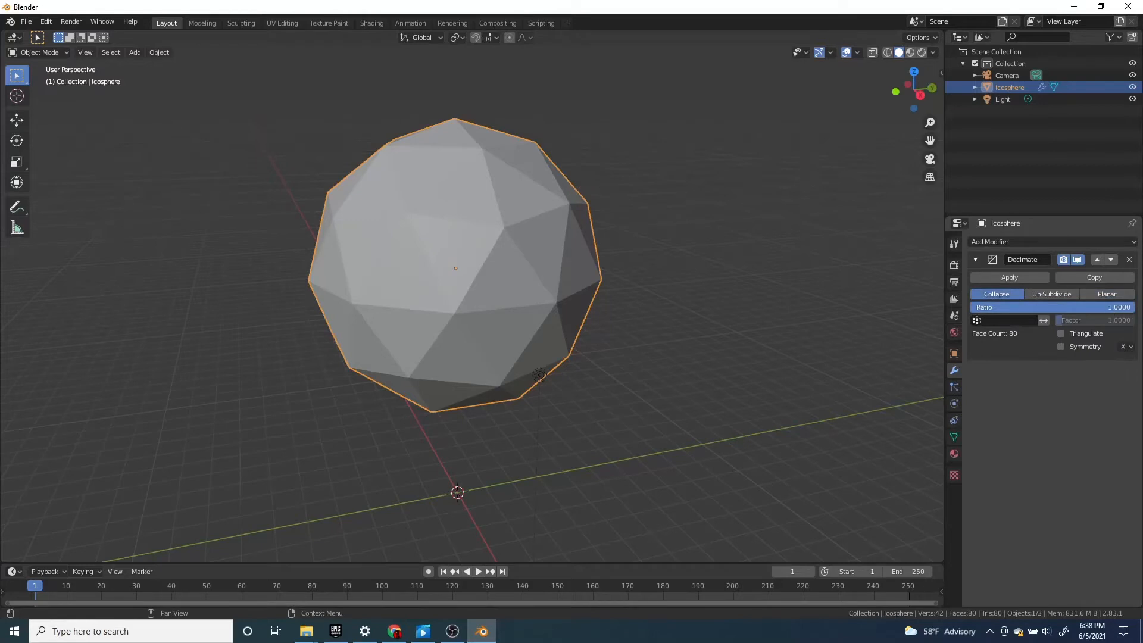
Lower the Decimate ratio of the ico sphere in Collapse mode to about 0.6583
mouse_move(1119, 307)
left_mouse_down()
mouse_move(973, 307)
mouse_move(1098, 308)
left_mouse_up()
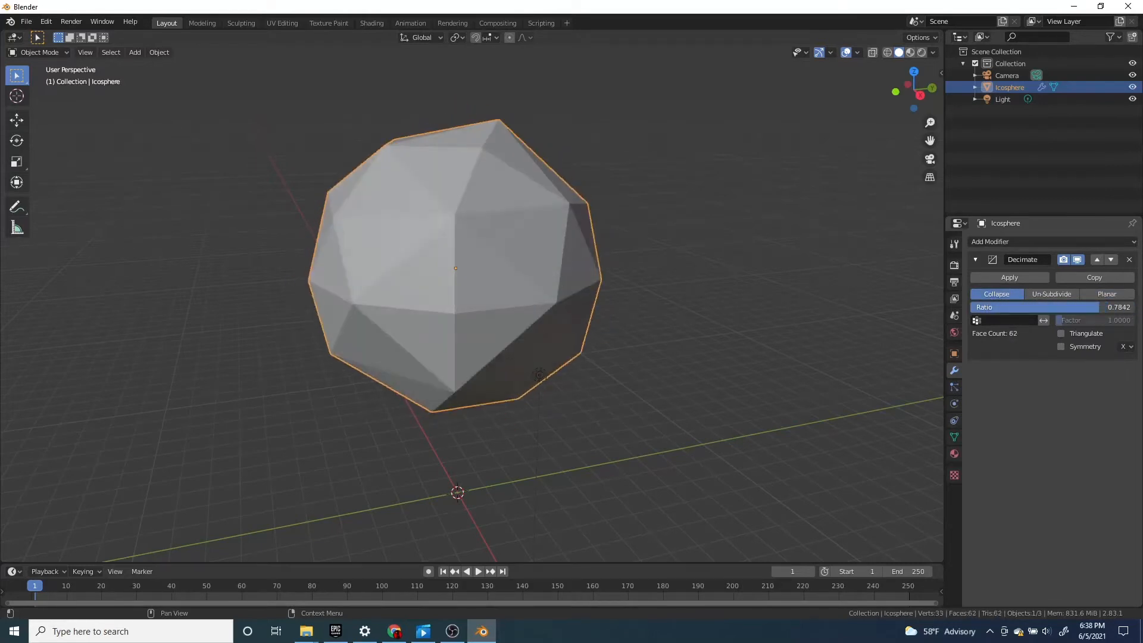
scroll(537, 301, "down", 1)
middle_click_drag(536, 301, 618, 301)
scroll(598, 288, "down", 3)
left_click_drag(1087, 307, 1077, 307)
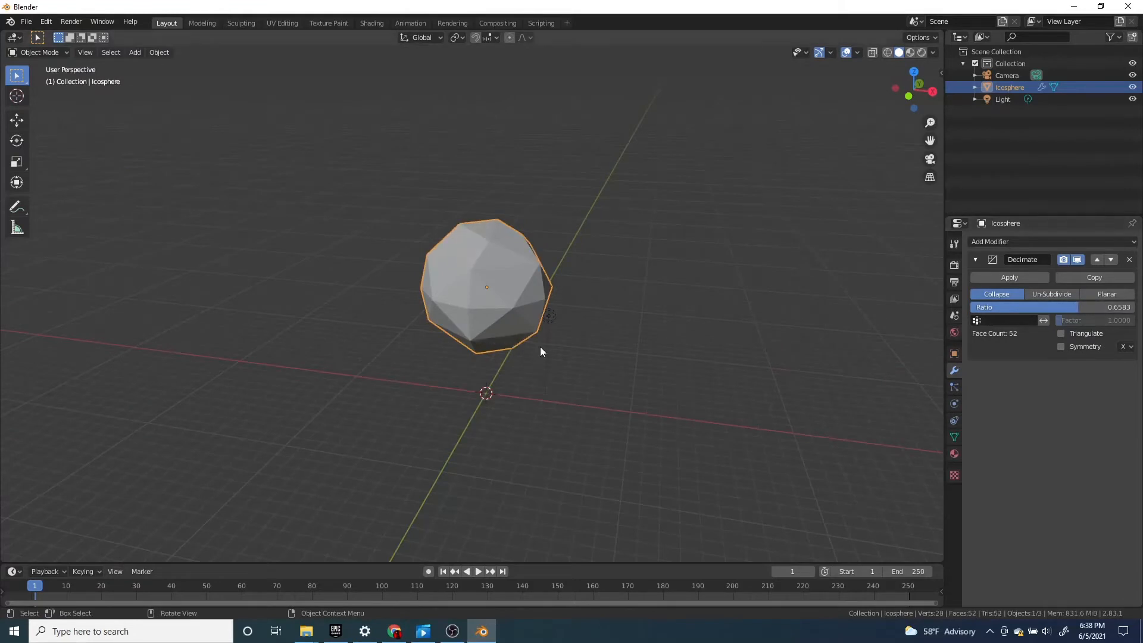
Duplicate the decimated ico sphere and place the copy directly beside the original
scroll(530, 337, "up", 1)
middle_click_drag(507, 327, 522, 328)
key("shift+d")
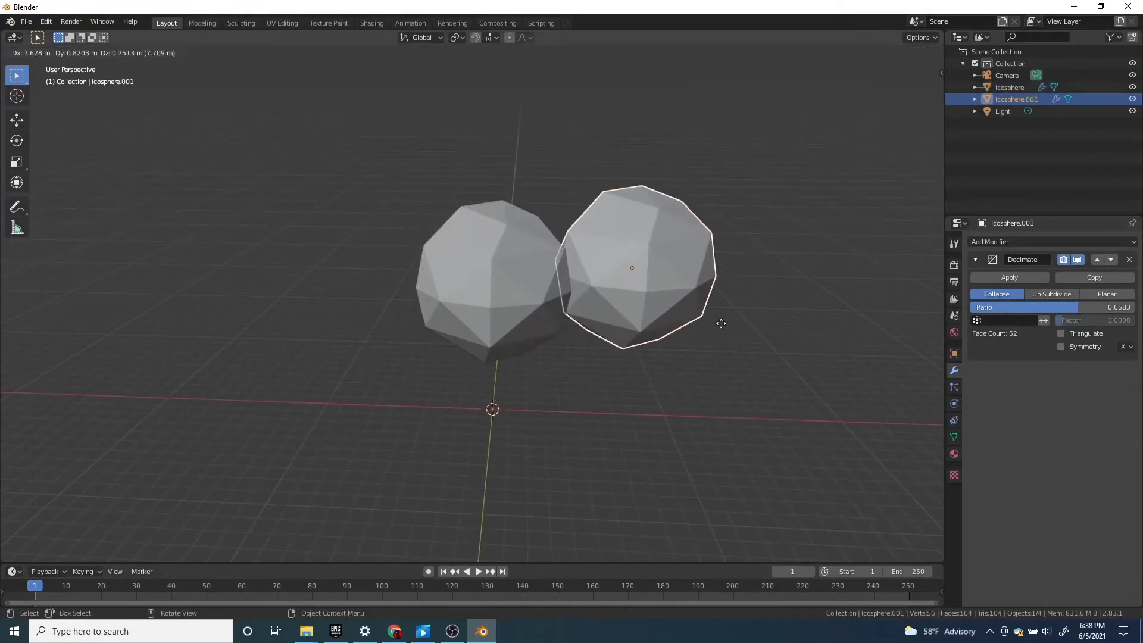
middle_click_drag(767, 339, 620, 391)
Duplicate the sphere again and move this second copy against the other two to form a three-sphere cluster
key("shift+d")
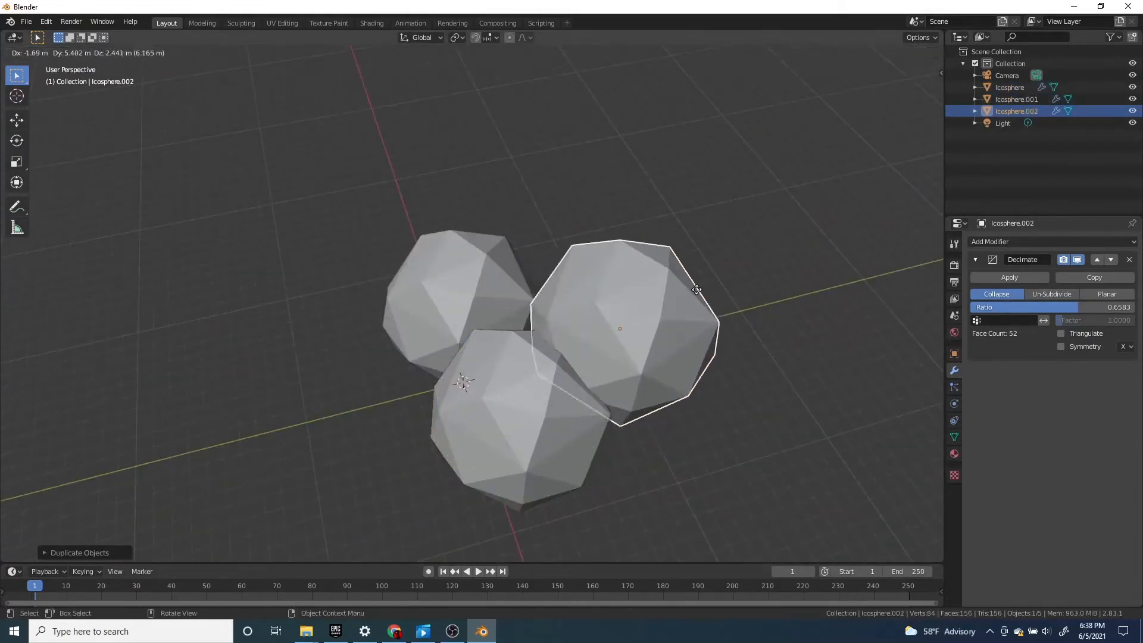
left_click(663, 246)
middle_click_drag(723, 300, 624, 262)
key("g")
left_click(634, 338)
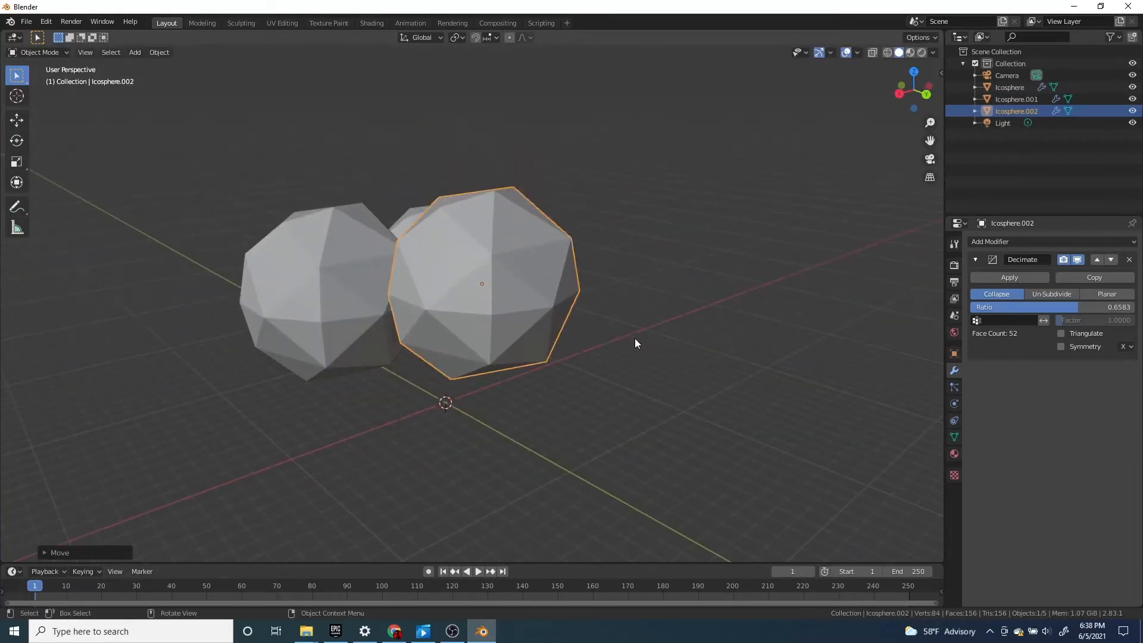
Duplicate the sphere twice more, raising one copy along the global Z axis above the cluster and placing another beside it
middle_click_drag(634, 338, 520, 421)
key("shift+d")
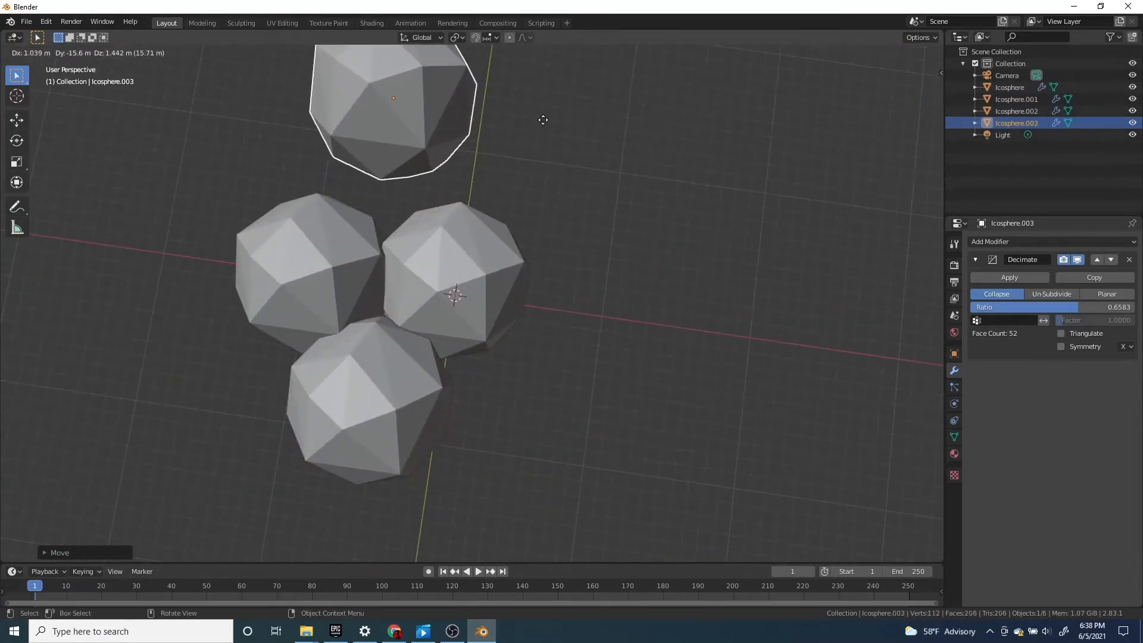
left_click(511, 288)
middle_click_drag(510, 288, 570, 303)
key("g")
key("z")
left_click(611, 219)
key("shift+d")
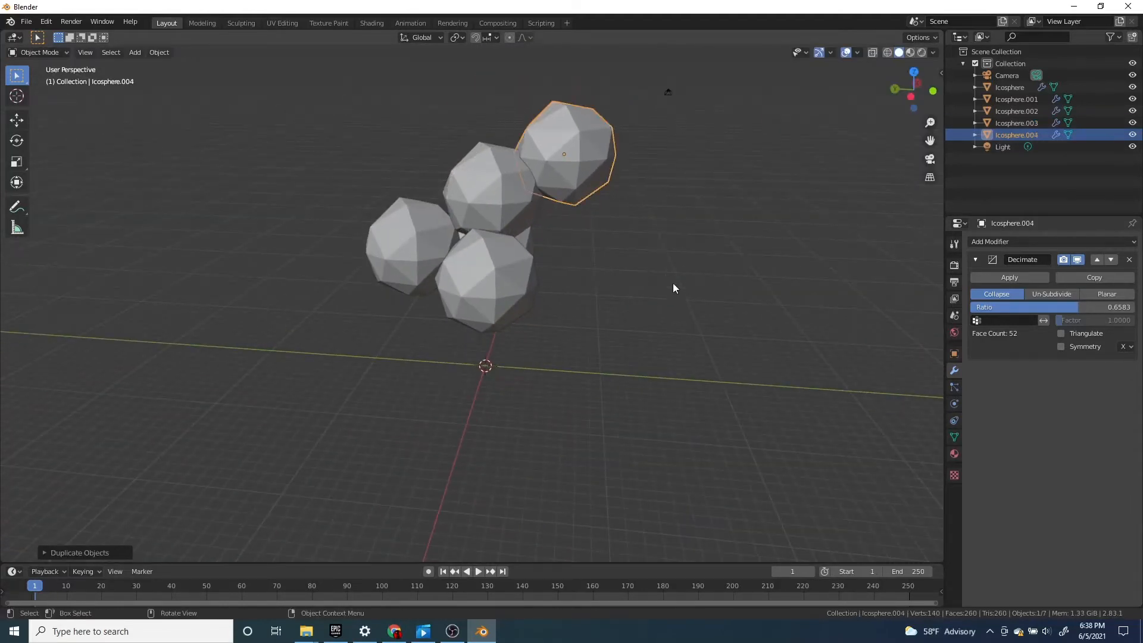
Delete the last duplicated sphere, the one standing out at the upper edge of the cluster
middle_click_drag(673, 288, 623, 294)
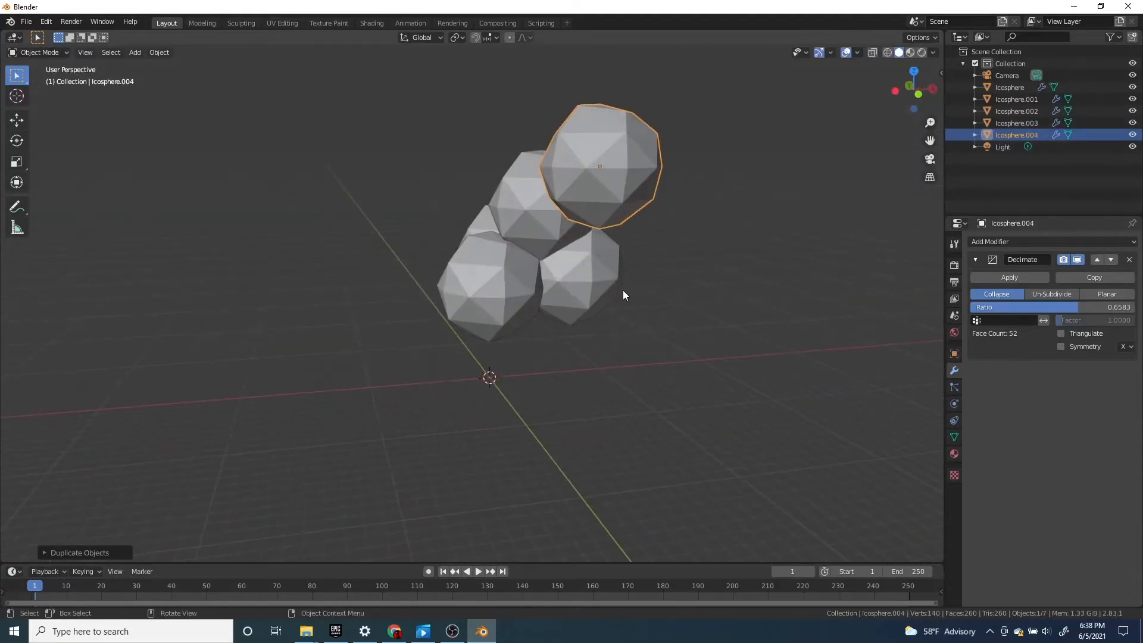
key("x")
left_click(697, 279)
middle_click_drag(697, 278, 548, 301)
Select all four remaining ico spheres and move the cluster as one group
middle_click_drag(461, 245, 570, 305)
left_click(491, 271)
left_click(392, 255, "shift")
middle_click_drag(392, 256, 646, 274)
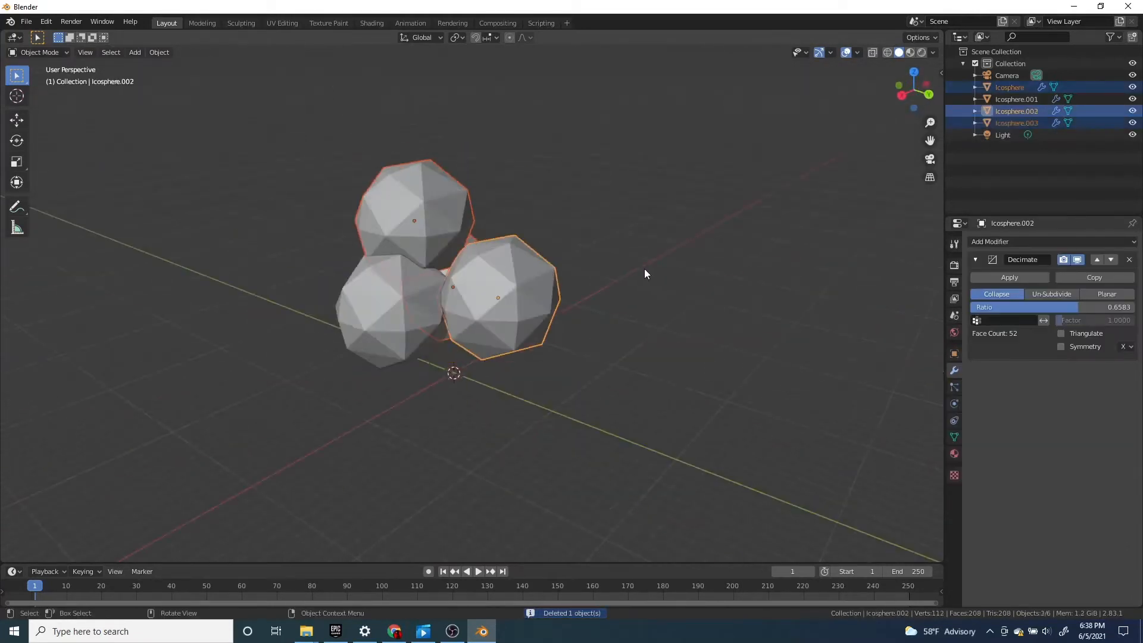
middle_click_drag(423, 306, 535, 304)
left_click(537, 306)
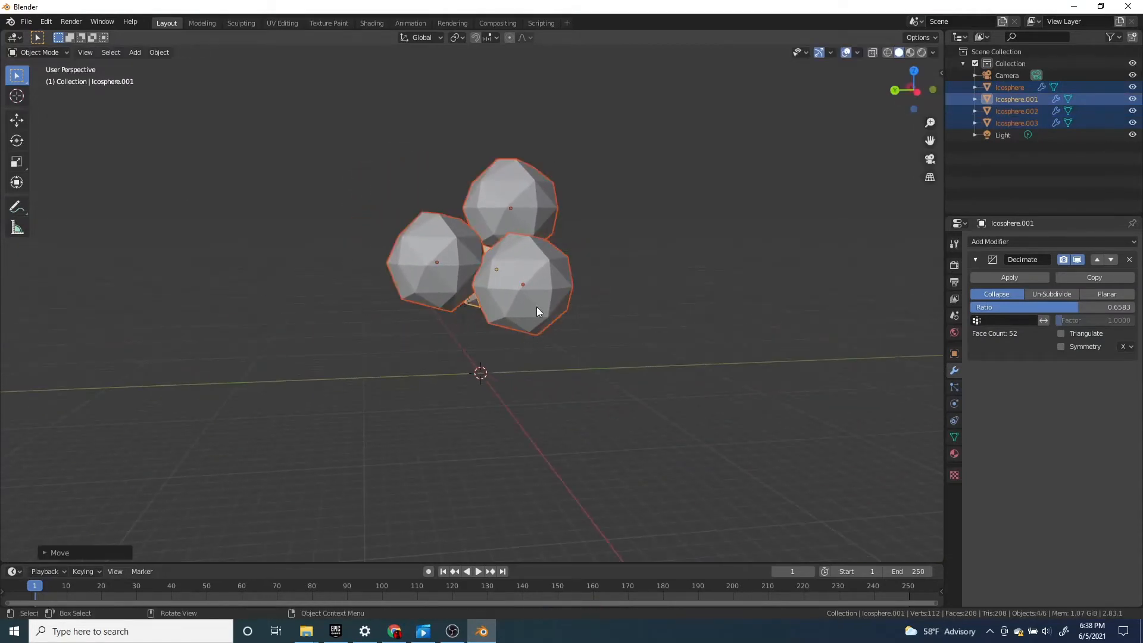
Set the Decimate ratio of the original ico sphere in the cluster's lower layer to 0.5180
scroll(813, 326, "up", 1)
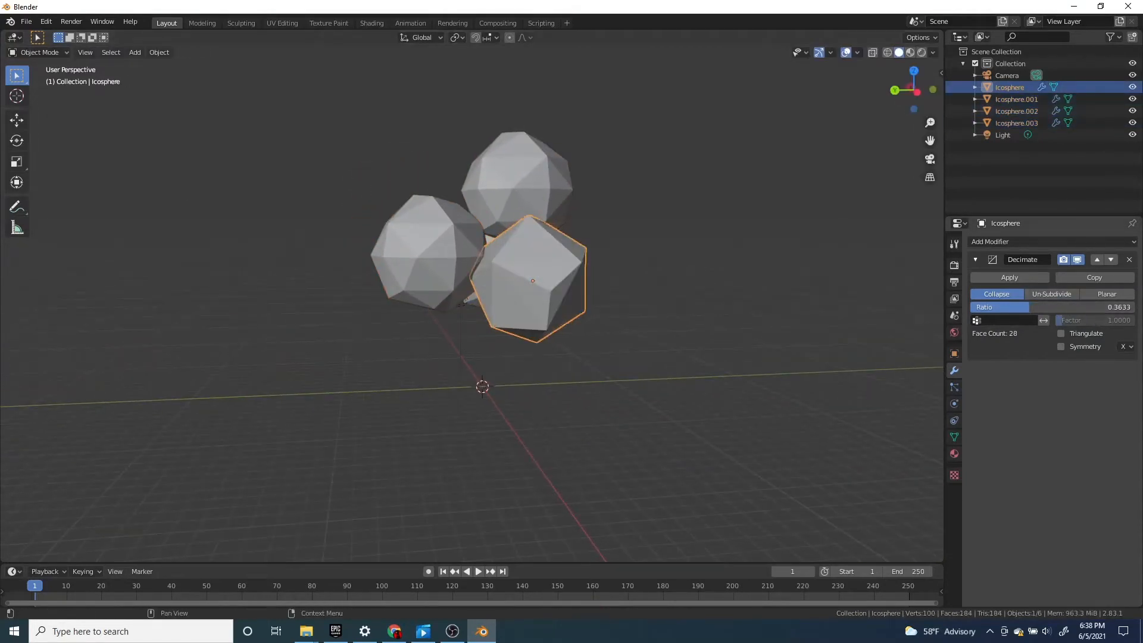
left_click_drag(1029, 307, 1021, 308)
left_click(396, 278)
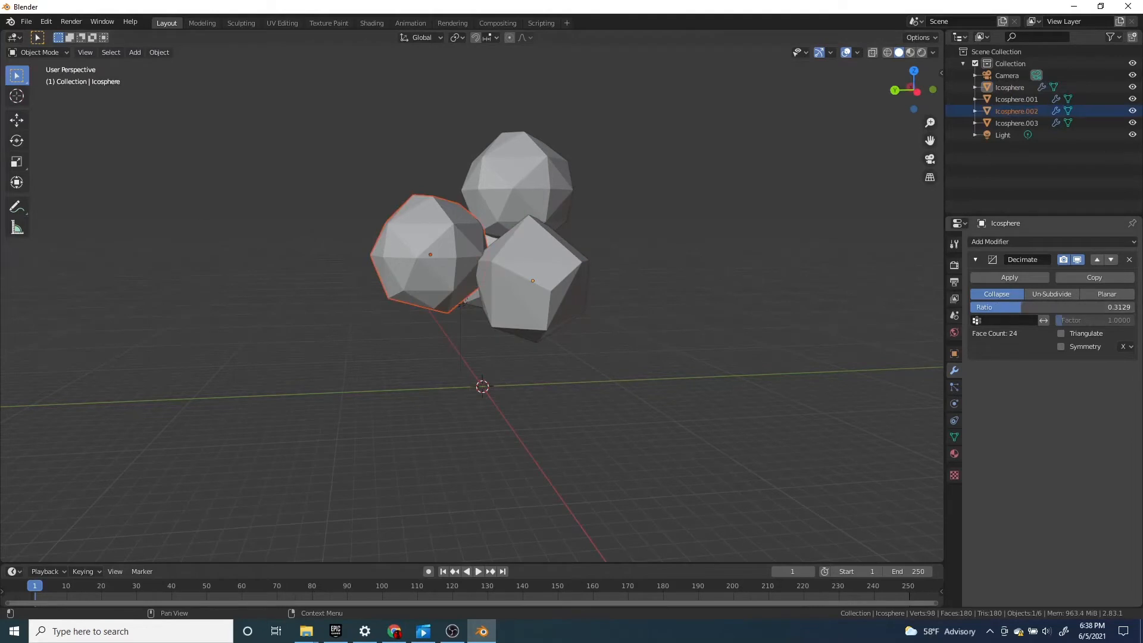
middle_click_drag(833, 322, 944, 329)
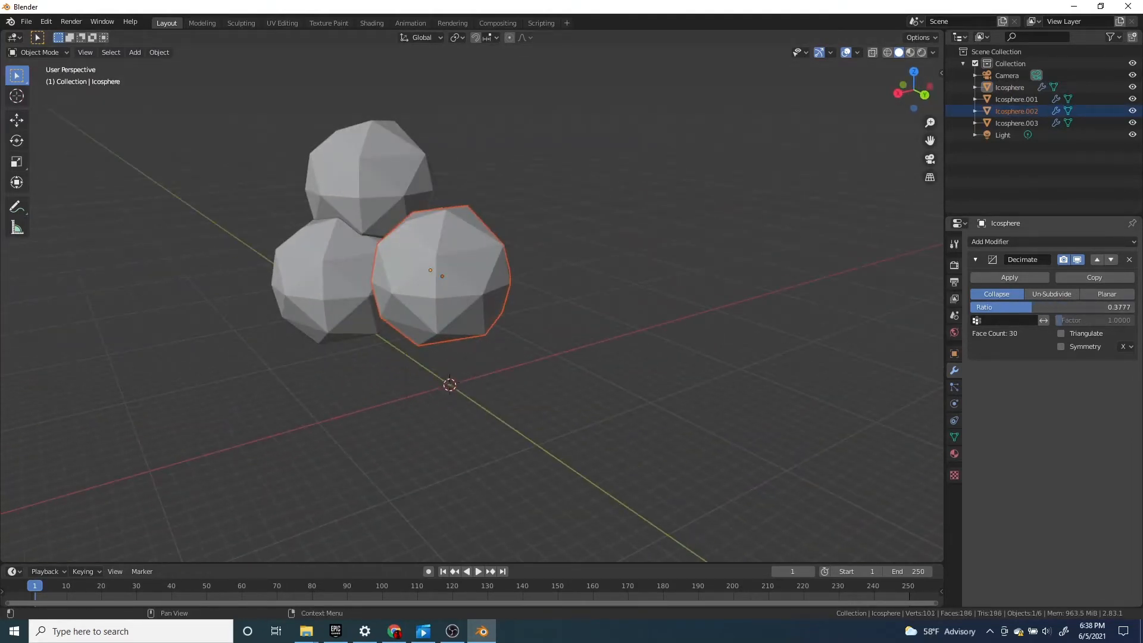
left_click_drag(1033, 308, 1036, 307)
middle_click_drag(606, 298, 410, 291)
left_click(545, 256)
left_click_drag(1039, 307, 1054, 307)
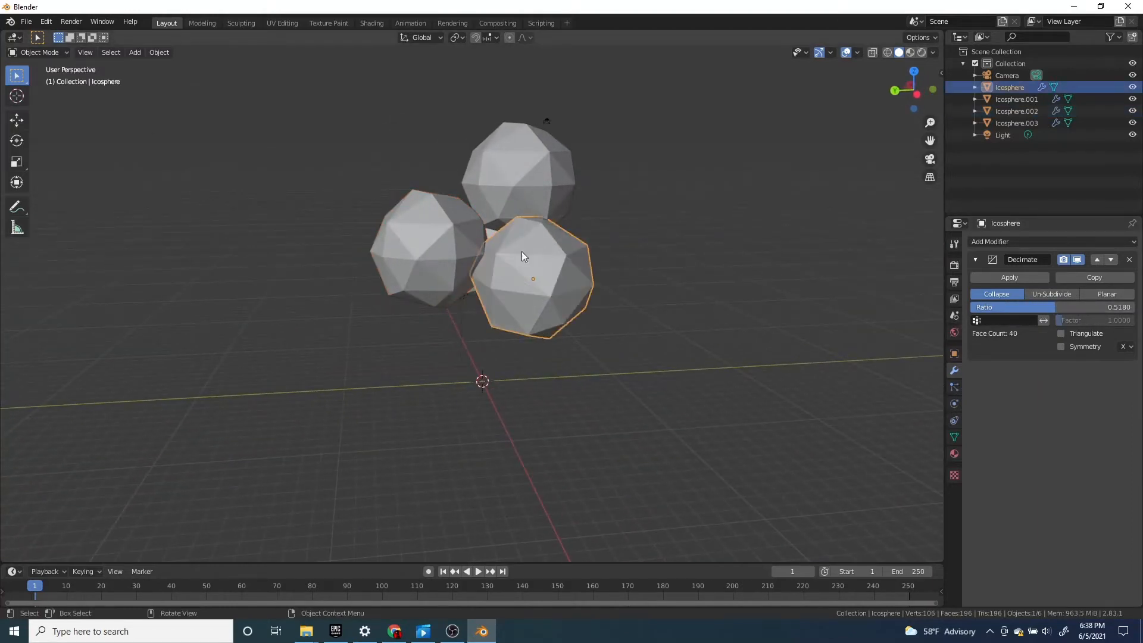
Lower the Decimate ratios of the other two lower spheres, setting Icosphere.002 to 0.4281
middle_click_drag(582, 269, 393, 272)
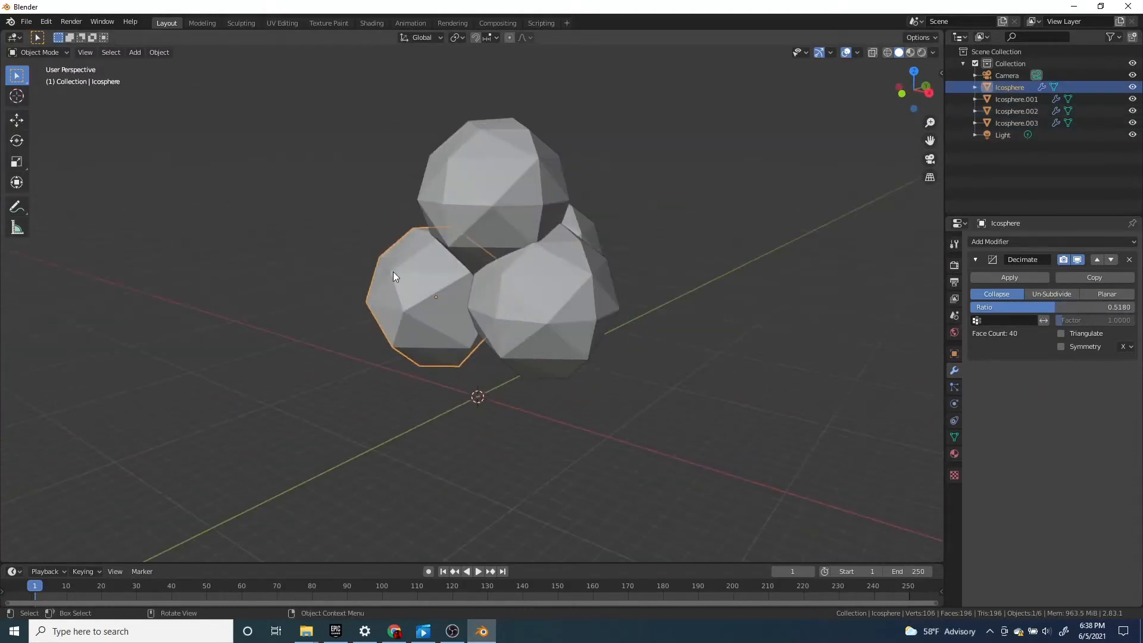
left_click_drag(1081, 307, 833, 315)
middle_click_drag(834, 315, 459, 342)
scroll(460, 339, "down", 2)
left_click(483, 301)
middle_click_drag(485, 301, 688, 343)
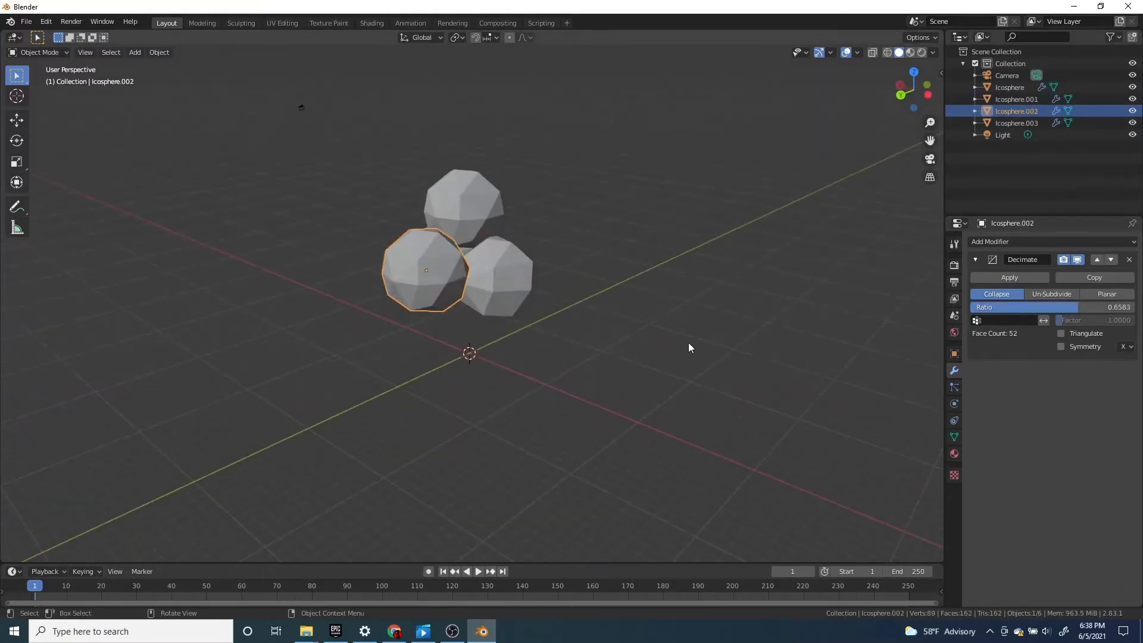
Set the Decimate ratio of the topmost sphere to 0.6259
left_click(496, 203)
middle_click_drag(667, 305, 494, 327)
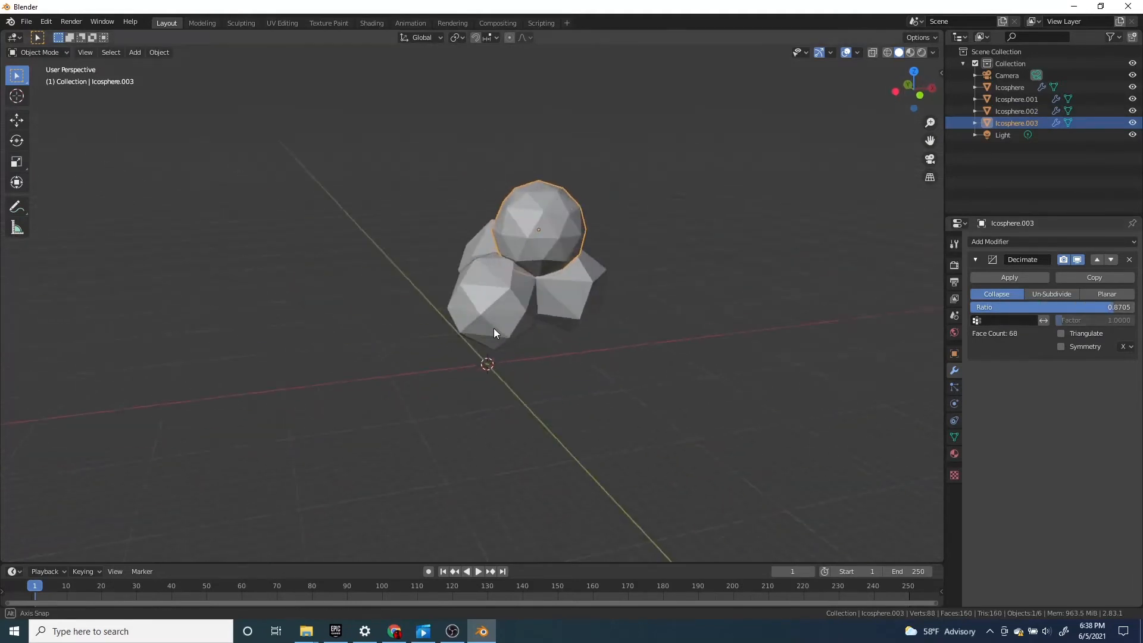
scroll(495, 331, "down", 3)
left_click(550, 378)
middle_click_drag(549, 378, 454, 362)
scroll(482, 292, "up", 4)
left_click(493, 222)
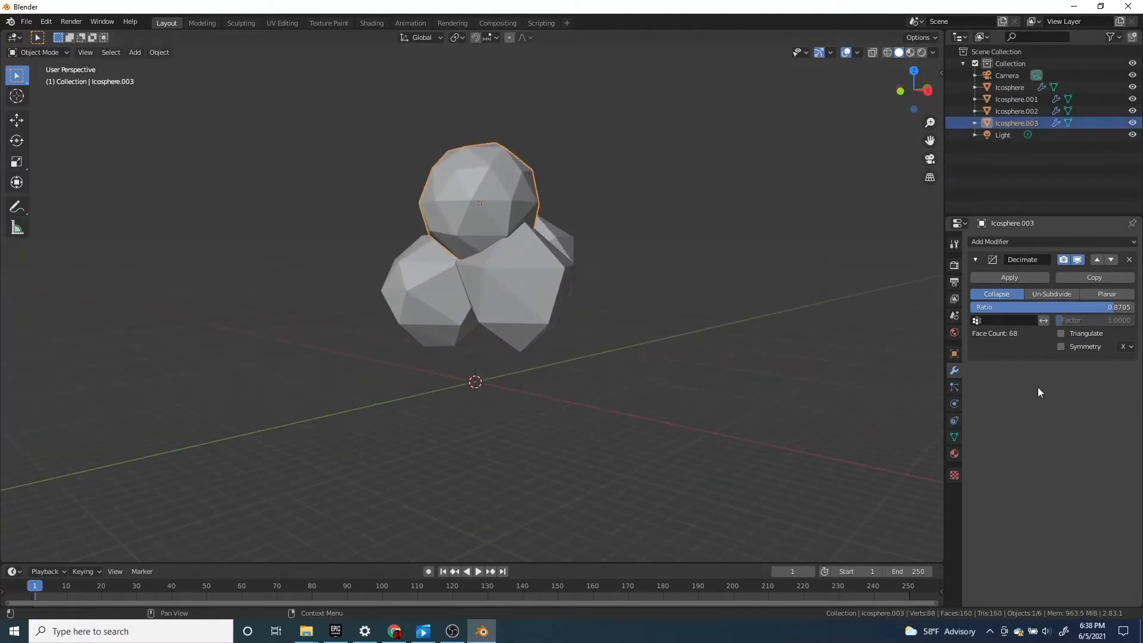
left_click_drag(1098, 310, 1072, 309)
Add a cube mesh and stretch it along the global Z axis into a tall trunk
middle_click_drag(369, 411, 642, 355)
key("shift+a")
mouse_move(642, 356)
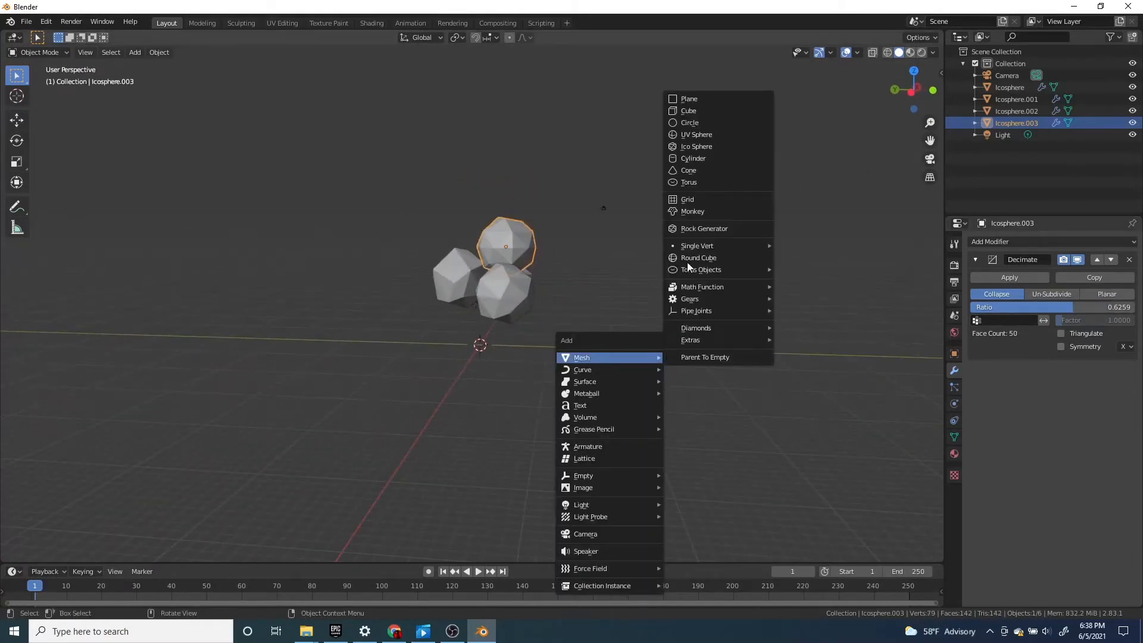
left_click(689, 112)
scroll(540, 355, "up", 3)
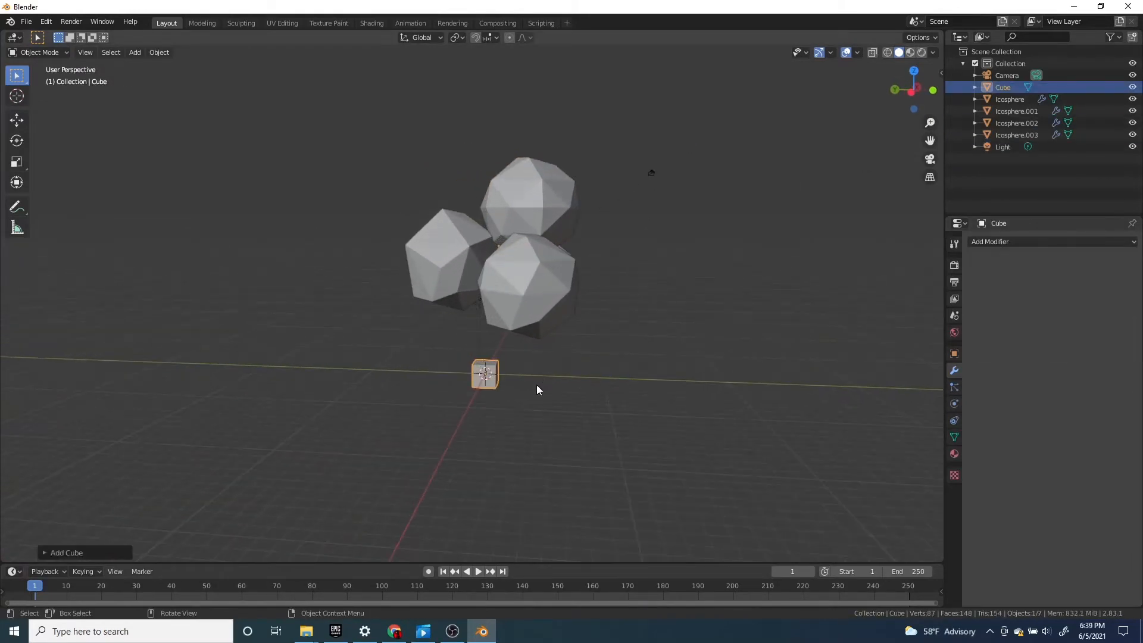
key("s")
key("z")
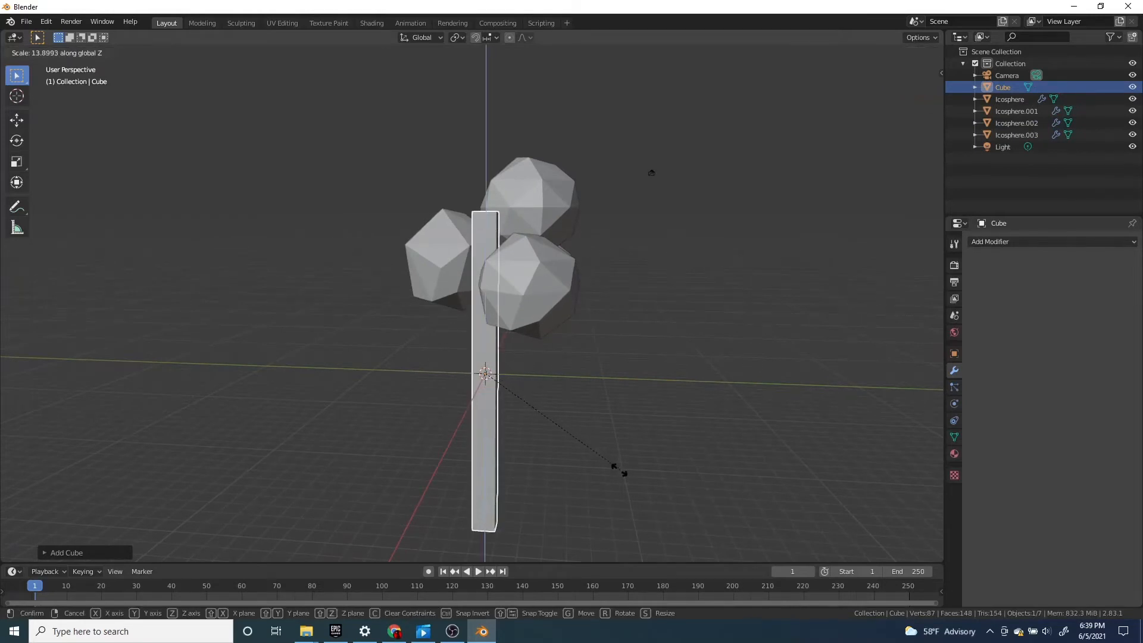
left_click(588, 452)
mouse_move(444, 347)
middle_mouse_down()
mouse_move(488, 358)
mouse_move(501, 376)
mouse_move(451, 330)
middle_mouse_up()
Move the trunk beneath the centre of the sphere cluster in the top orthographic view
middle_click_drag(341, 319, 531, 396)
key("KP_7")
scroll(543, 397, "up", 2)
key("g")
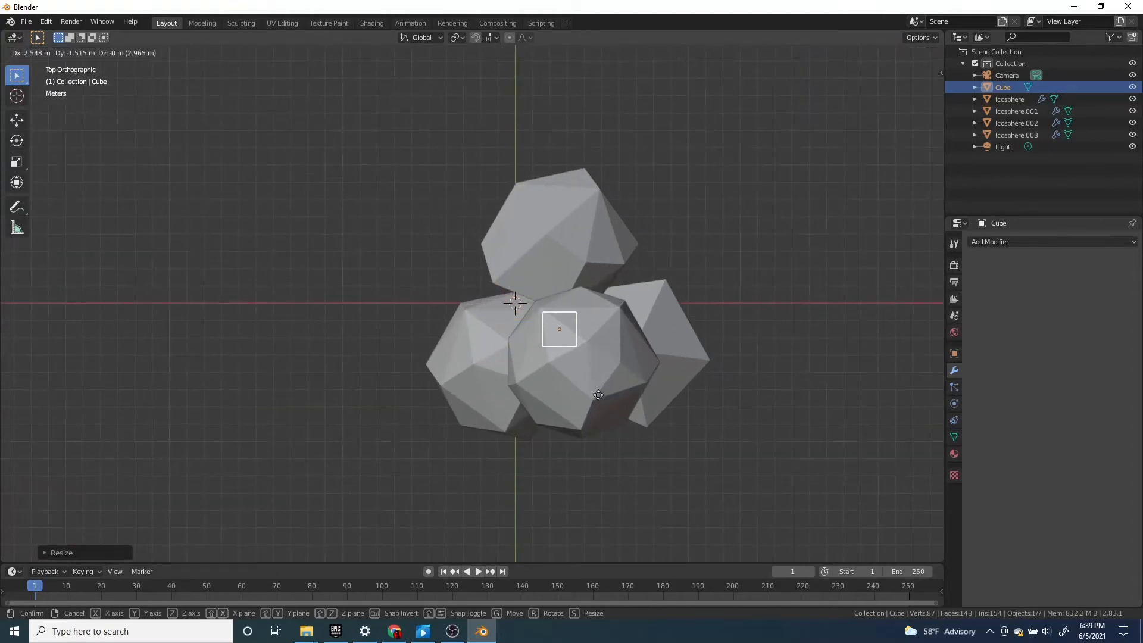
left_click(601, 423)
Shorten the trunk by raising its bottom vertices about 10.7 m along global Z, and turn off proportional editing
middle_click_drag(601, 423, 584, 389)
key("Tab")
key("g")
key("z")
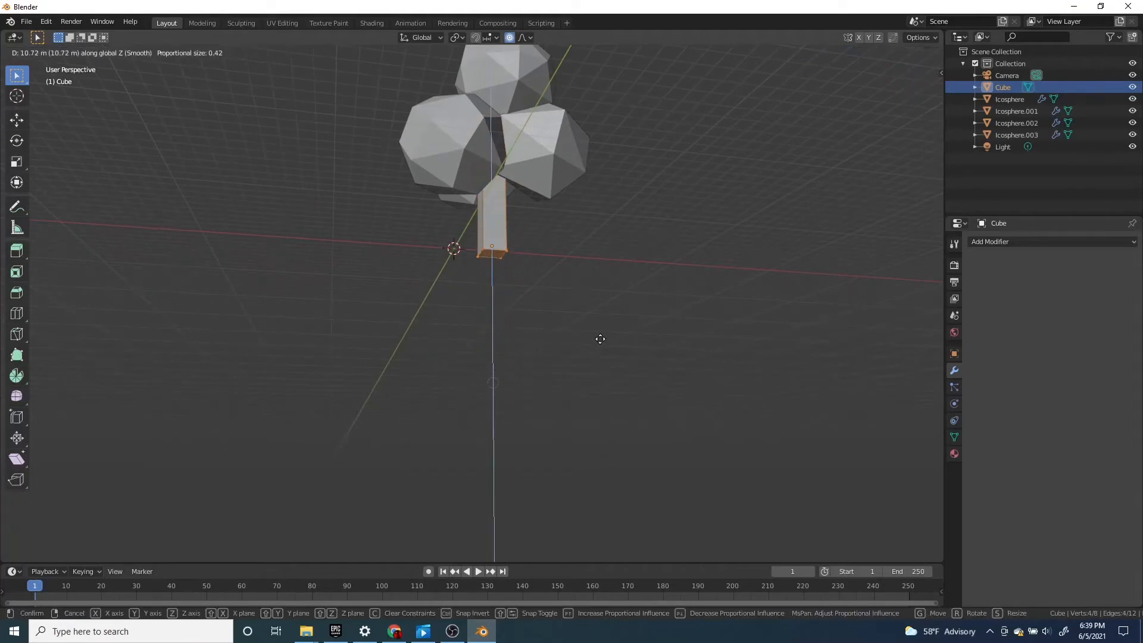
left_click(599, 336)
middle_click_drag(600, 336, 590, 285)
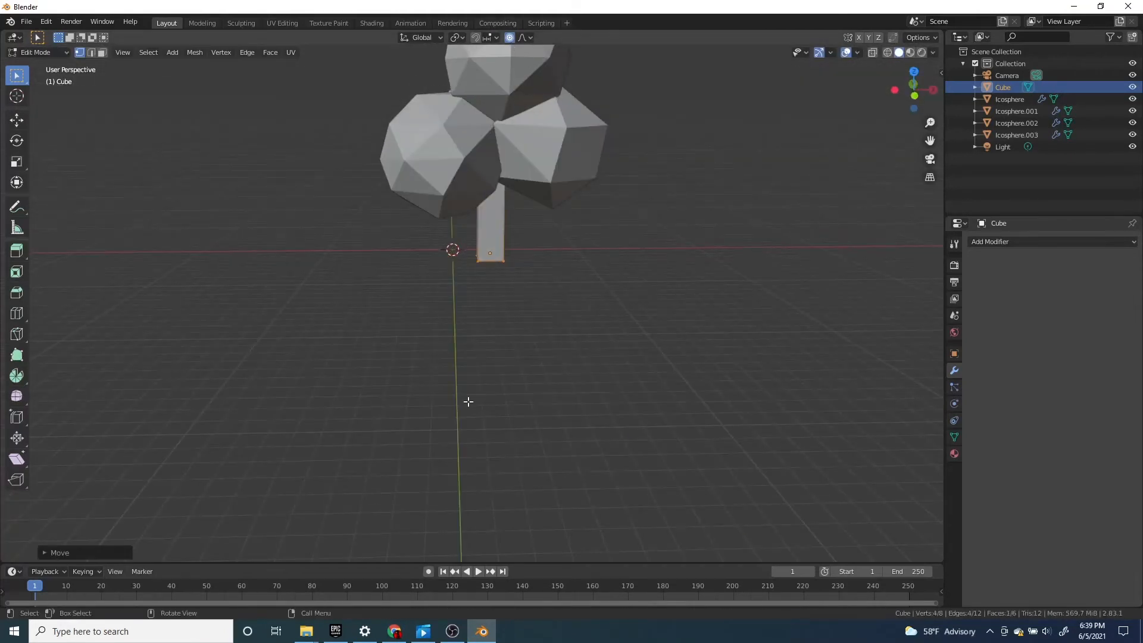
key("o")
middle_click_drag(467, 400, 484, 326)
key("Tab")
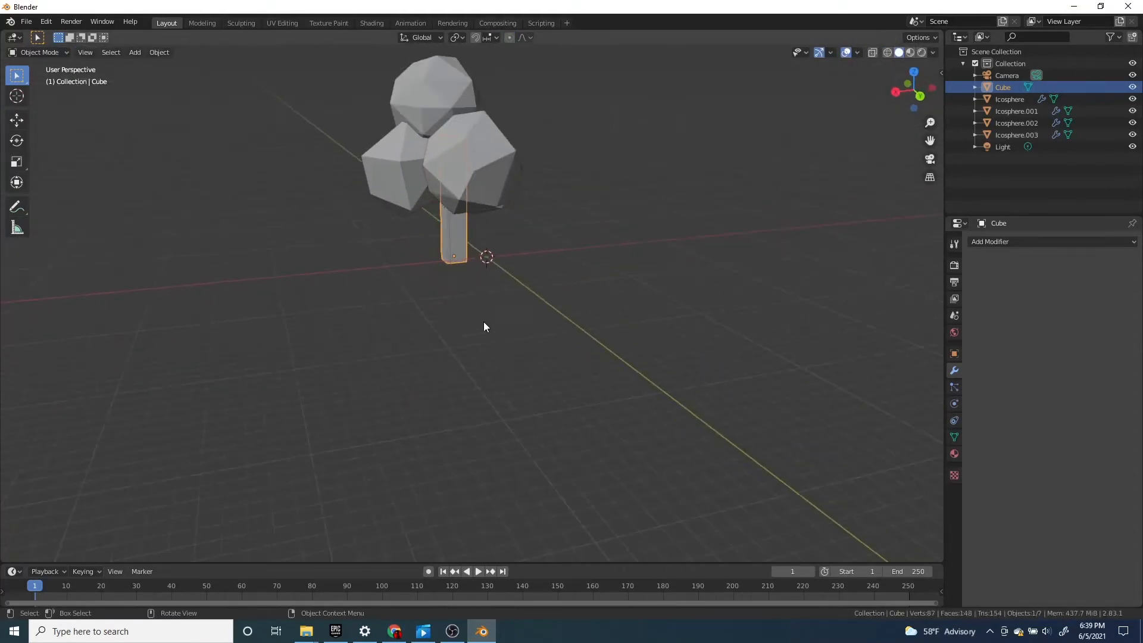
Stretch the trunk along the global Z axis and lower it along Z beneath the spheres
key("s")
key("z")
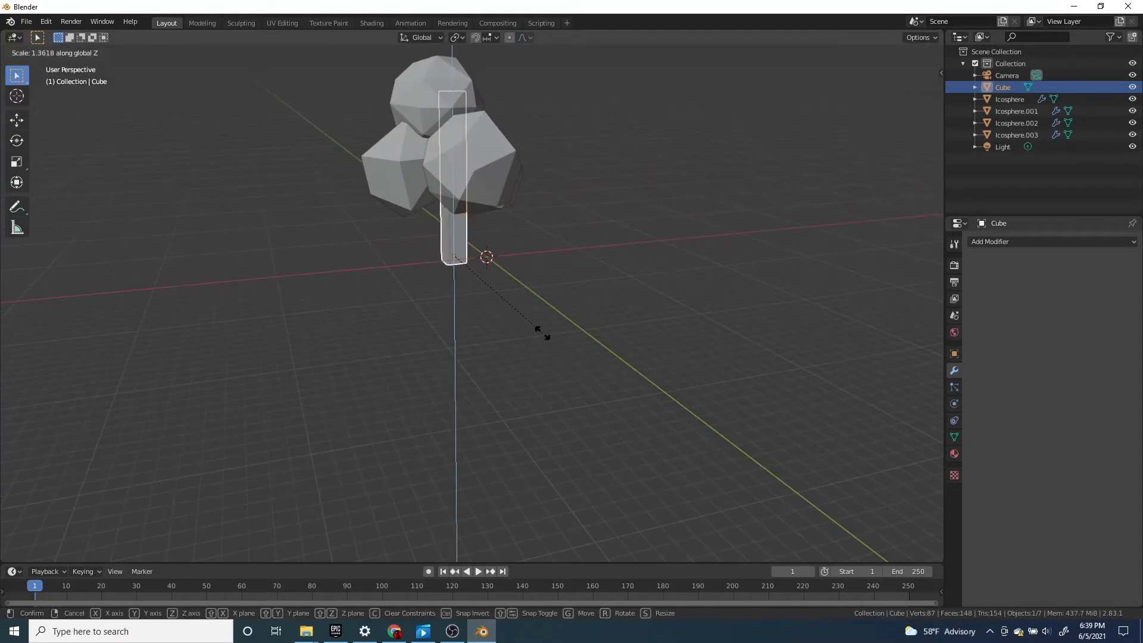
left_click(549, 335)
key("g")
key("z")
left_click(527, 299)
middle_click_drag(527, 298, 445, 266)
Extrude the trunk's bottom face downward and scale the new face up into a wide flared base
left_click(491, 184)
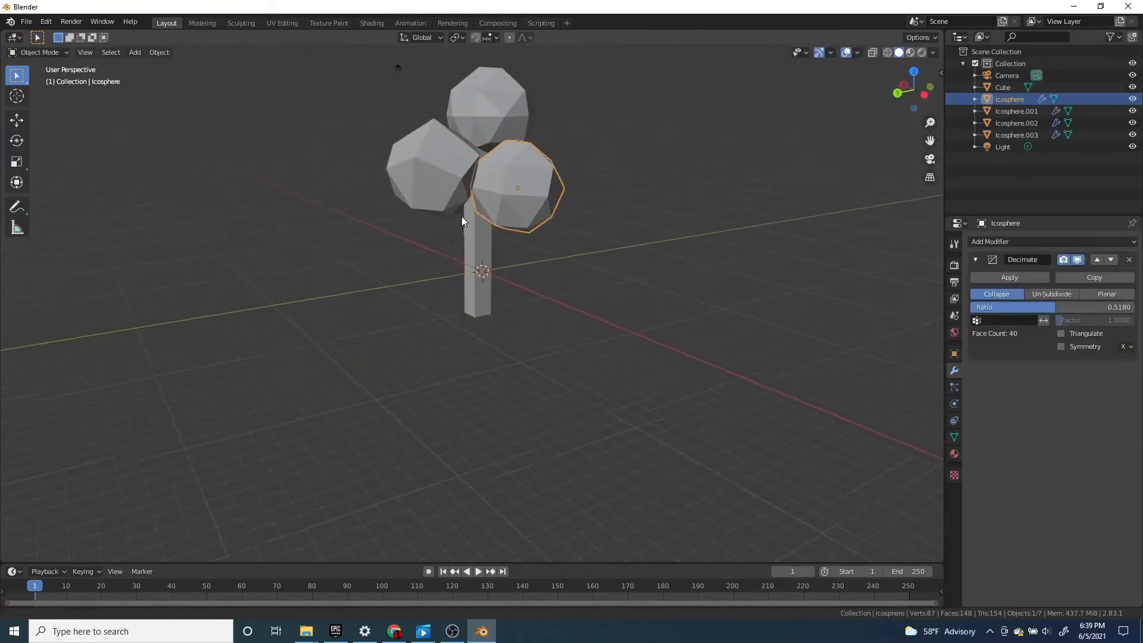
middle_click_drag(462, 216, 493, 350)
left_click(482, 386)
key("Tab")
middle_click_drag(492, 399, 512, 347)
scroll(498, 387, "up", 4)
key("e")
left_click(518, 388)
key("s")
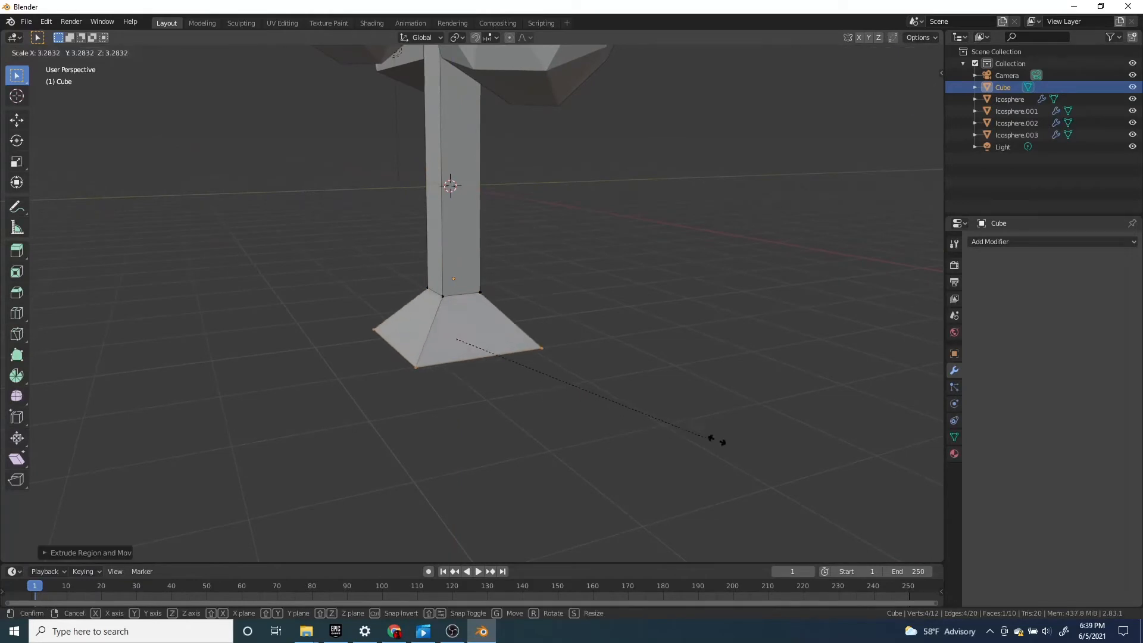
left_click(785, 467)
scroll(476, 284, "down", 4)
middle_click_drag(476, 283, 487, 333)
key("Tab")
left_click(569, 306)
left_click(480, 231)
left_click(465, 281)
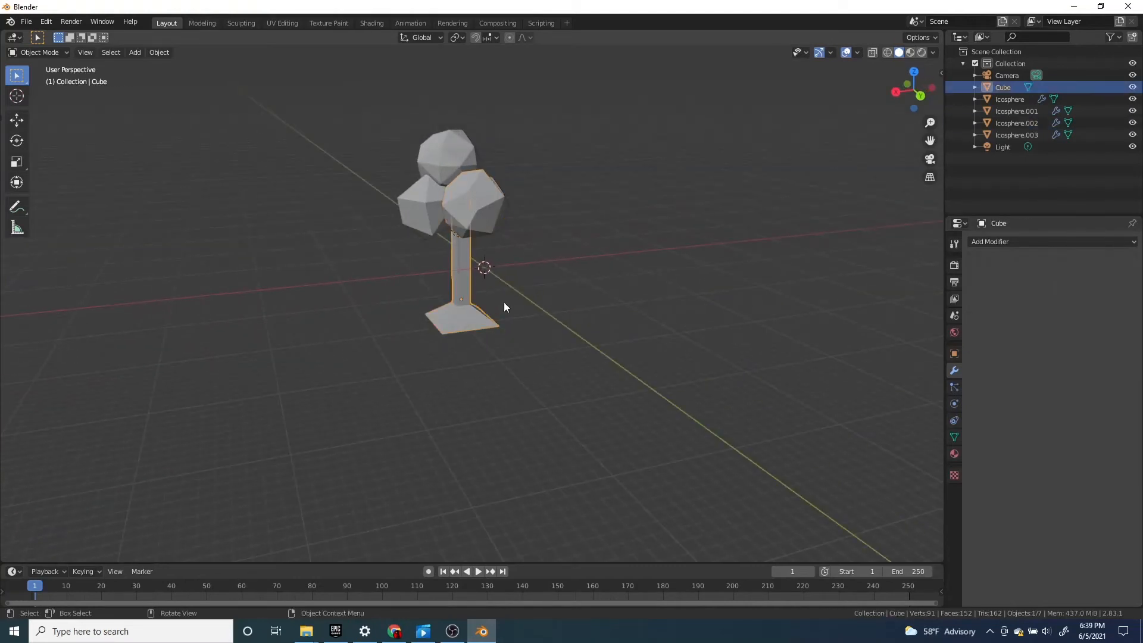
scroll(426, 338, "up", 5)
scroll(430, 337, "down", 5)
Try to join the four canopy spheres with the trunk into a single object, and undo the join
left_click(420, 166)
middle_click_drag(494, 240, 524, 198)
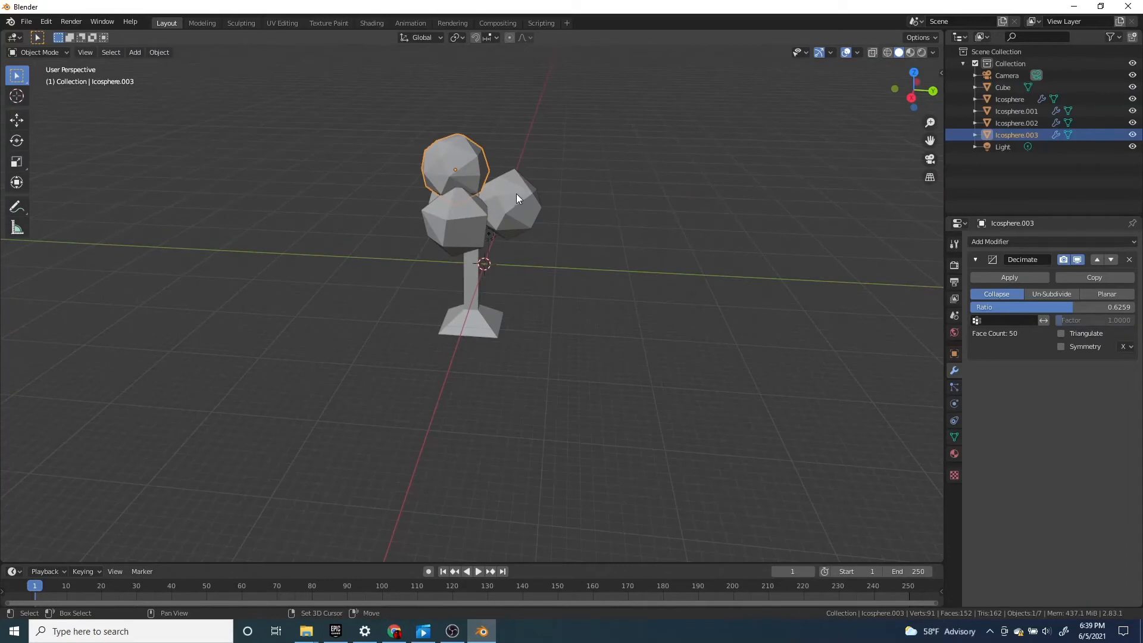
left_click(516, 194, "shift")
left_click(470, 229, "shift")
middle_click_drag(470, 230, 455, 200)
left_click(455, 200, "shift")
left_click(488, 262, "shift")
mouse_move(488, 262)
middle_mouse_down()
mouse_move(564, 323)
mouse_move(373, 318)
mouse_move(477, 269)
middle_mouse_up()
key("ctrl+j")
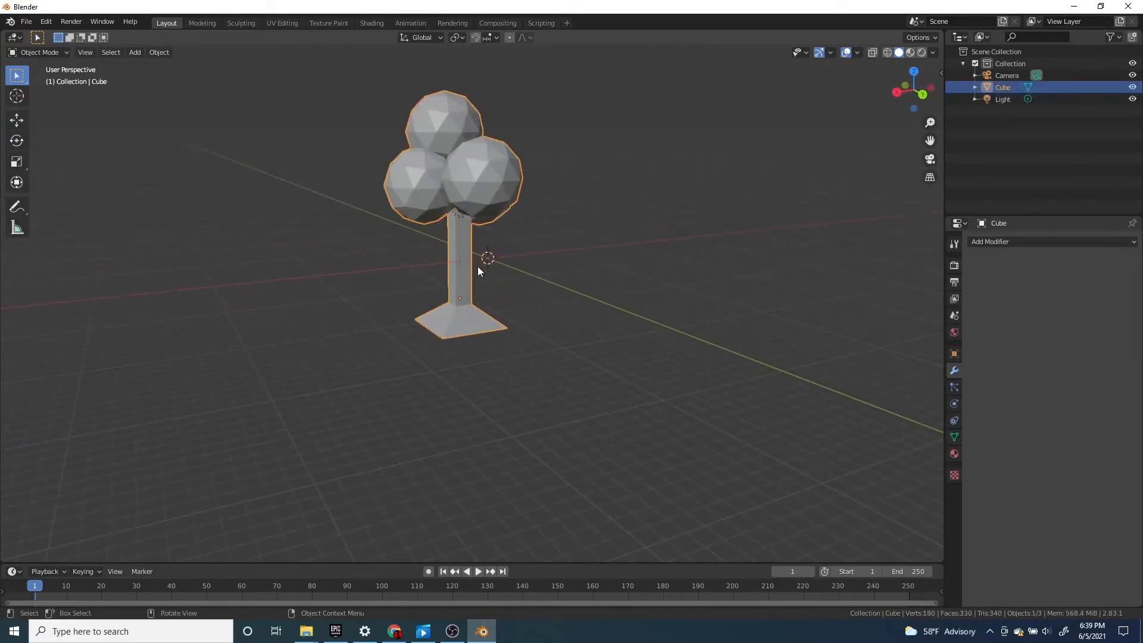
scroll(429, 122, "up", 1)
scroll(431, 127, "down", 2)
key("ctrl+z")
Apply the Decimate modifier on the front canopy sphere and on the topmost one
scroll(505, 194, "up", 2)
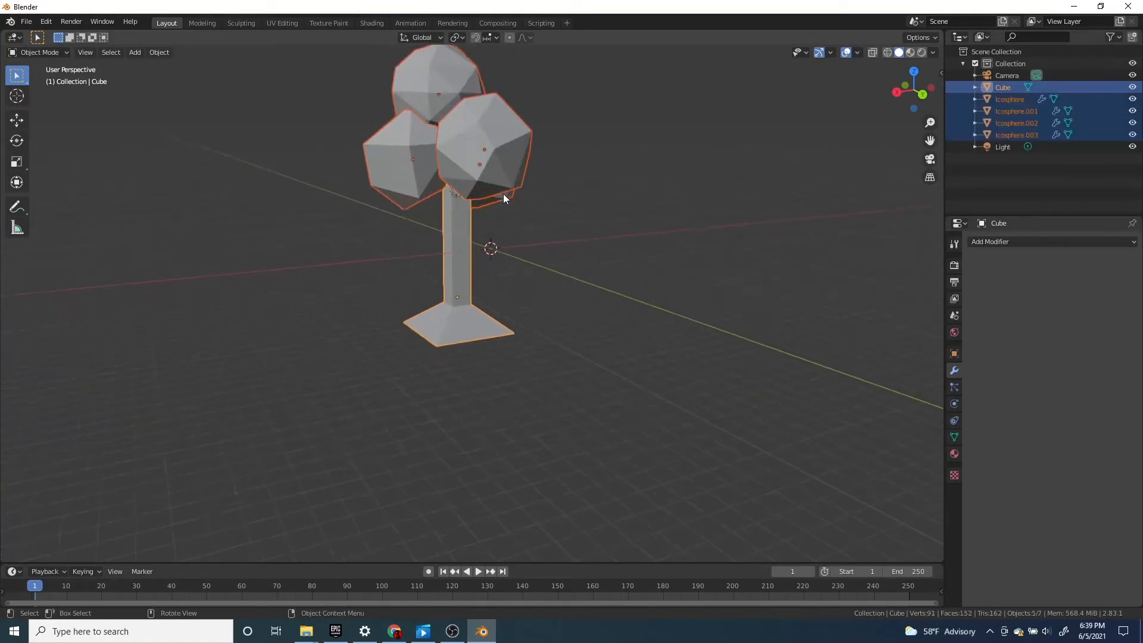
scroll(503, 194, "up", 1)
middle_click_drag(503, 194, 510, 257, "shift")
left_click(511, 230)
left_click(1012, 278)
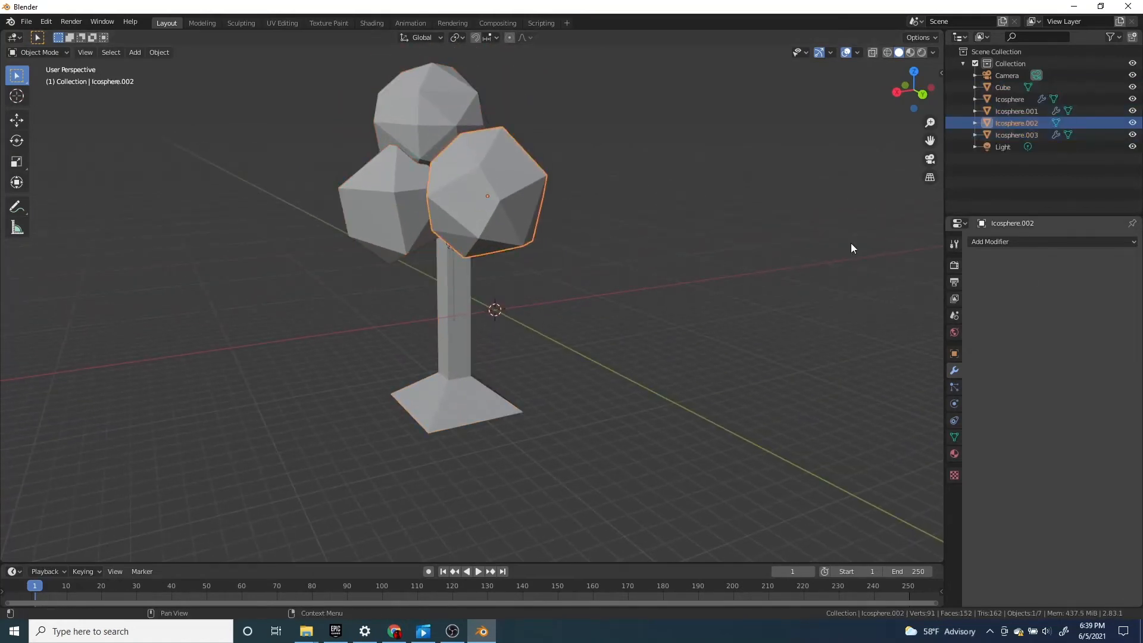
left_click(475, 161)
left_click(1009, 276)
Apply the Decimate modifier on the two remaining canopy spheres
key("alt+a")
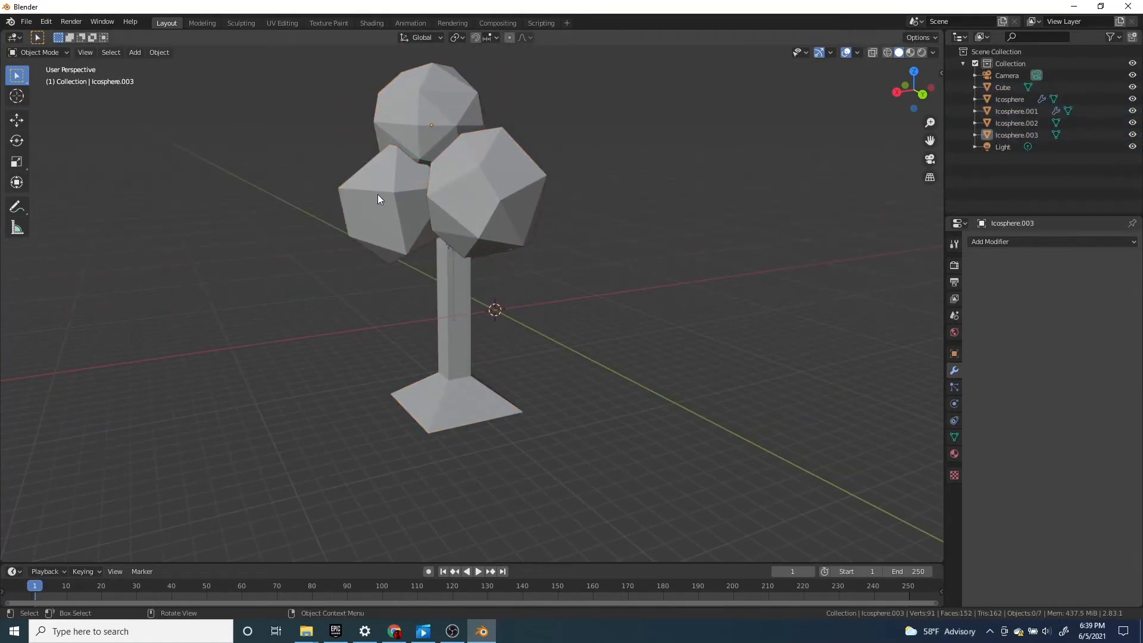
left_click(378, 195)
left_click(1015, 278)
middle_click_drag(591, 238, 349, 216)
left_click(467, 227)
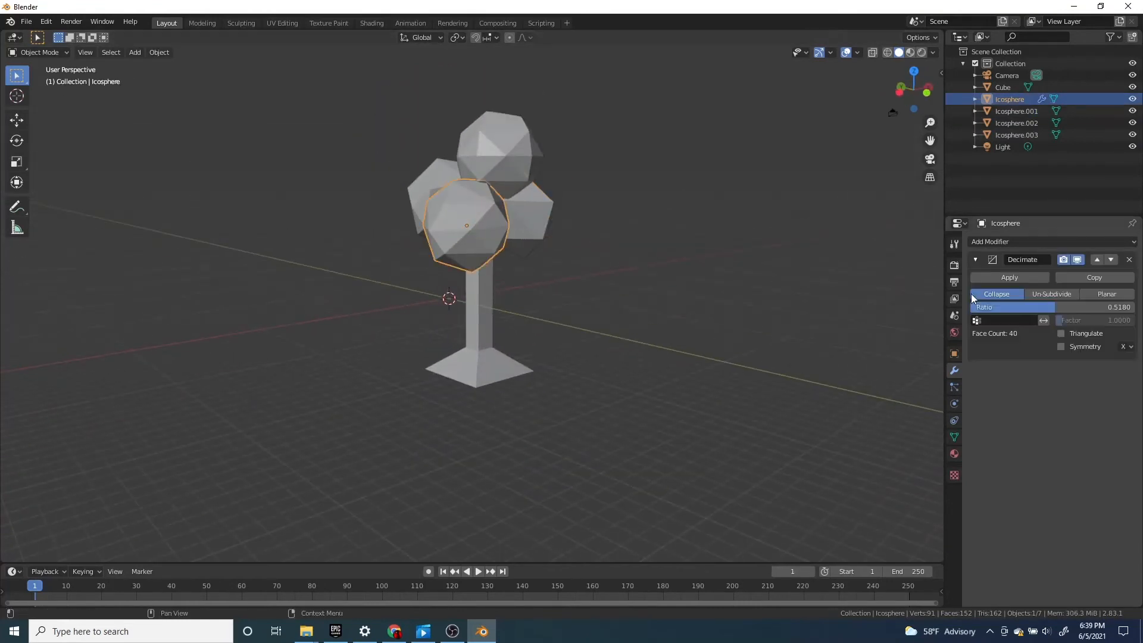
left_click(1012, 277)
Make the trunk the active object and select every object in the scene
left_click(482, 315)
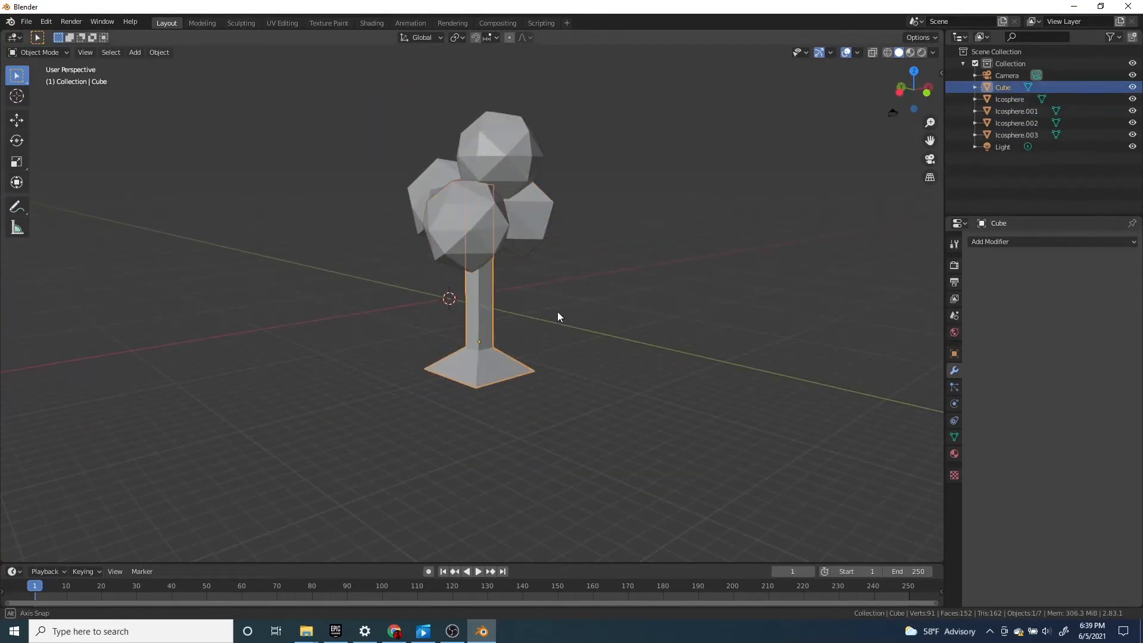
middle_click_drag(557, 312, 547, 210)
key("ctrl+a")
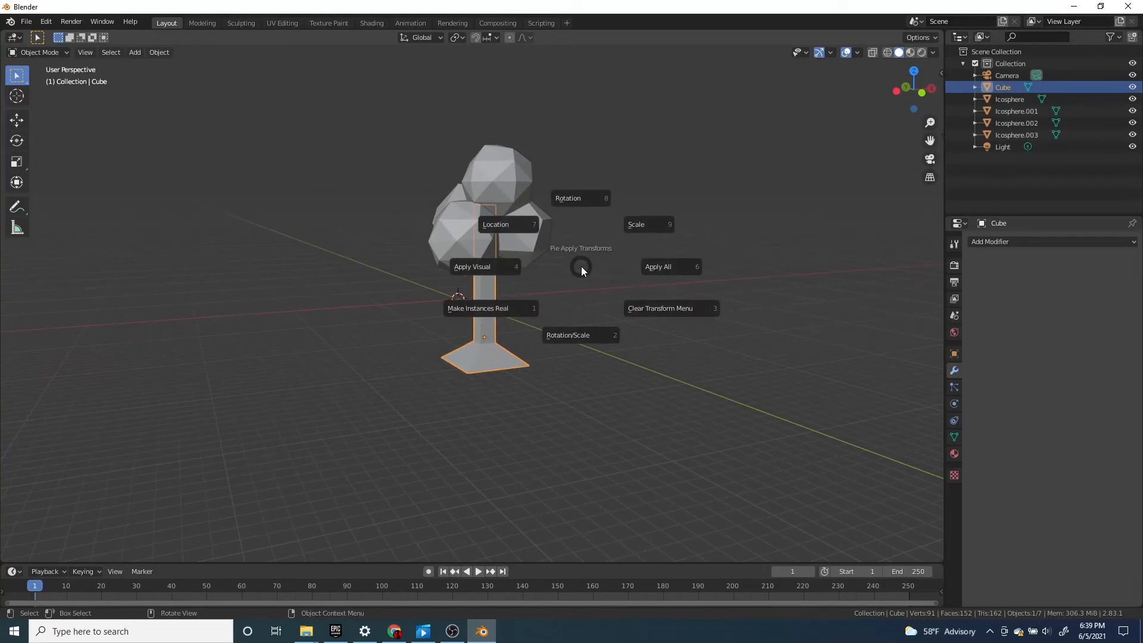
key("Escape")
scroll(571, 249, "down", 3)
middle_click_drag(572, 274, 545, 283)
key("a")
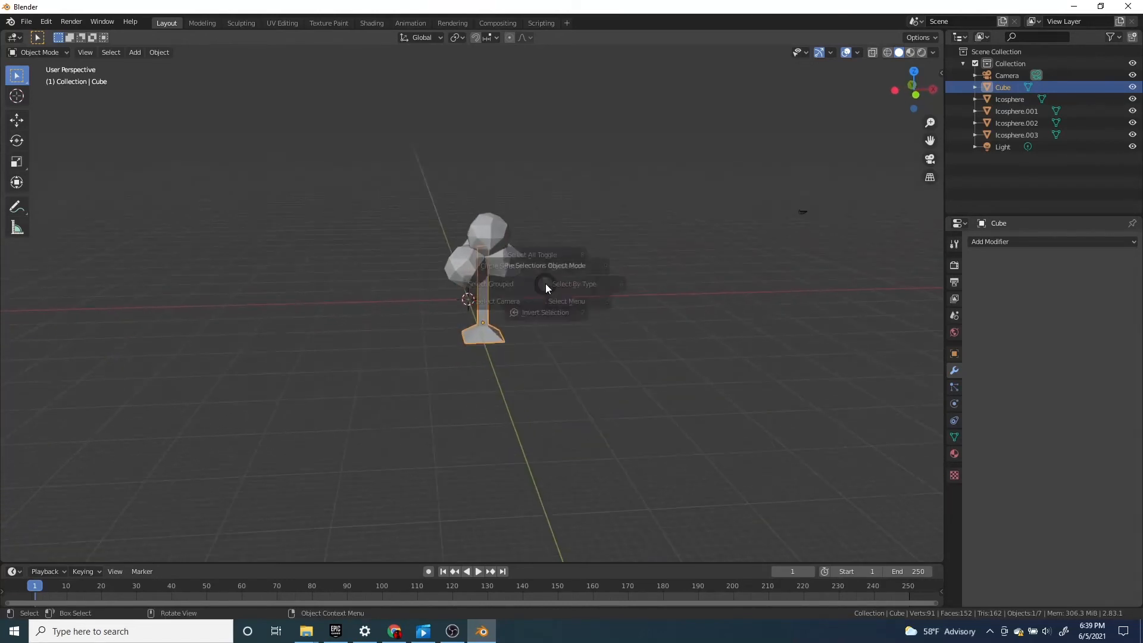
left_click(546, 205)
key("a")
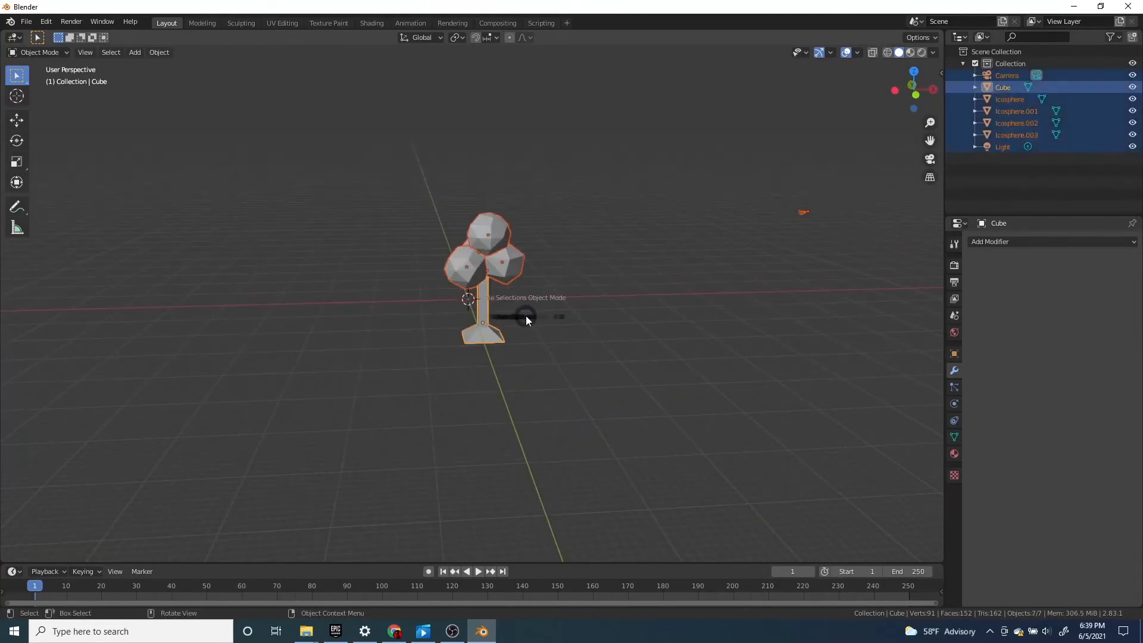
left_click(535, 269)
key("a")
left_click(541, 146)
Remove the camera and the light from the selection so only the tree parts are selected
scroll(528, 224, "up", 3)
scroll(531, 227, "down", 3)
middle_click_drag(565, 249, 610, 251)
scroll(608, 238, "down", 3)
left_click_drag(604, 153, 677, 328, "ctrl")
scroll(672, 330, "down", 3)
middle_click_drag(661, 328, 570, 324)
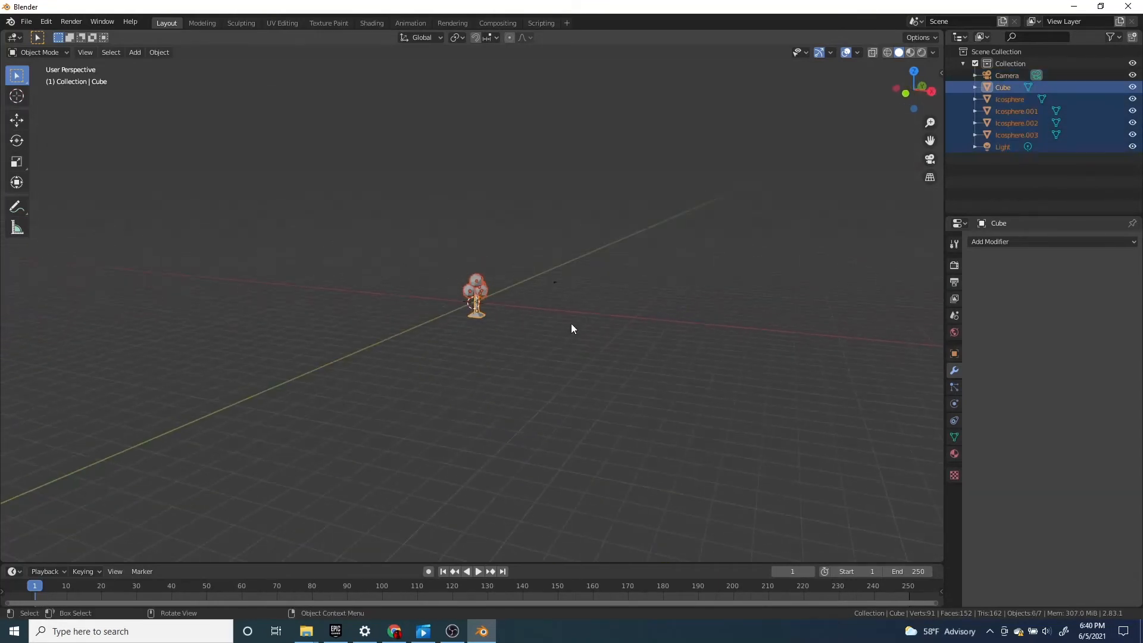
scroll(522, 325, "up", 5)
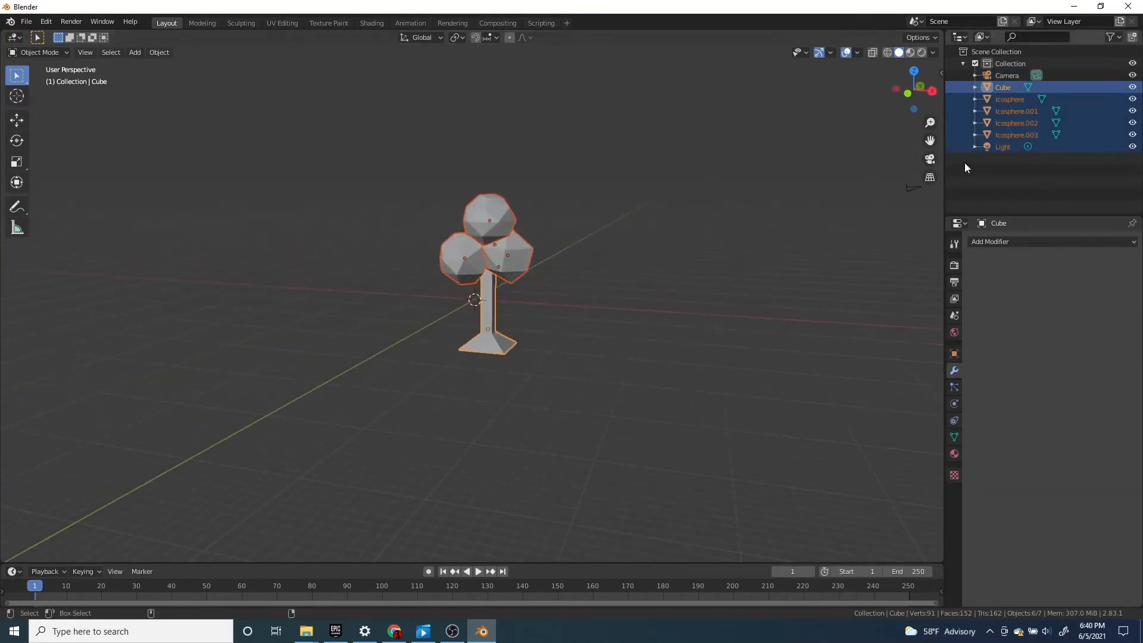
left_click(1002, 147, "ctrl")
left_click(1001, 151, "ctrl")
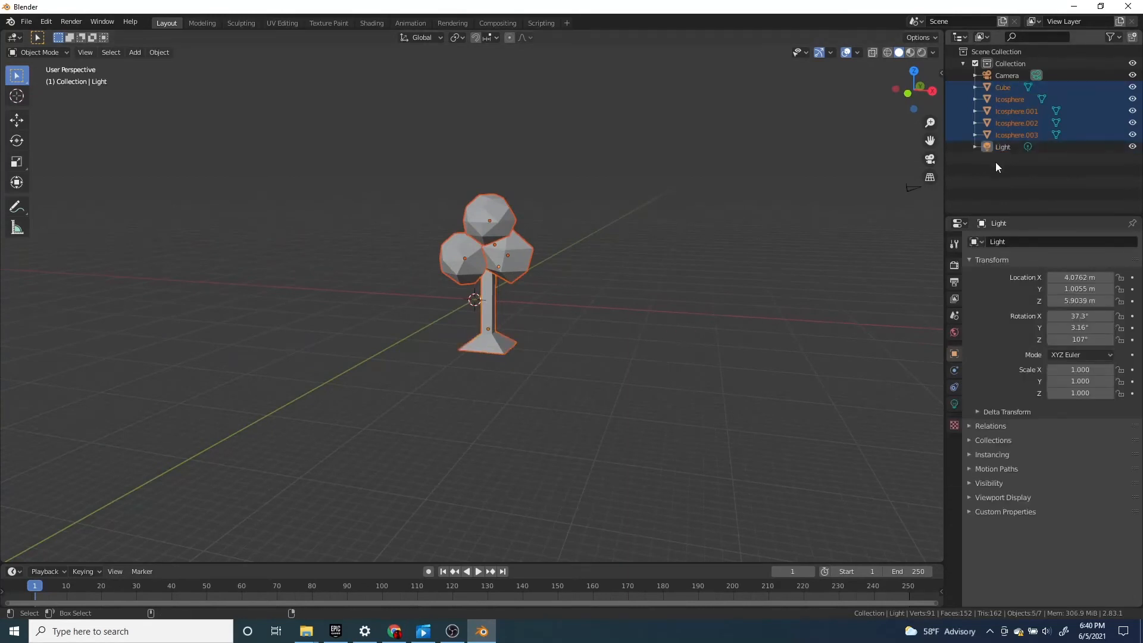
Make the trunk the active object and join the canopy spheres and trunk into a single tree object
scroll(595, 298, "up", 4)
middle_click_drag(594, 298, 623, 299)
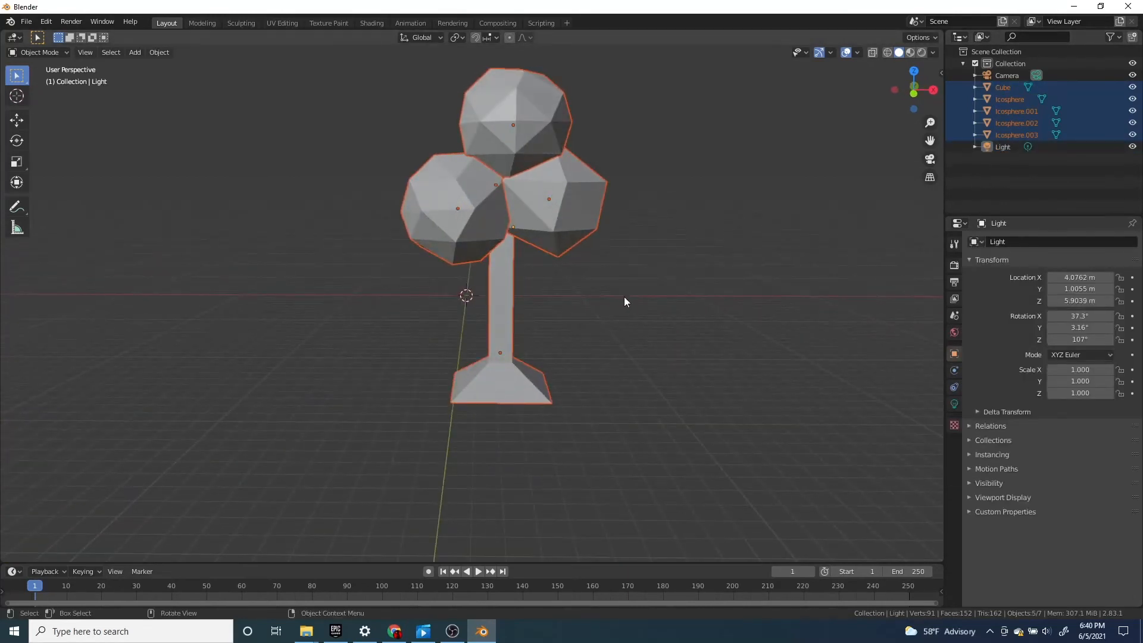
scroll(624, 296, "down", 3)
middle_click_drag(506, 309, 515, 344)
left_click(490, 309, "shift")
scroll(458, 330, "up", 3)
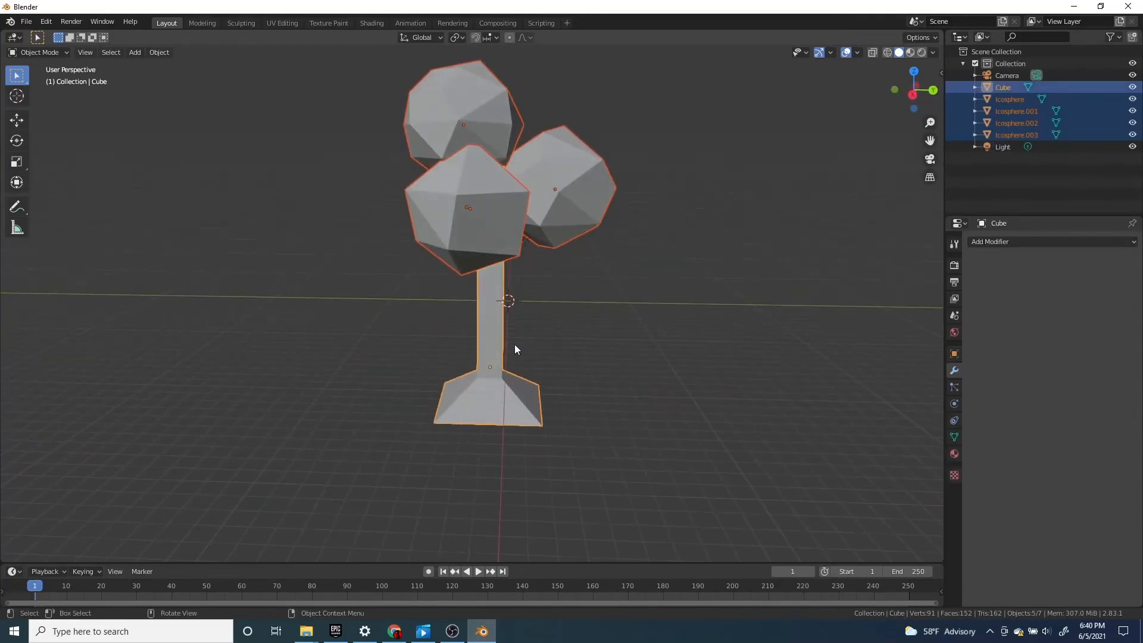
key("ctrl+j")
Add a Remesh modifier to the joined tree
middle_click_drag(578, 317, 655, 262)
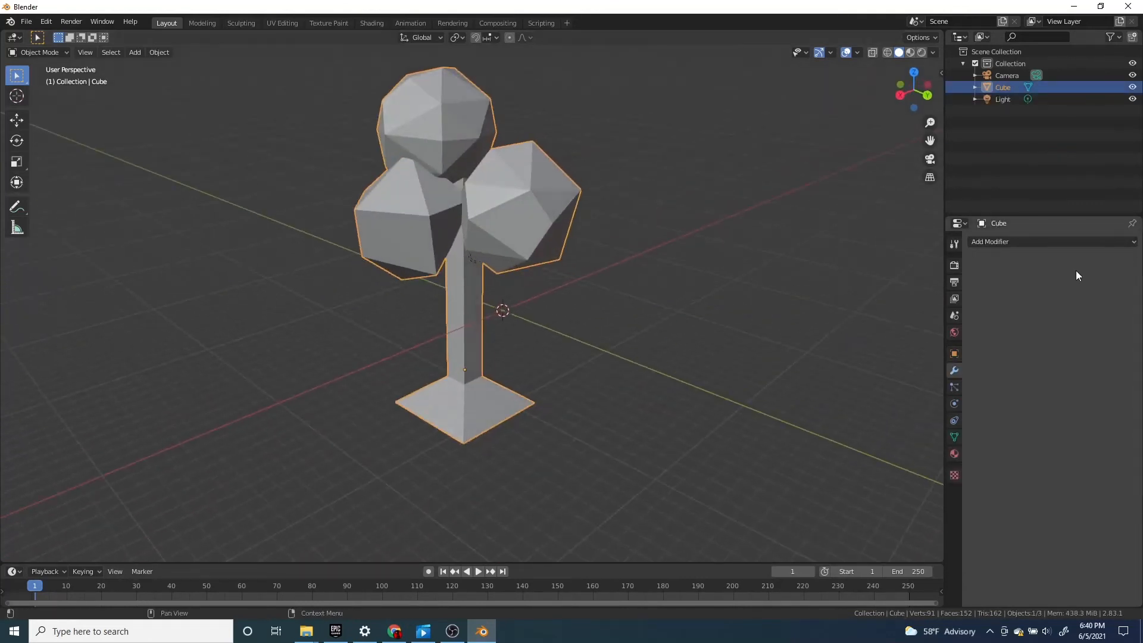
left_click(1053, 242)
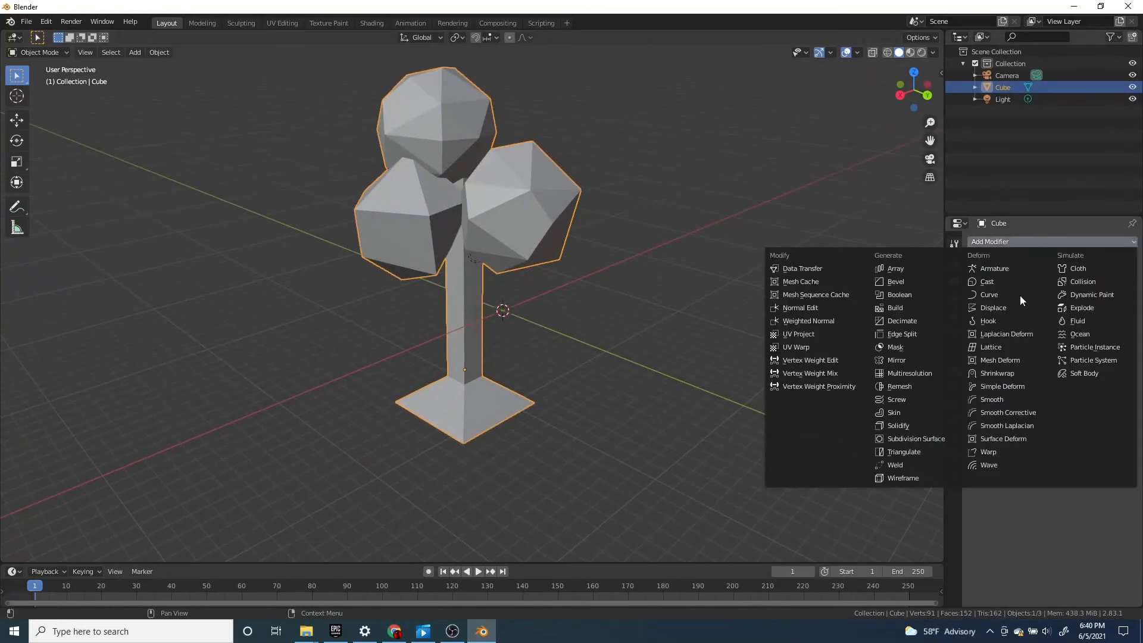
left_click(904, 386)
middle_click_drag(887, 351, 494, 338)
scroll(491, 310, "up", 5)
middle_click_drag(488, 280, 662, 363)
Switch the tree's Remesh modifier to Blocks mode
left_click(1069, 296)
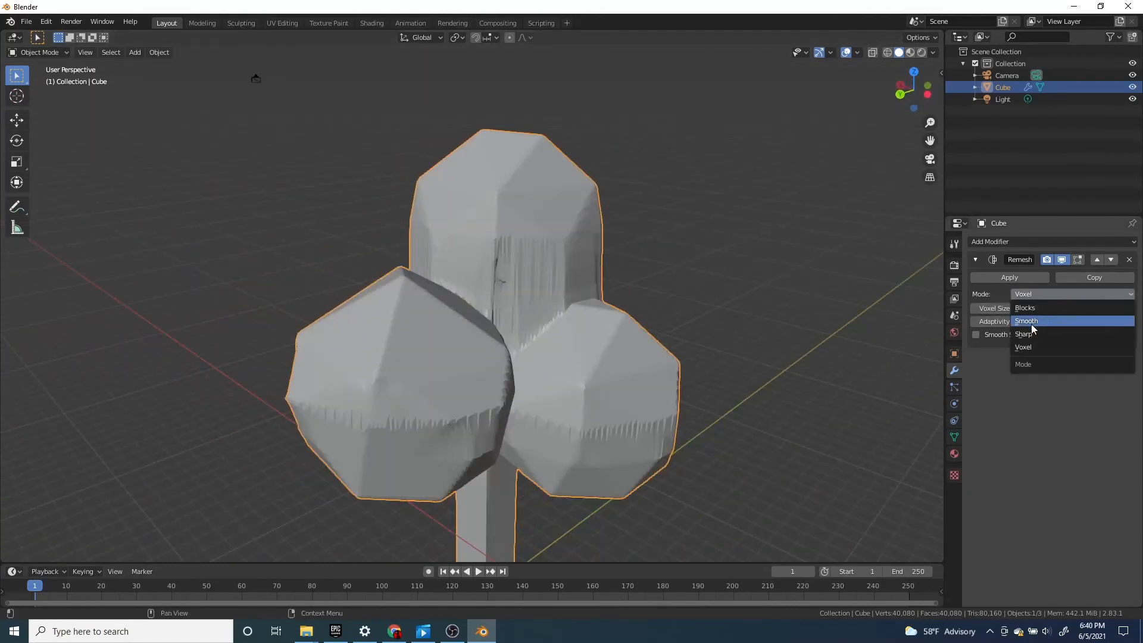
left_click(1030, 309)
scroll(595, 364, "down", 4)
middle_click_drag(595, 364, 639, 372)
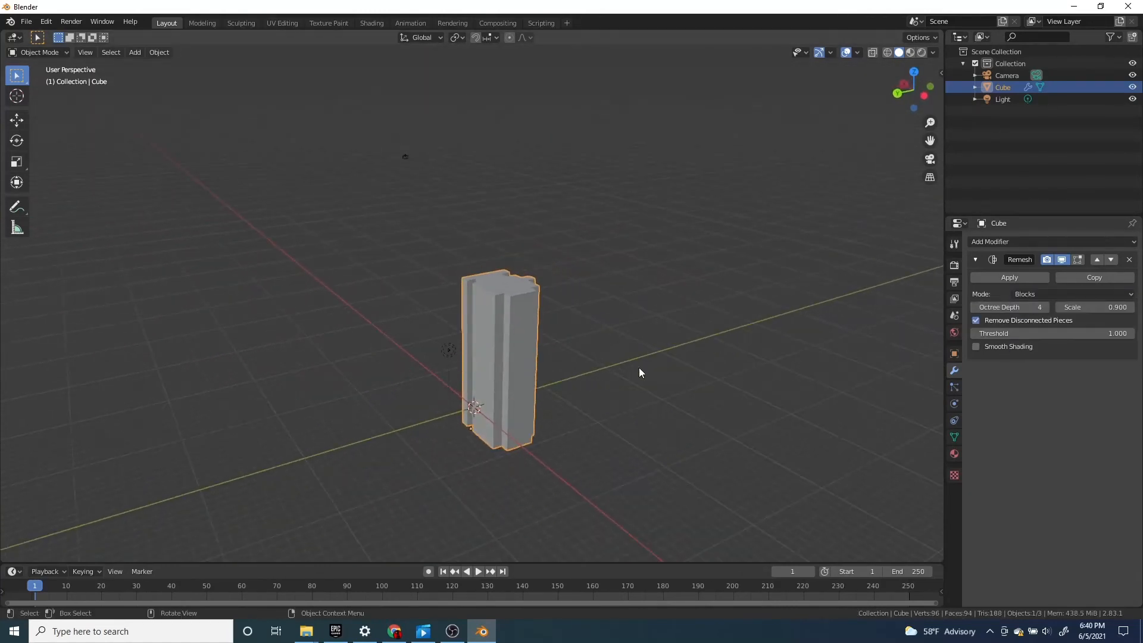
scroll(639, 372, "up", 3)
Raise the Remesh modifier's Octree Depth to 9
left_click(1045, 307)
left_click(1045, 307)
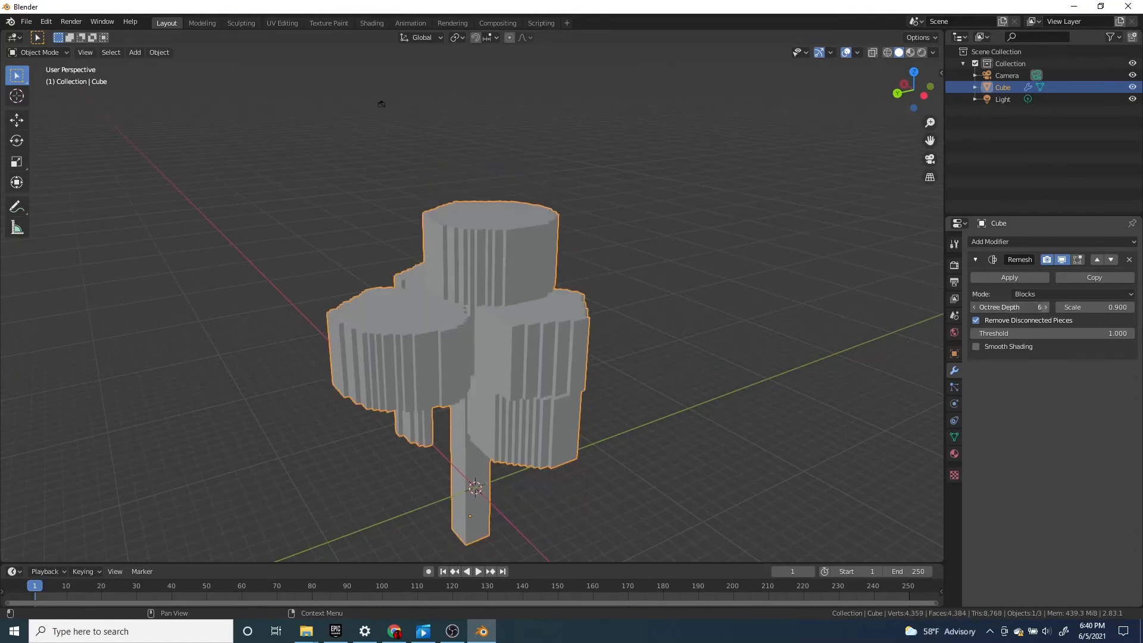
left_click(1045, 307)
left_click(1045, 307)
middle_click_drag(595, 363, 554, 341)
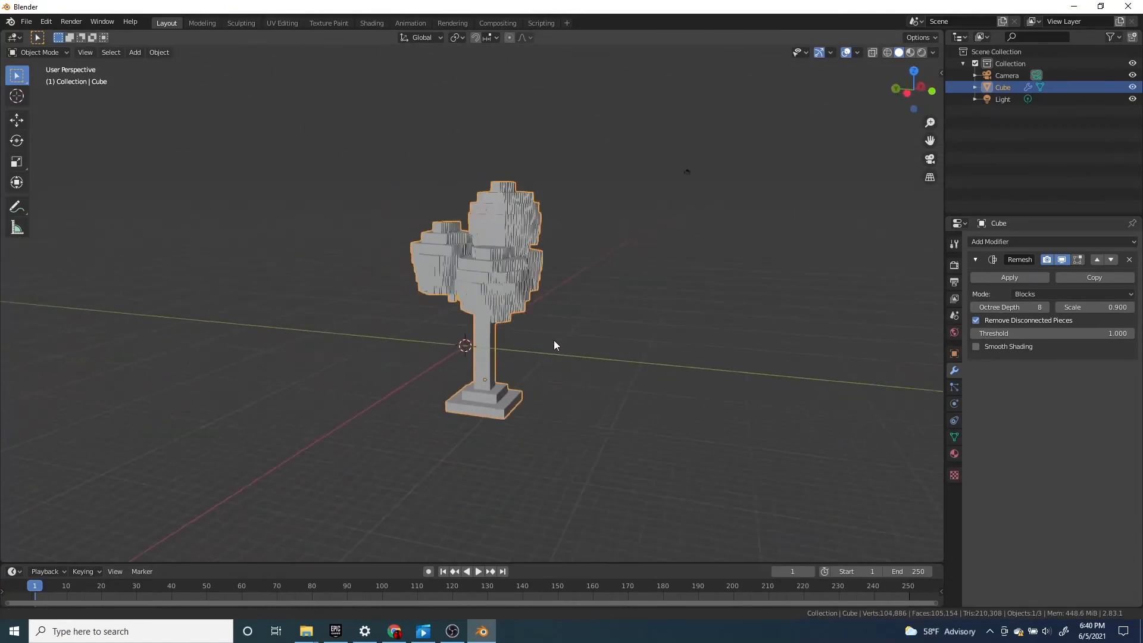
scroll(548, 352, "up", 10)
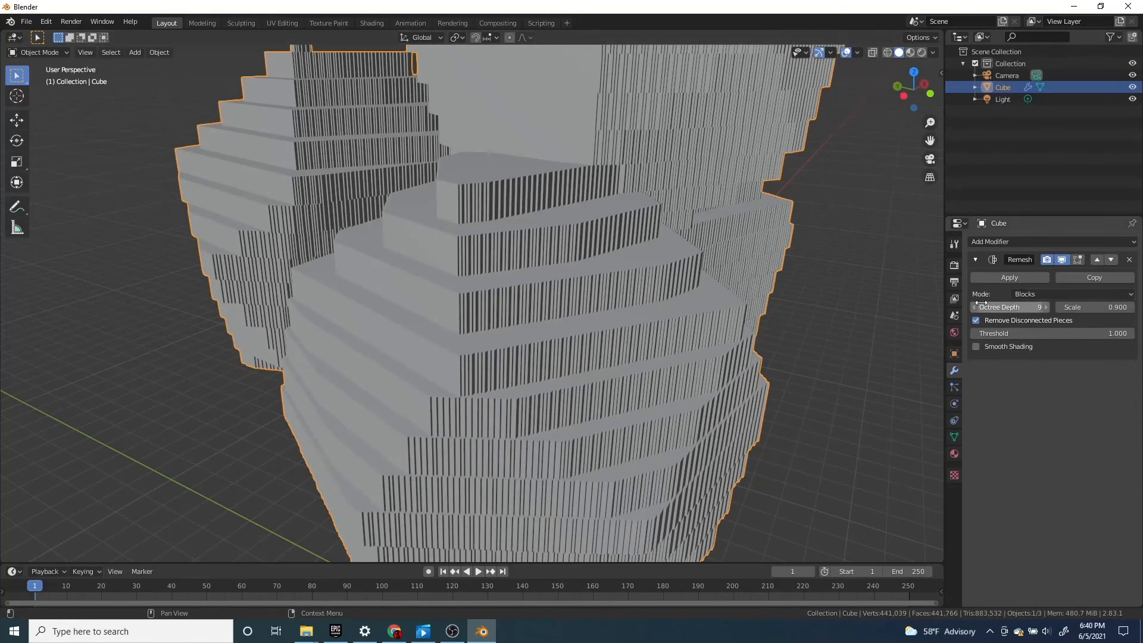
Examine the stepped block surface of the remeshed tree's canopy up close and from several angles
scroll(763, 270, "down", 5)
middle_click_drag(758, 277, 648, 299)
scroll(649, 299, "up", 3)
scroll(648, 299, "down", 5)
middle_click_drag(490, 514, 607, 314)
scroll(591, 401, "up", 4)
scroll(561, 361, "up", 3)
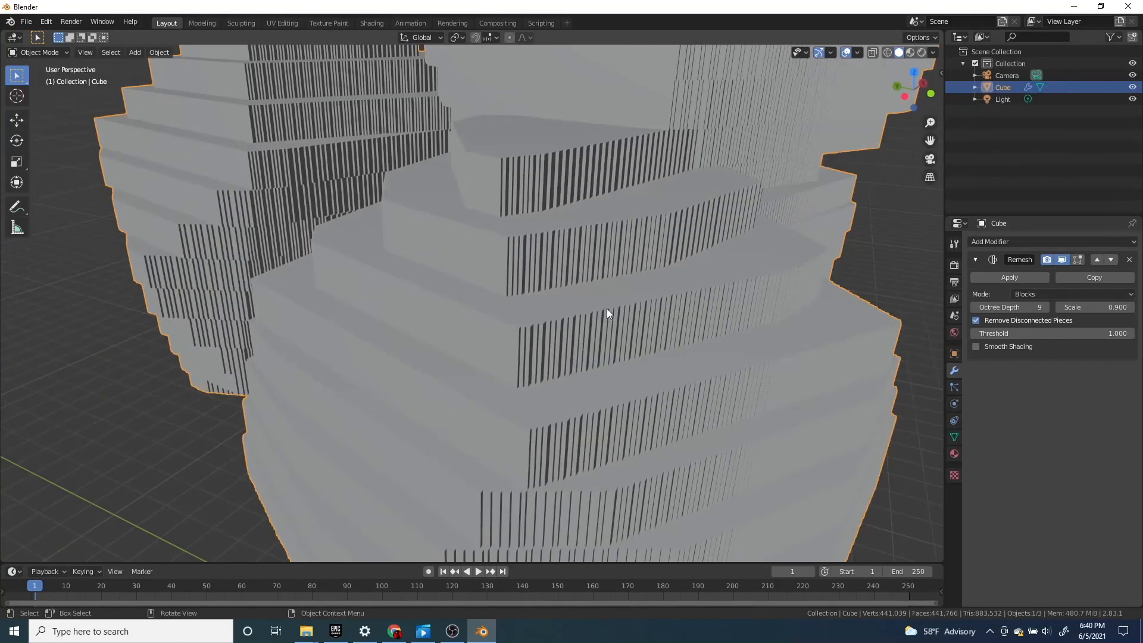
scroll(613, 315, "down", 6)
middle_click_drag(595, 373, 557, 375)
scroll(783, 381, "down", 2)
scroll(614, 364, "up", 2)
Check the tree in Edit Mode, return to Object Mode and deselect the tree
key("Tab")
scroll(609, 361, "down", 2)
key("Tab")
left_click(557, 379)
Switch the viewport to Rendered shading and view the tree through the camera
scroll(647, 416, "down", 3)
middle_click_drag(647, 416, 505, 426)
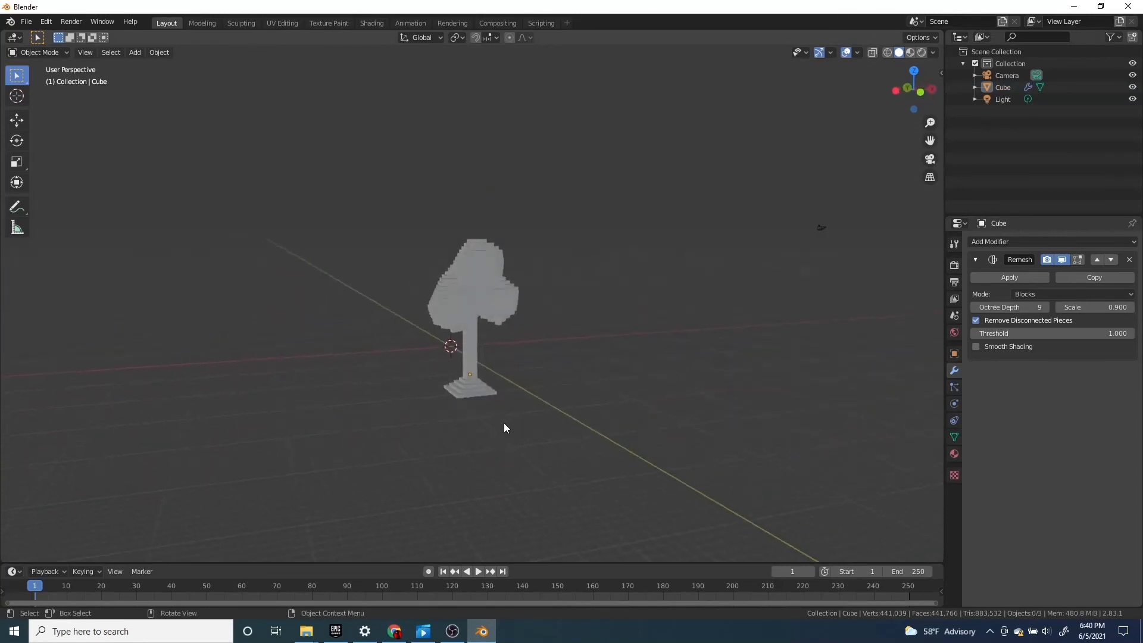
scroll(505, 387, "up", 6)
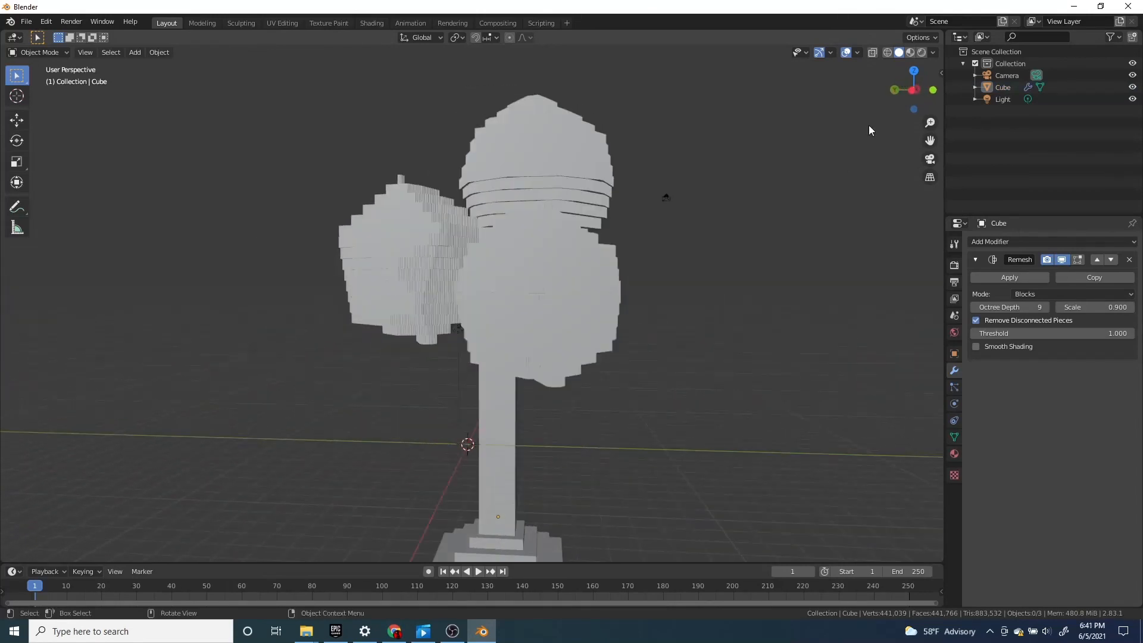
left_click(921, 52)
mouse_move(774, 209)
middle_mouse_down()
mouse_move(677, 282)
mouse_move(531, 316)
mouse_move(535, 326)
middle_mouse_up()
key("KP_0")
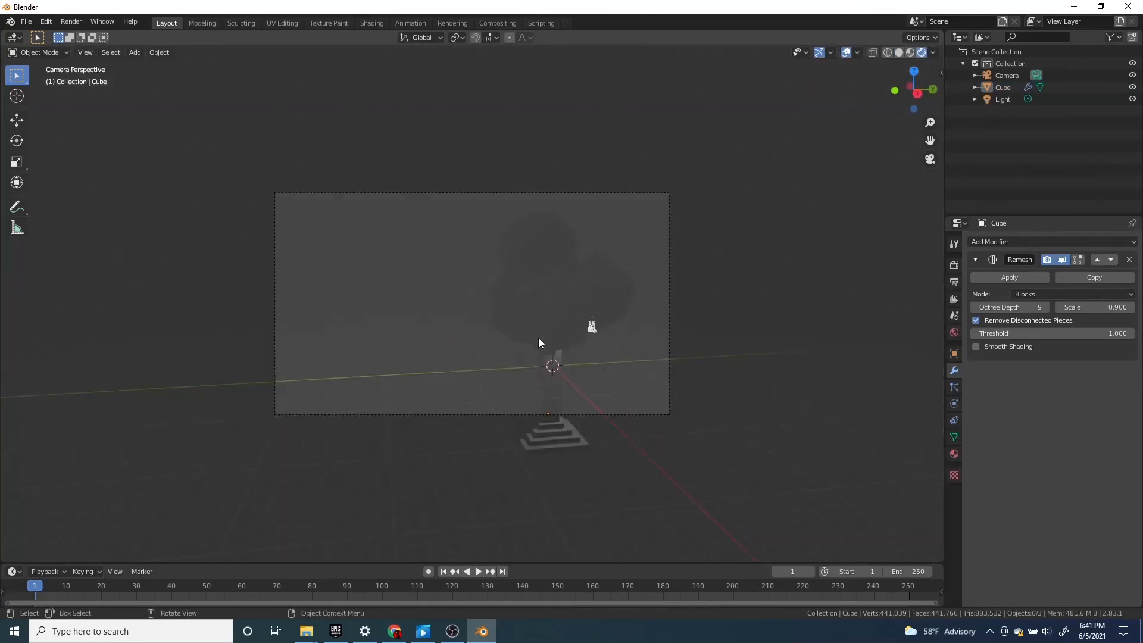
Move the light out from in front of the tree to the open area beside its top canopy
left_click(591, 326)
key("g")
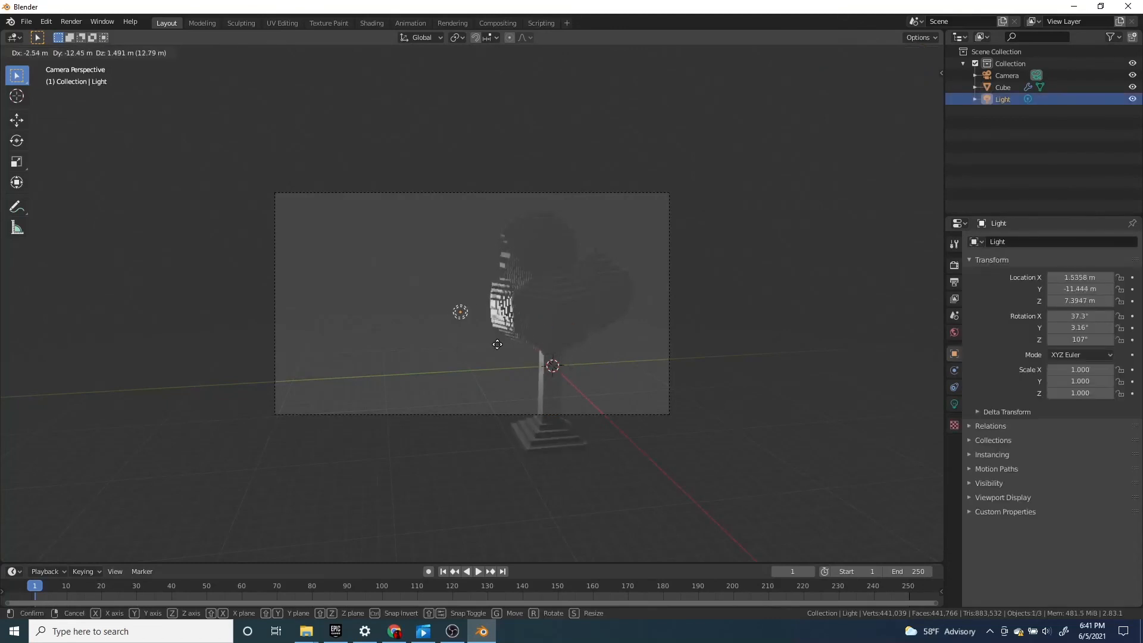
left_click(456, 263)
Select the camera and scale it up to about 2.7
left_click(587, 414)
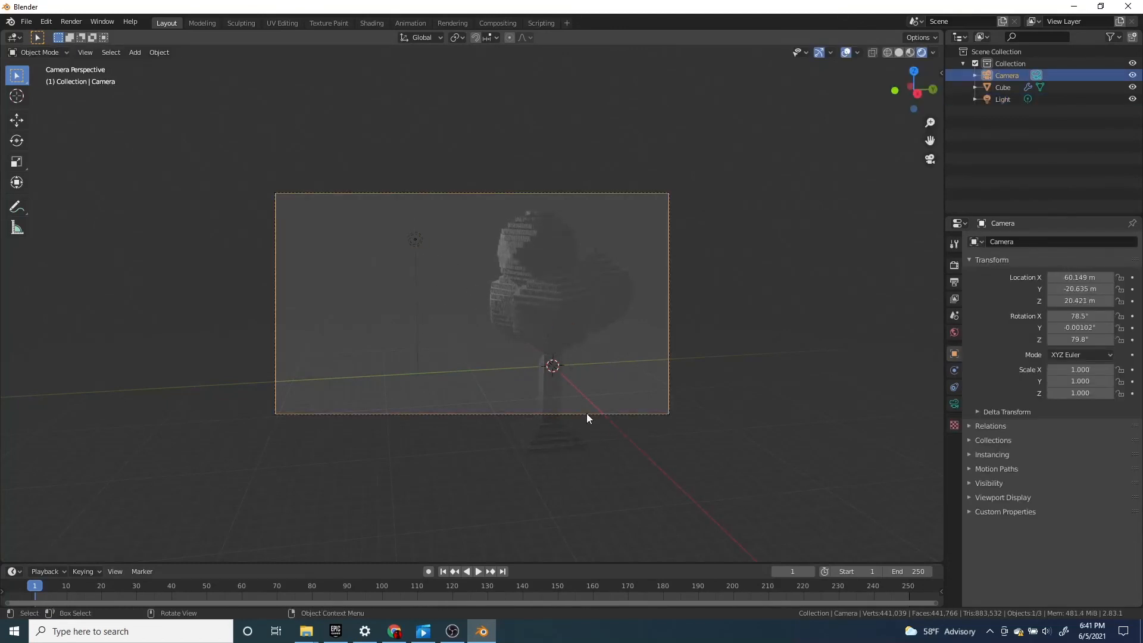
key("g")
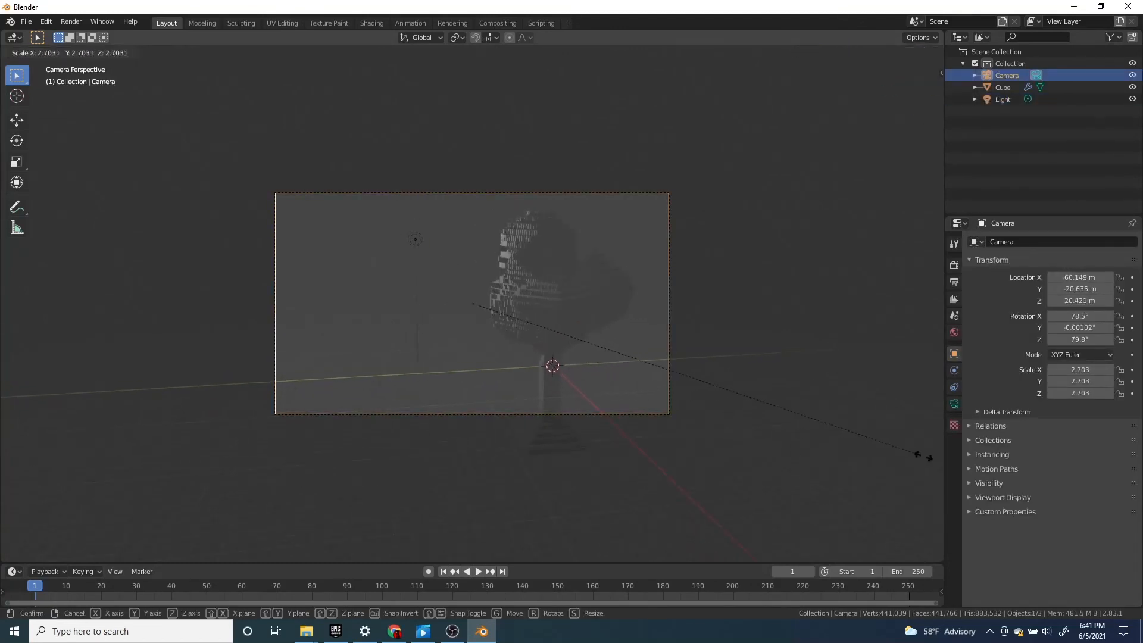